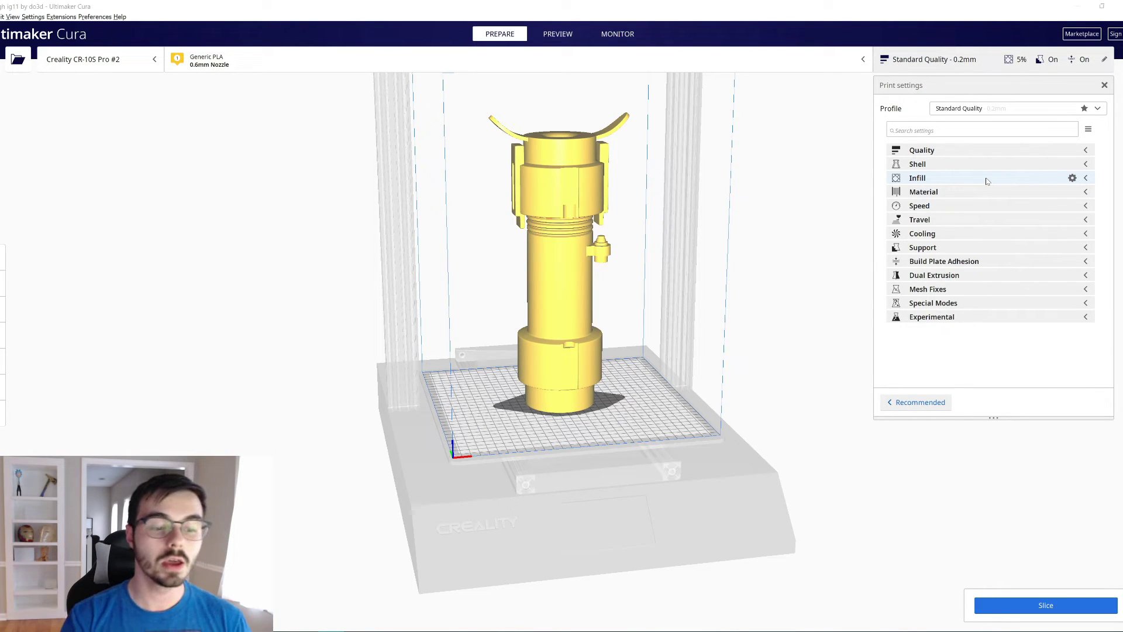
Step: Check the Quality settings' 0.2 mm layer height and 0.6 mm line widths, then fold Quality away
{"action": "left_click", "coordinate": [1004, 150]}
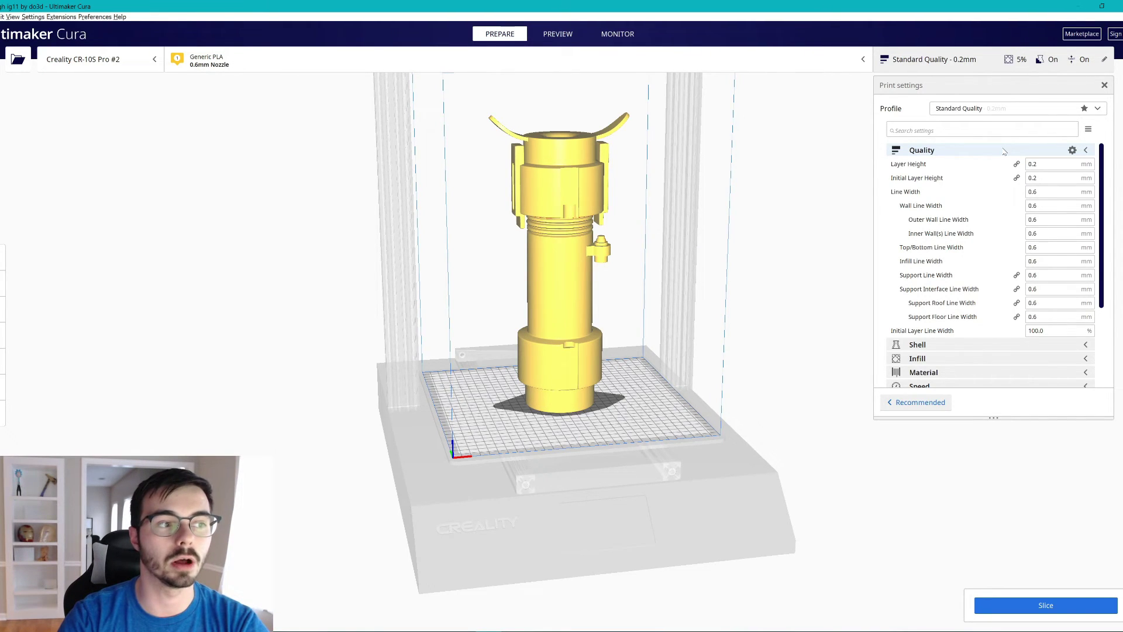
{"action": "mouse_move", "coordinate": [1041, 200]}
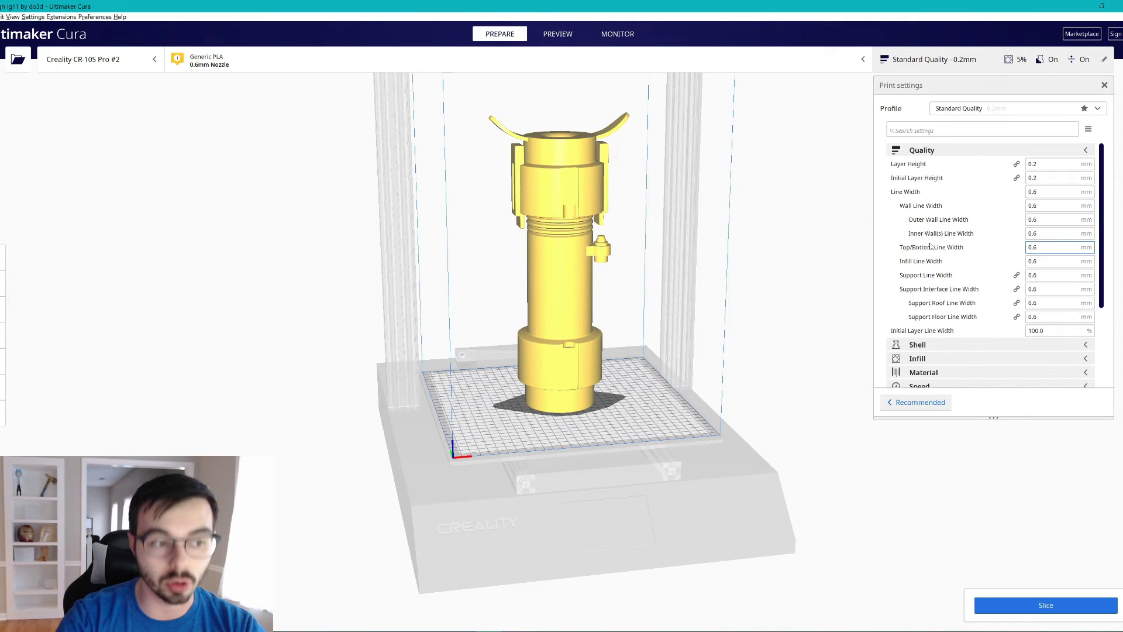
{"action": "mouse_move", "coordinate": [936, 253]}
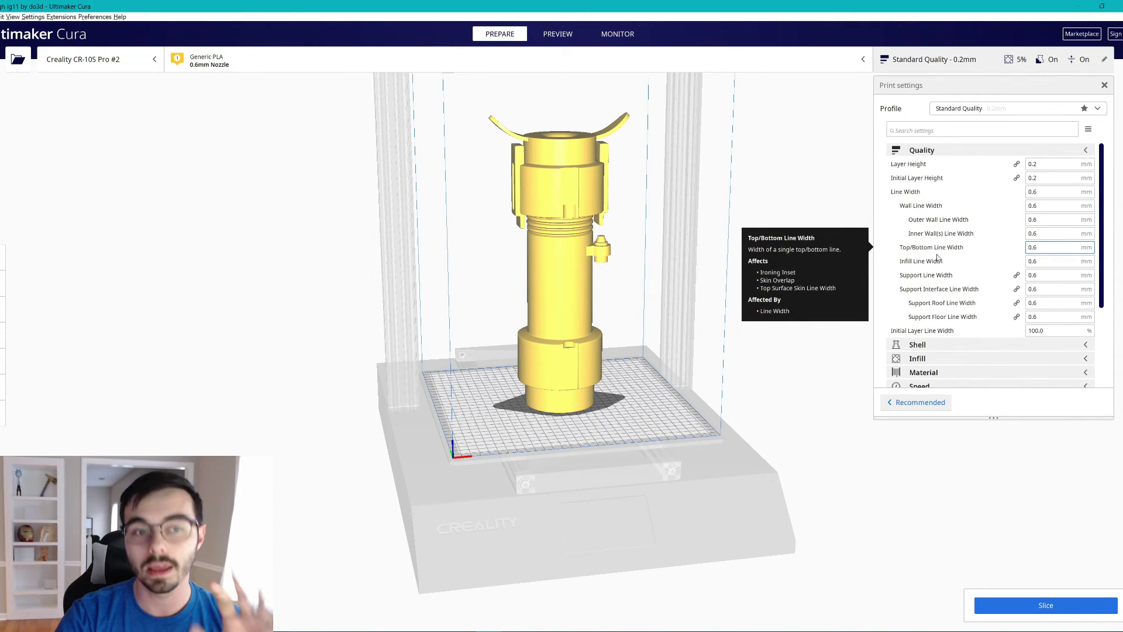
{"action": "left_click", "coordinate": [952, 155]}
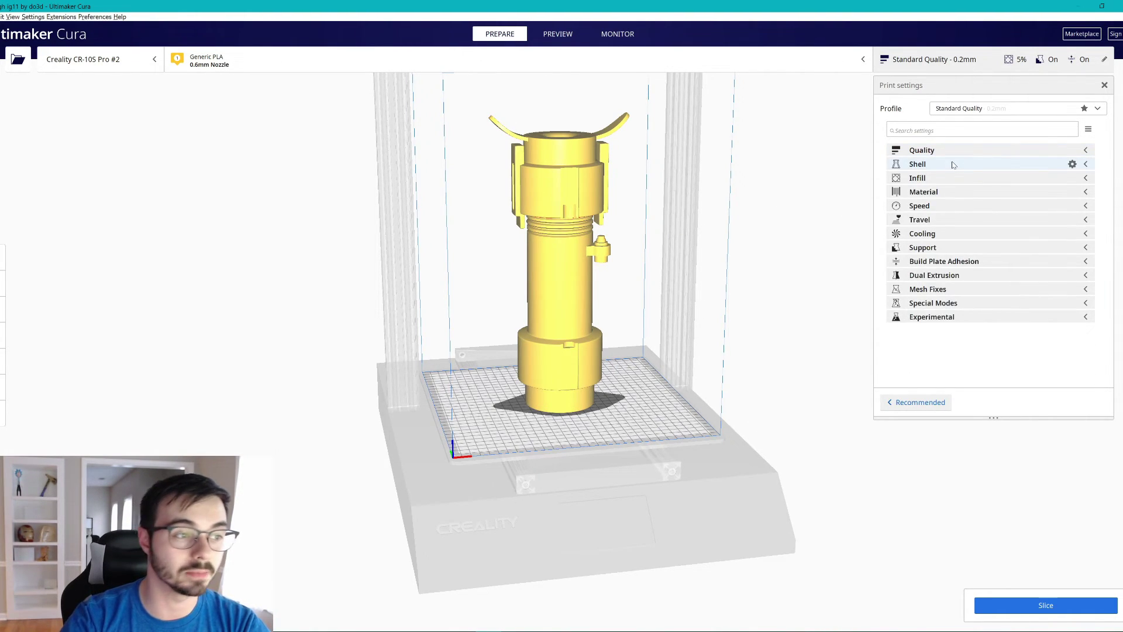
Step: Review Shell: 1.2 mm wall thickness, 2 wall lines, 0.8 mm top/bottom with 4 layers
{"action": "left_click", "coordinate": [953, 165]}
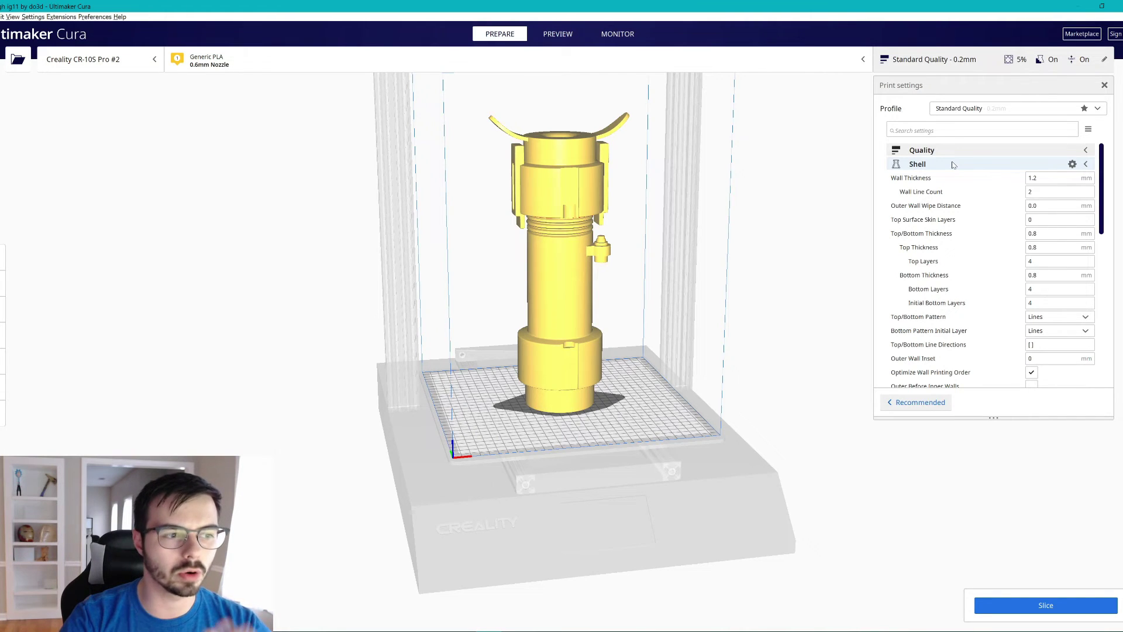
{"action": "scroll", "coordinate": [957, 179], "scroll_direction": "down", "scroll_amount": 4}
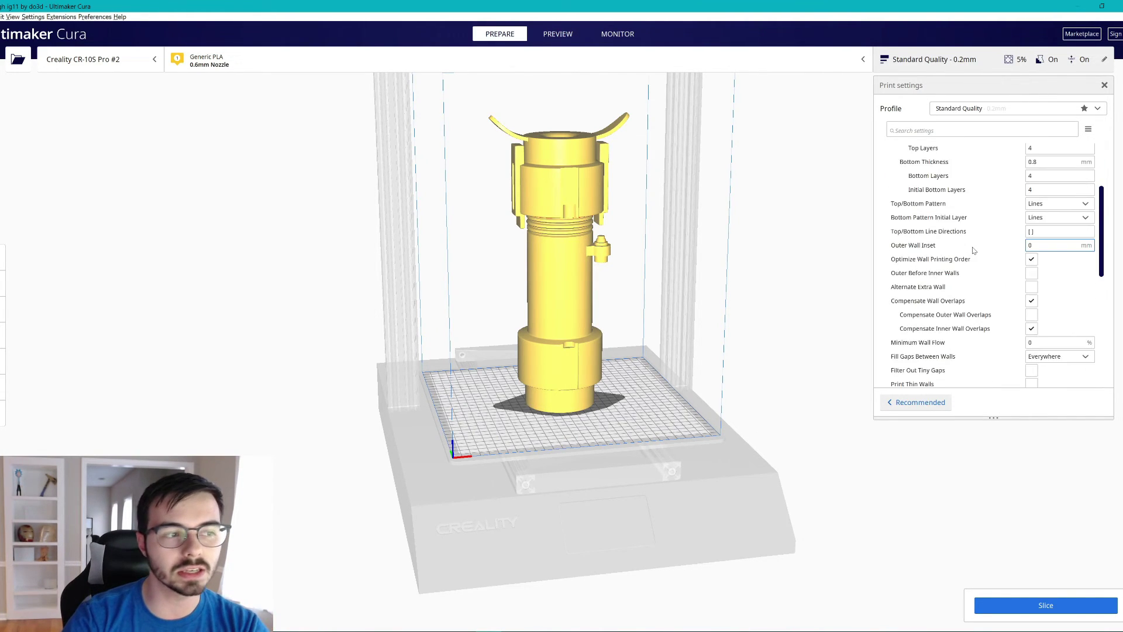
{"action": "scroll", "coordinate": [965, 186], "scroll_direction": "up", "scroll_amount": 4}
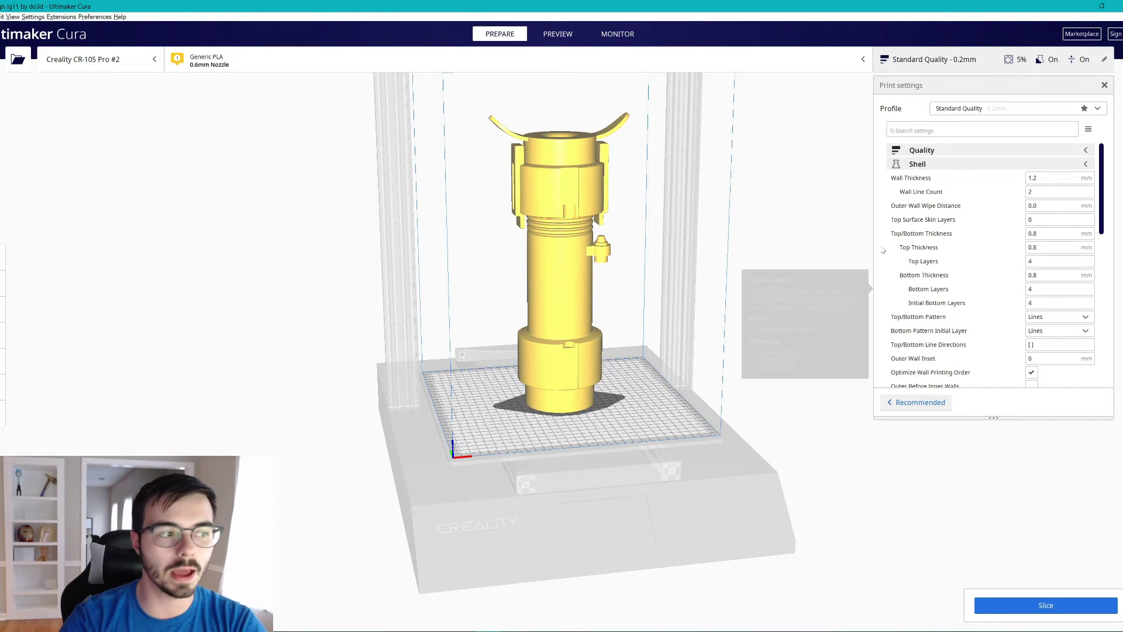
{"action": "left_click", "coordinate": [936, 130]}
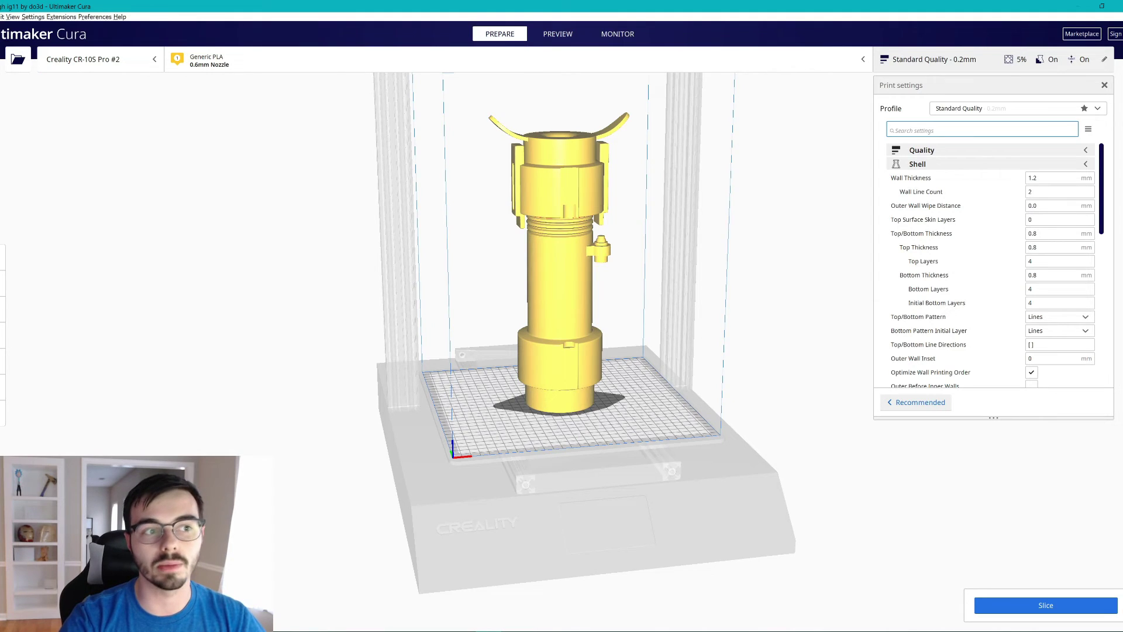
{"action": "mouse_move", "coordinate": [969, 225]}
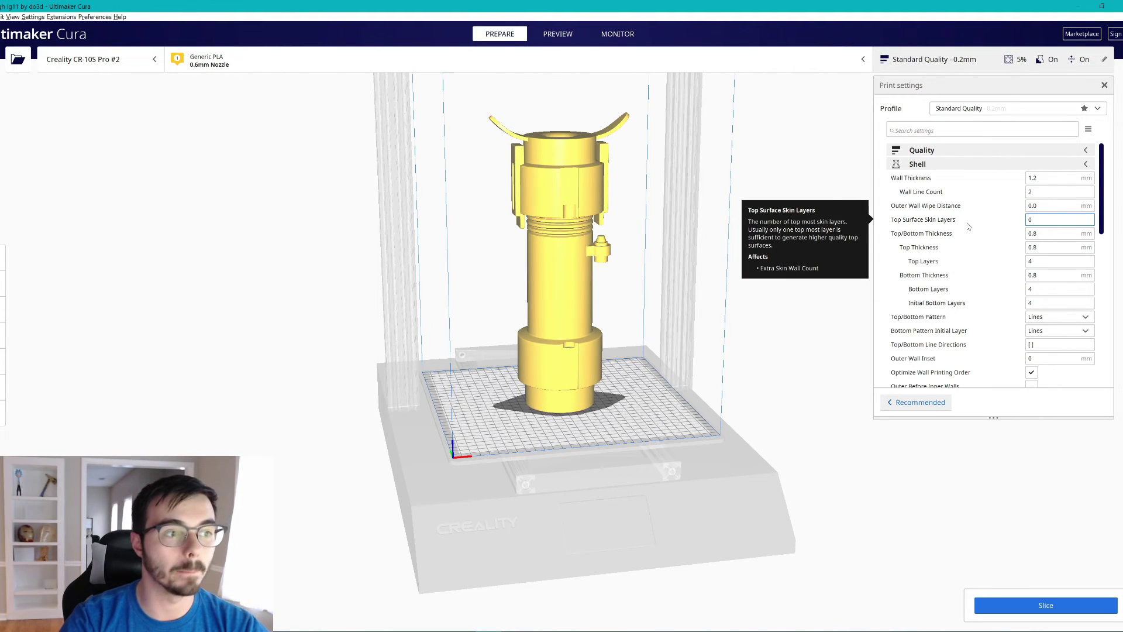
{"action": "mouse_move", "coordinate": [964, 187]}
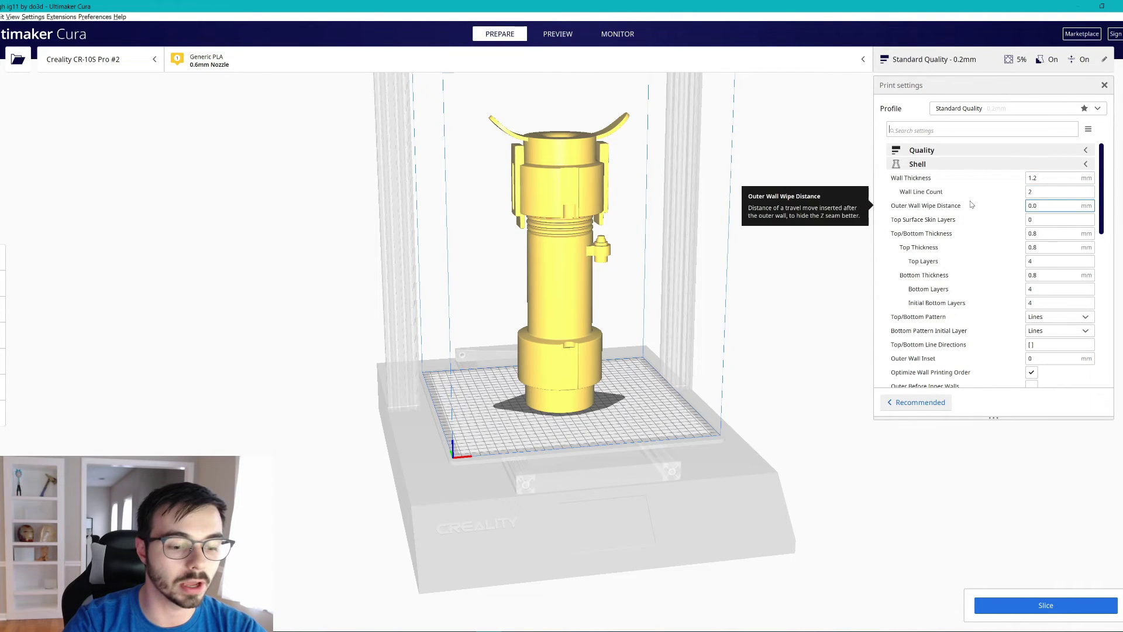
{"action": "scroll", "coordinate": [971, 204], "scroll_direction": "down", "scroll_amount": 5}
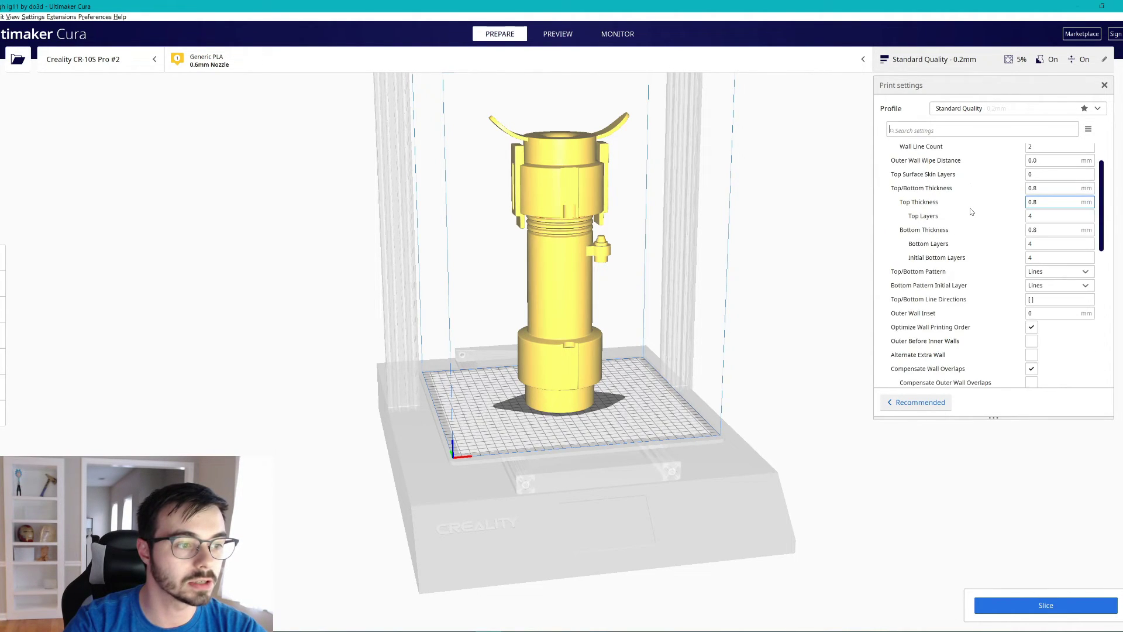
{"action": "scroll", "coordinate": [971, 212], "scroll_direction": "down", "scroll_amount": 6}
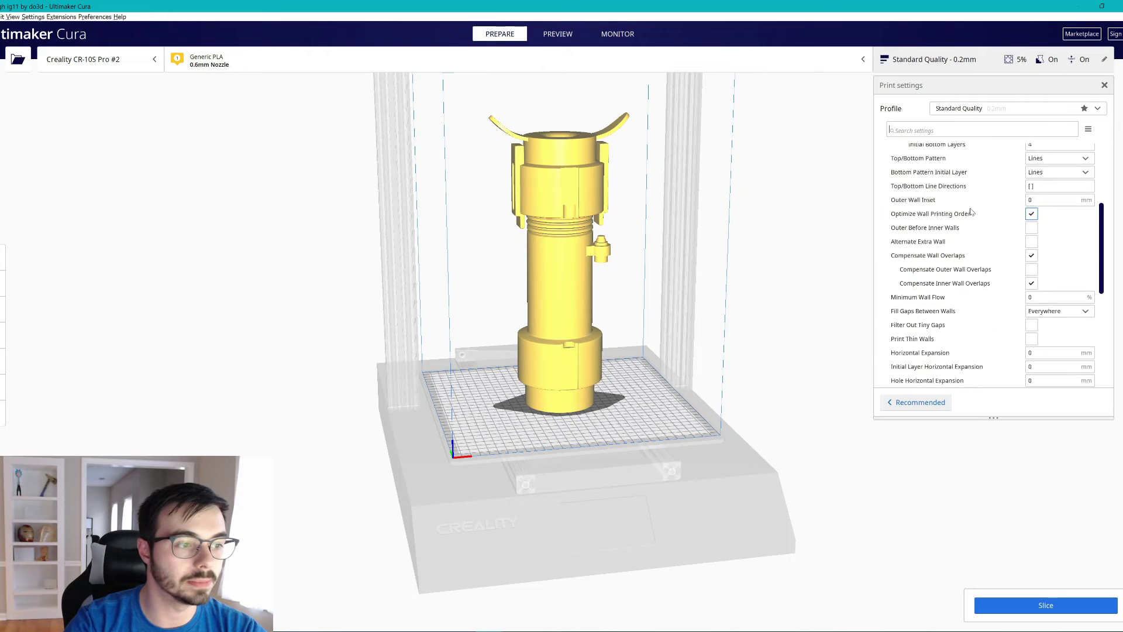
{"action": "scroll", "coordinate": [971, 211], "scroll_direction": "down", "scroll_amount": 1}
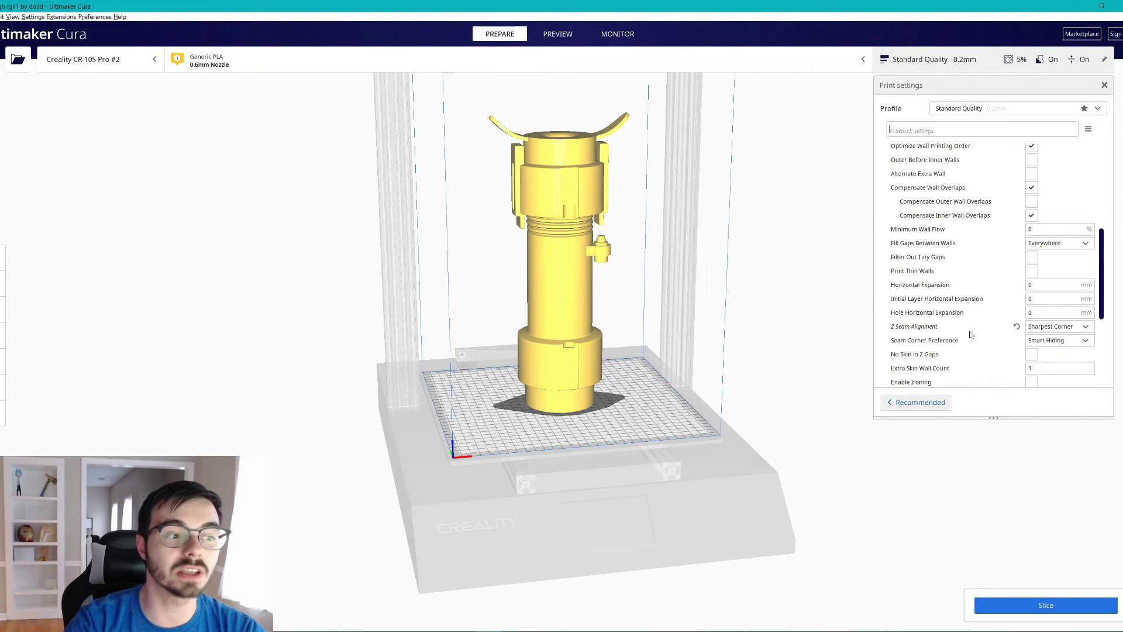
{"action": "mouse_move", "coordinate": [929, 332]}
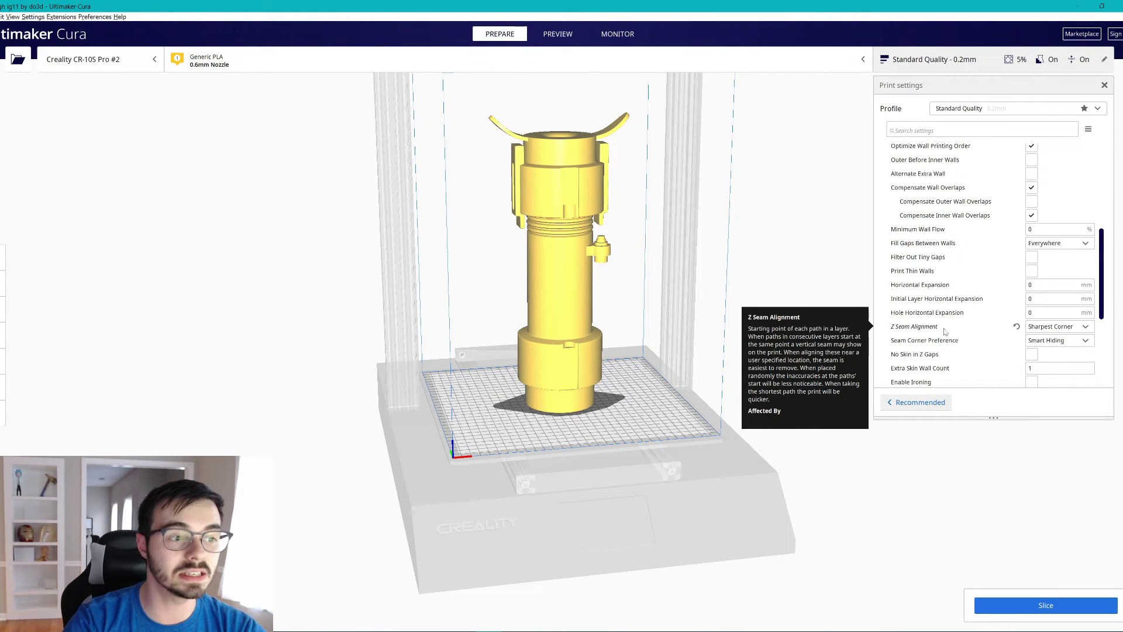
{"action": "left_click", "coordinate": [1054, 327]}
{"action": "left_click", "coordinate": [1054, 329]}
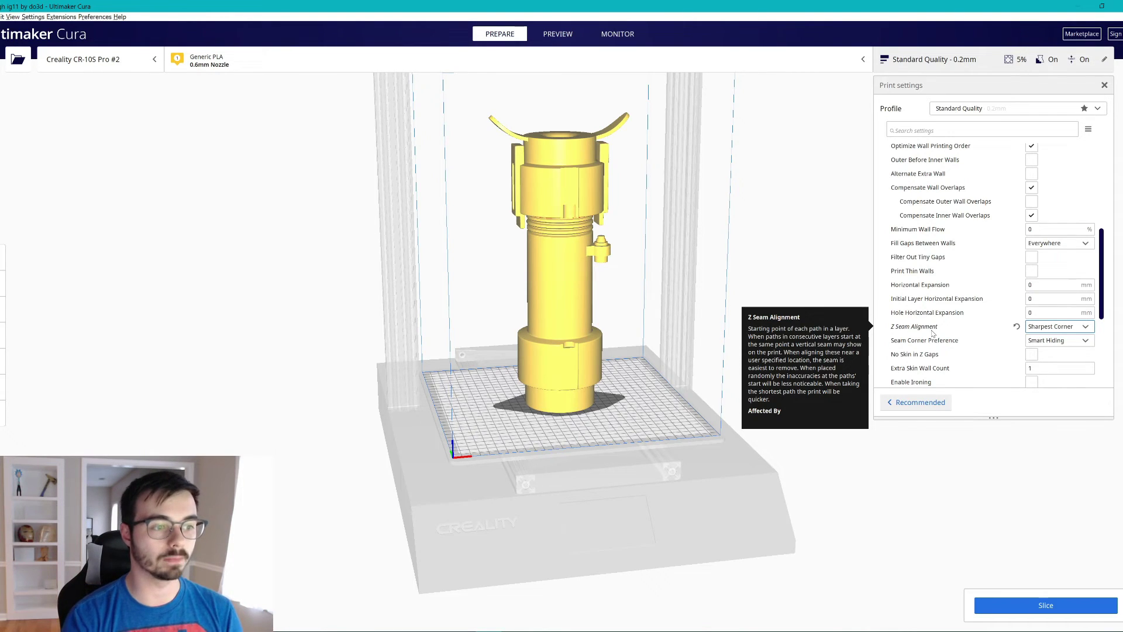
{"action": "mouse_move", "coordinate": [931, 345]}
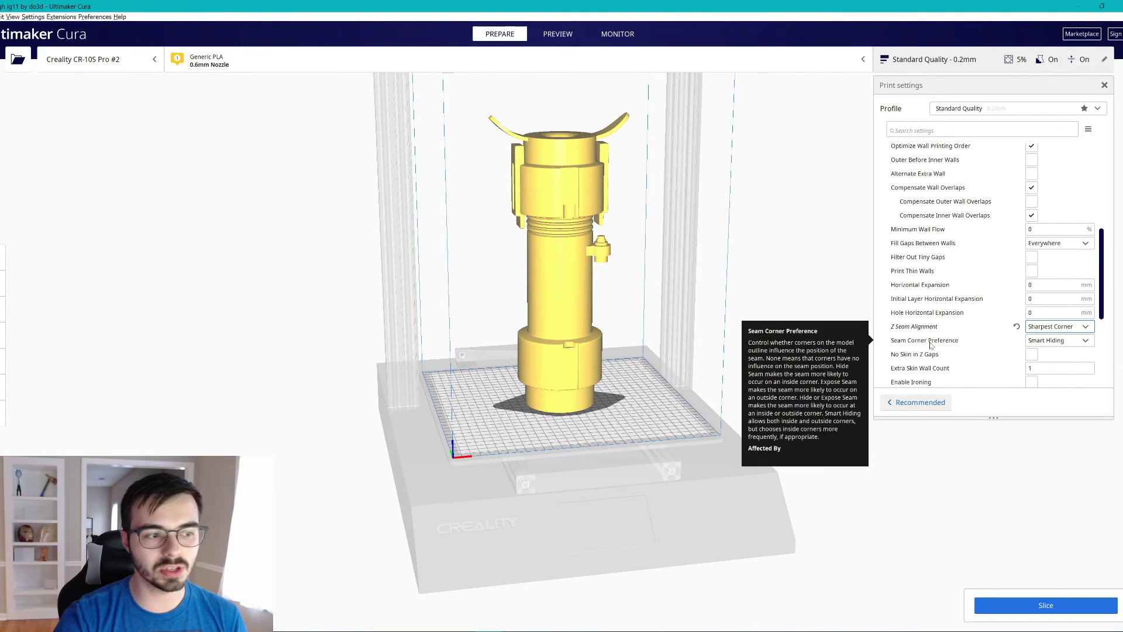
{"action": "scroll", "coordinate": [968, 339], "scroll_direction": "down", "scroll_amount": 1}
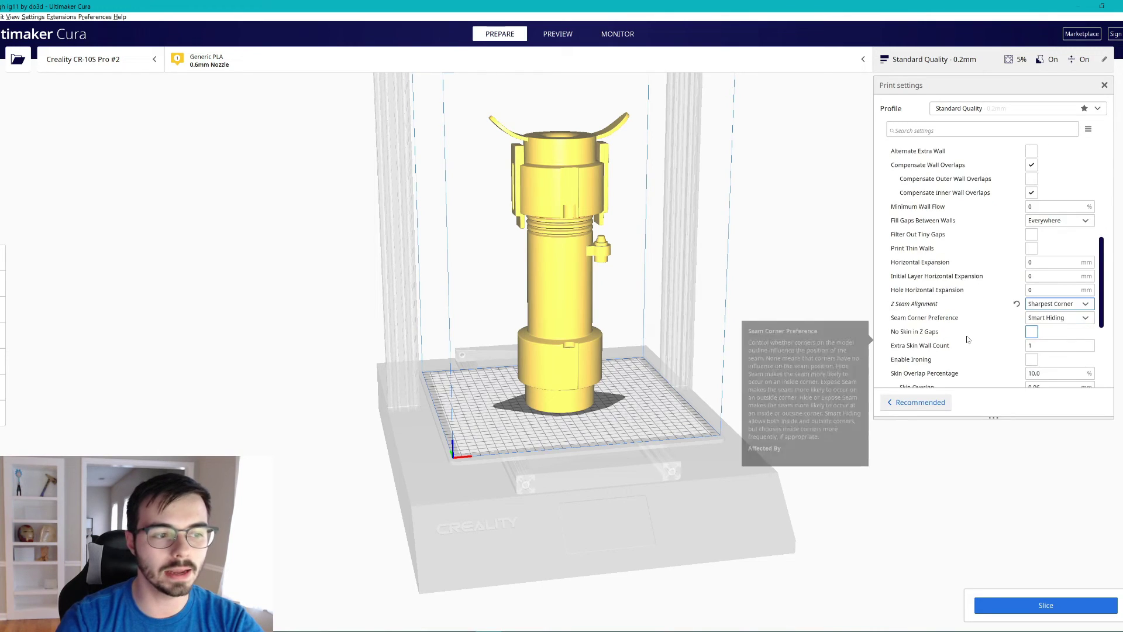
{"action": "scroll", "coordinate": [967, 339], "scroll_direction": "down", "scroll_amount": 3}
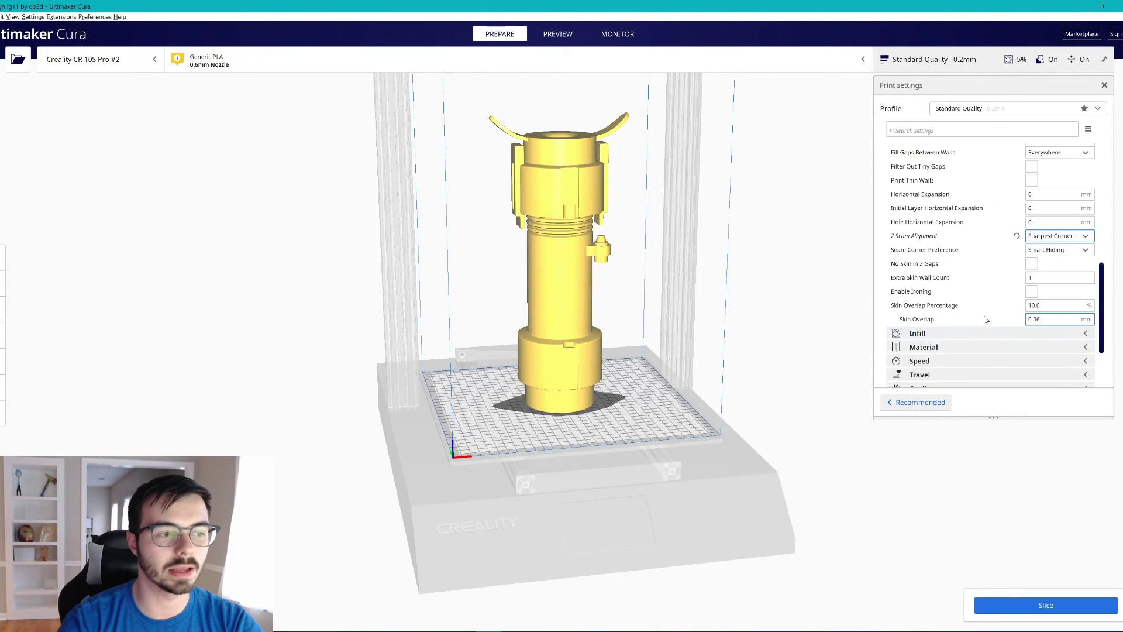
{"action": "scroll", "coordinate": [989, 316], "scroll_direction": "up", "scroll_amount": 15}
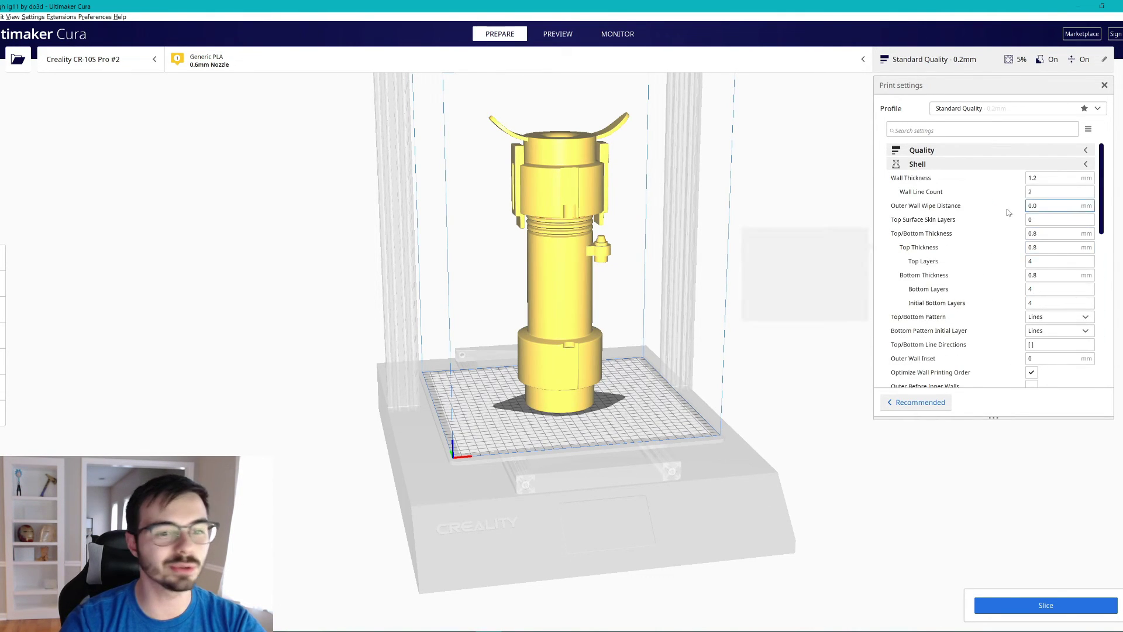
Step: Show the Infill settings and the pattern list with Gyroid at 5% density, then start slicing
{"action": "left_click", "coordinate": [994, 165]}
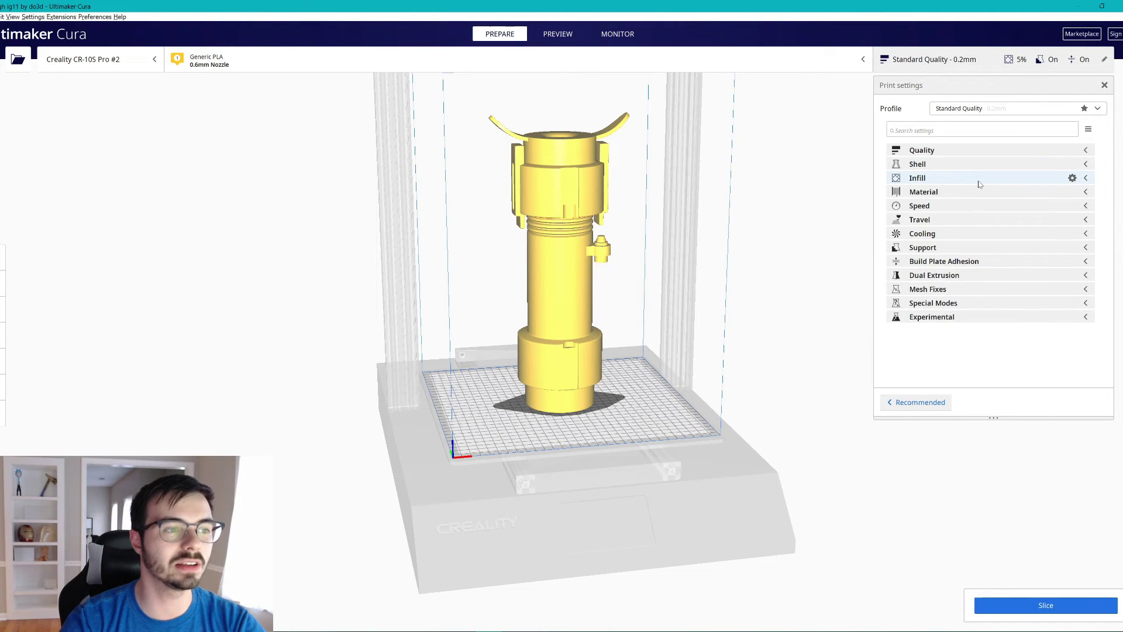
{"action": "left_click", "coordinate": [980, 183]}
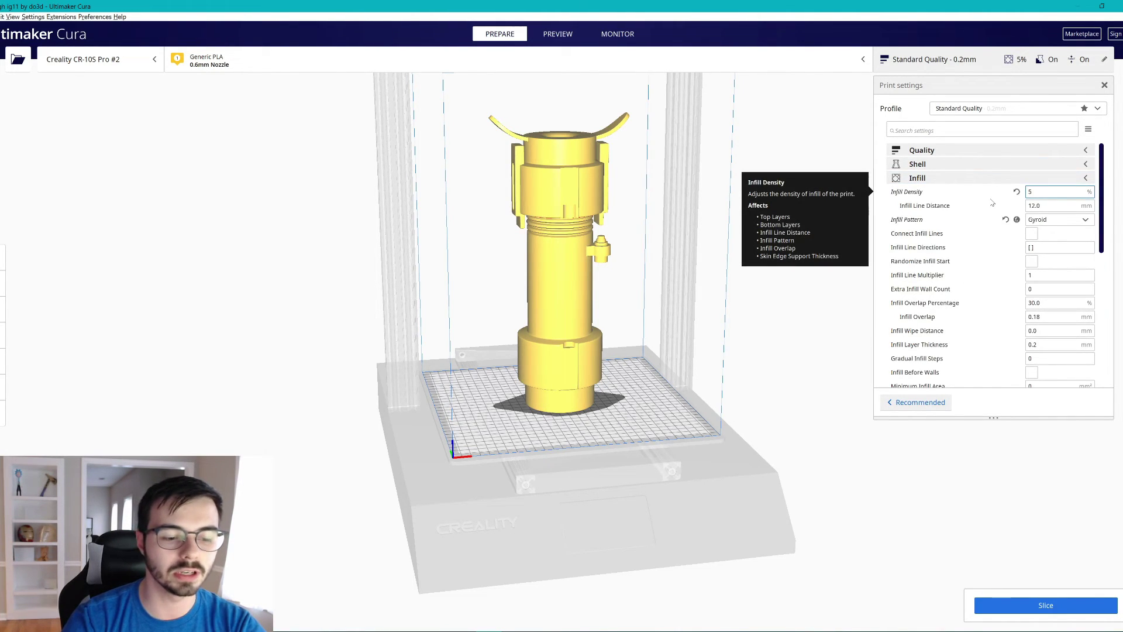
{"action": "left_click", "coordinate": [1054, 225]}
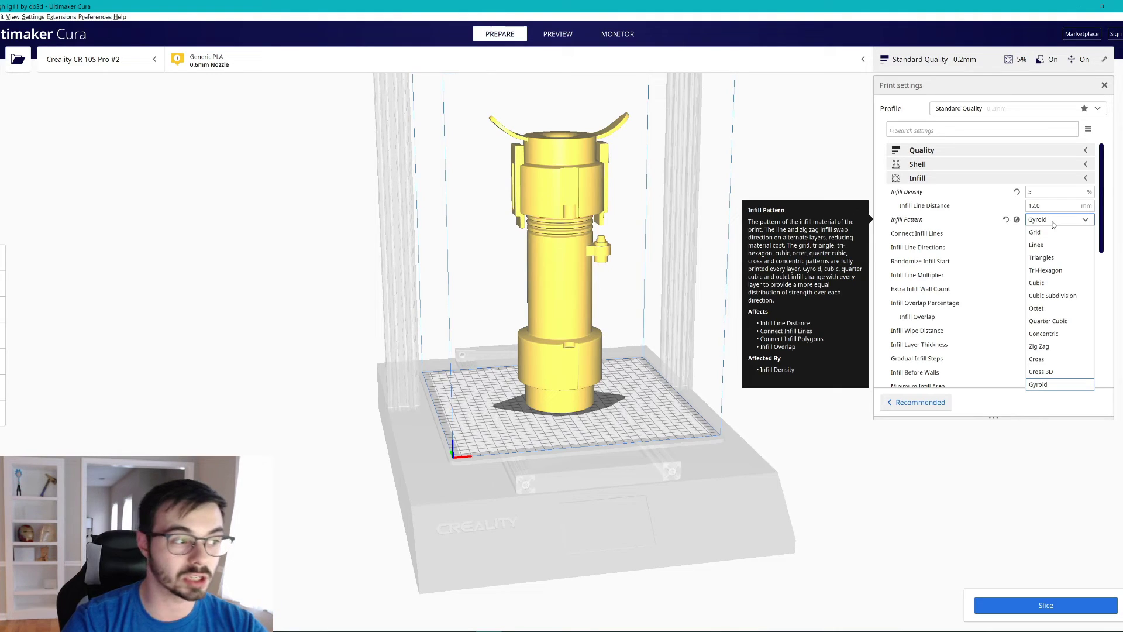
{"action": "left_click", "coordinate": [1057, 611]}
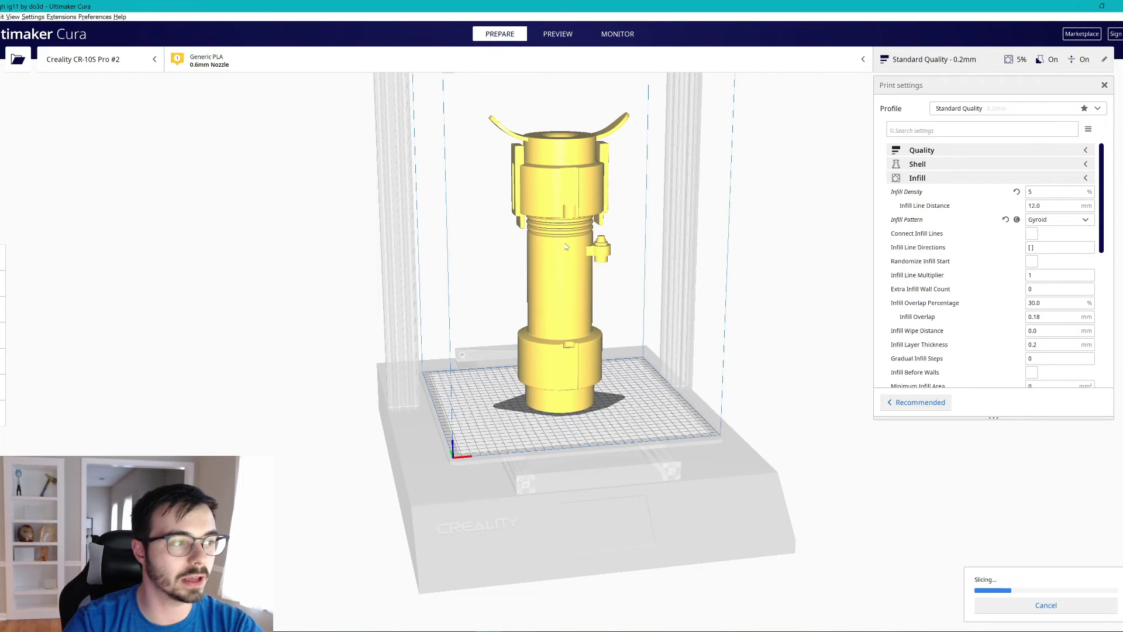
Step: Orbit under the build plate and back while slicing finishes at 1 day 10 hours 26 minutes, 486 g
{"action": "right_click_drag", "start_coordinate": [566, 247], "coordinate": [566, 215]}
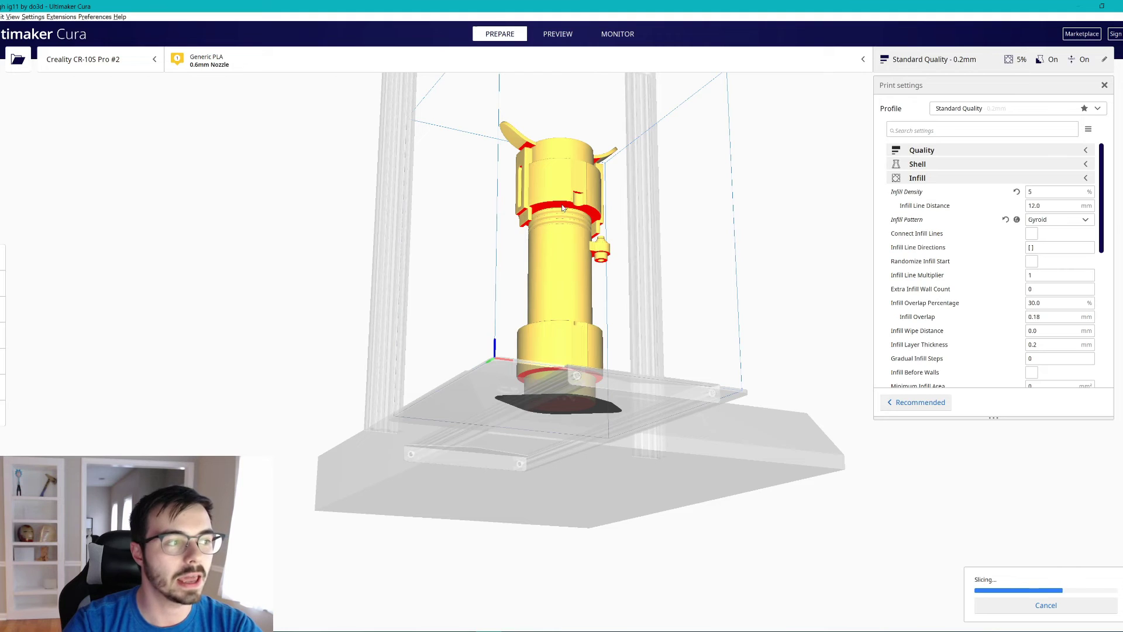
{"action": "right_click_drag", "start_coordinate": [561, 196], "coordinate": [566, 188]}
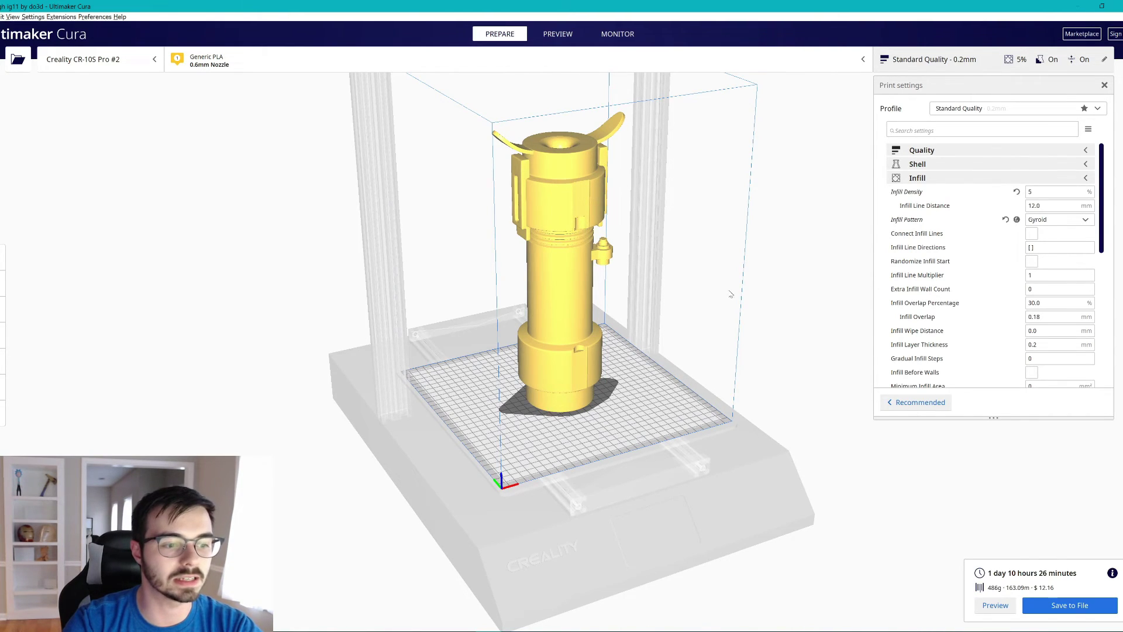
Step: Switch to the layer Preview, hide the settings panel and orbit around the part with the slider lowered
{"action": "left_click", "coordinate": [575, 42]}
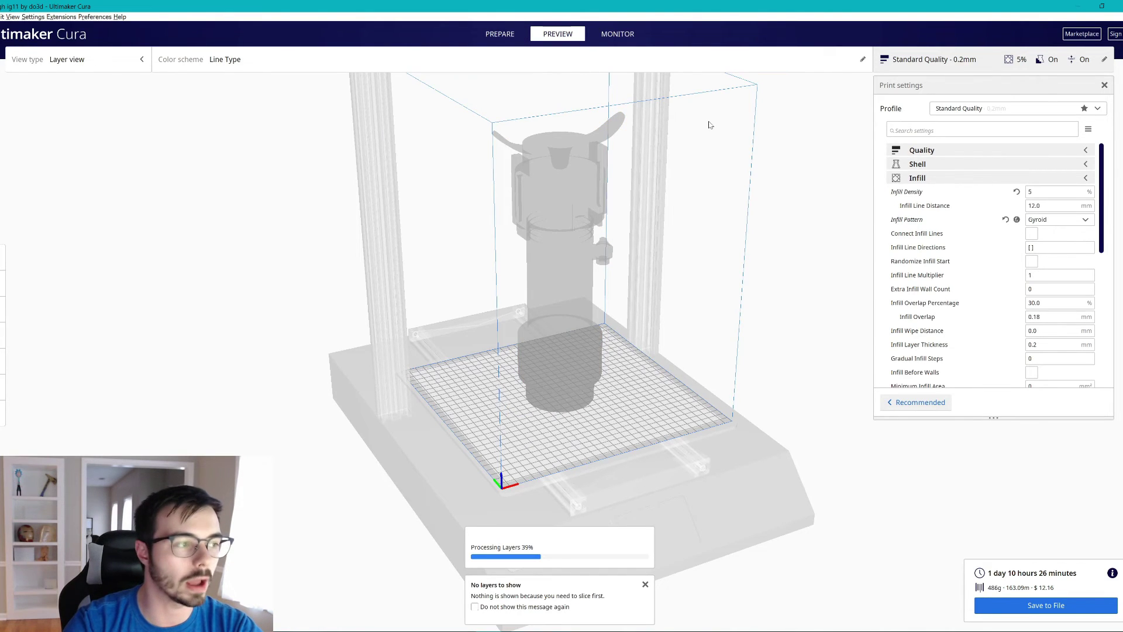
{"action": "left_click", "coordinate": [1105, 85]}
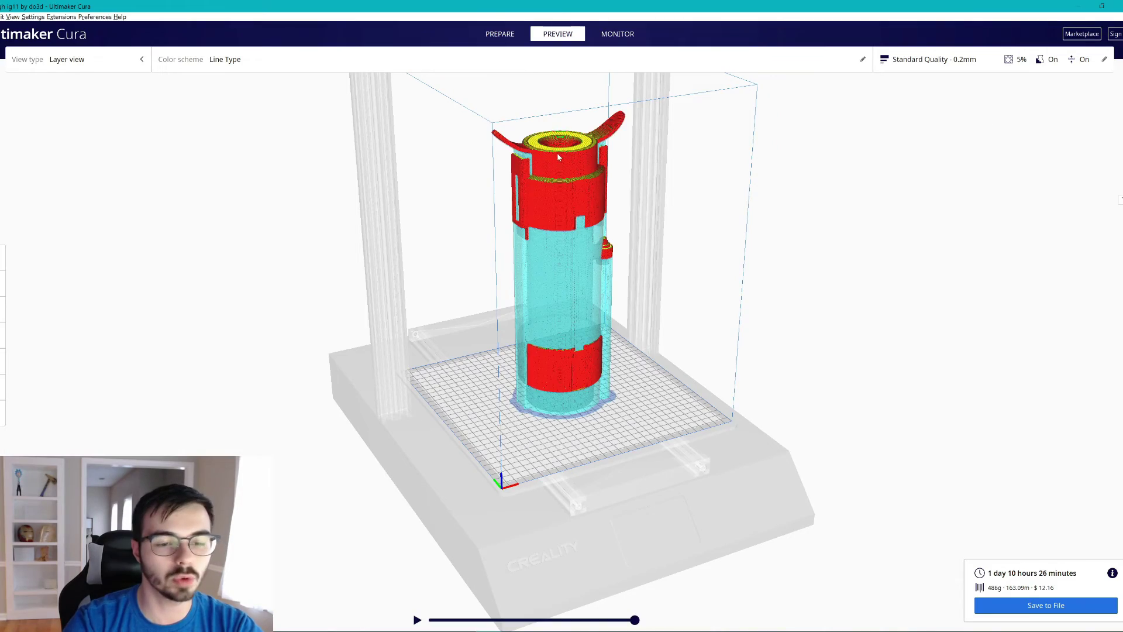
{"action": "right_click_drag", "start_coordinate": [542, 138], "coordinate": [732, 234]}
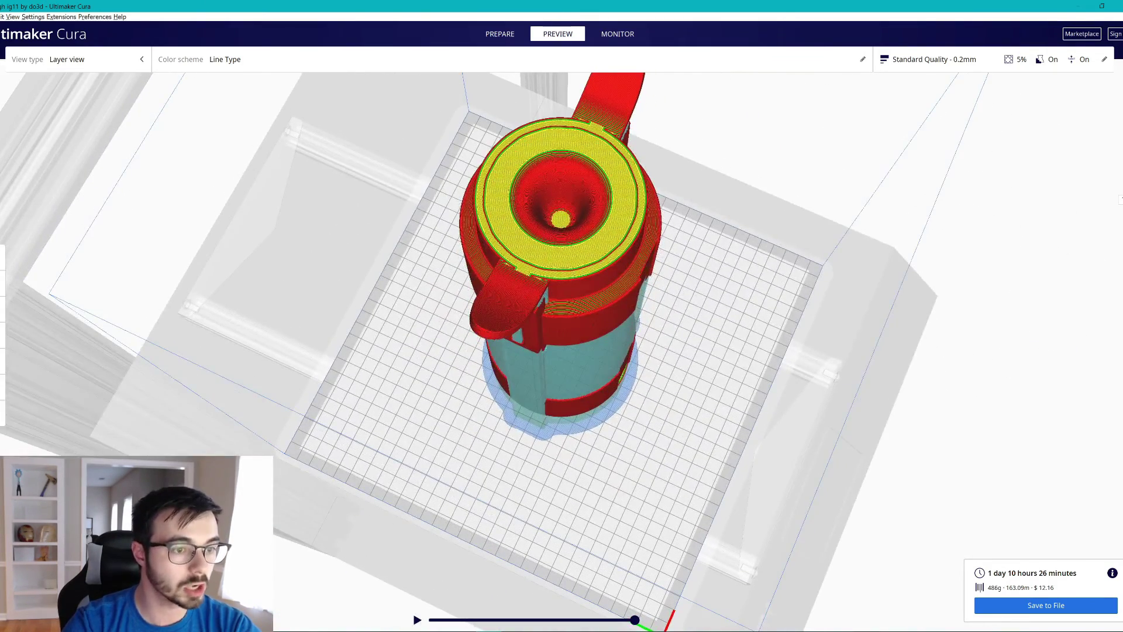
{"action": "left_click_drag", "start_coordinate": [1120, 199], "coordinate": [1116, 245]}
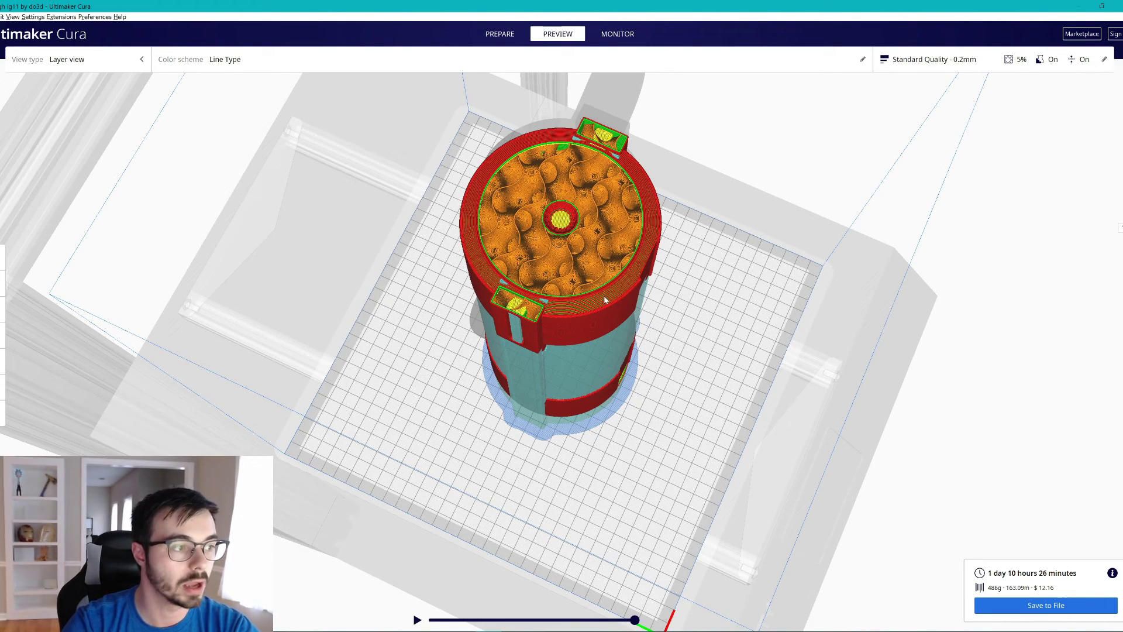
{"action": "right_click_drag", "start_coordinate": [668, 298], "coordinate": [628, 259]}
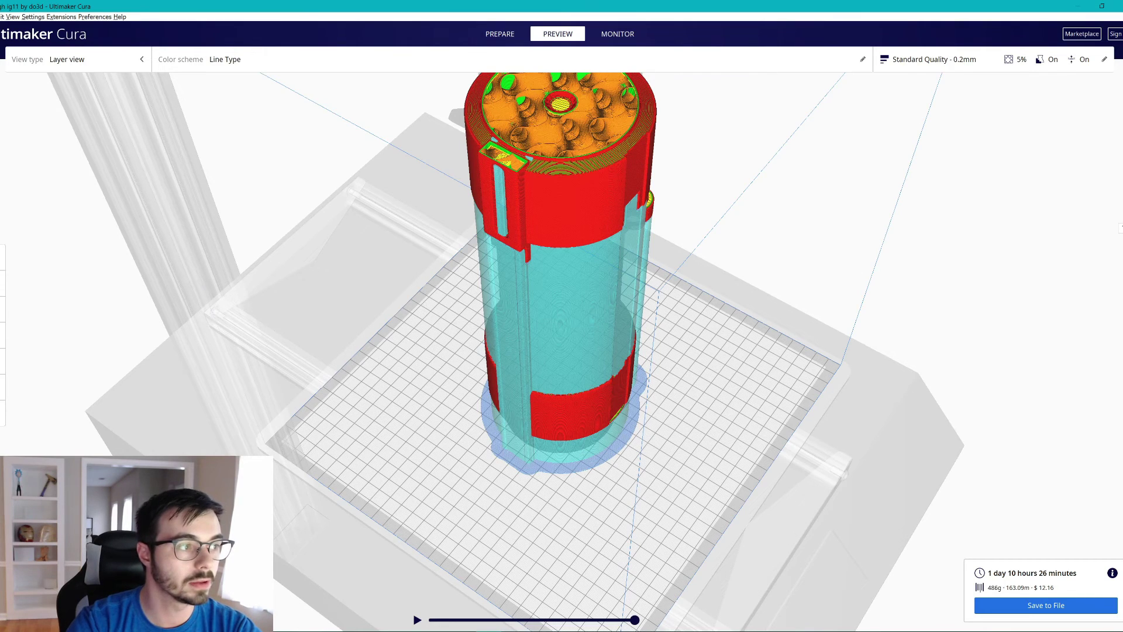
Step: Step the layer preview down layer by layer to expose the gyroid infill inside the walls
{"action": "key", "text": "Down"}
{"action": "key", "text": "Down"}
{"action": "key", "text": "Down"}
{"action": "key", "text": "Down"}
{"action": "key", "text": "Down"}
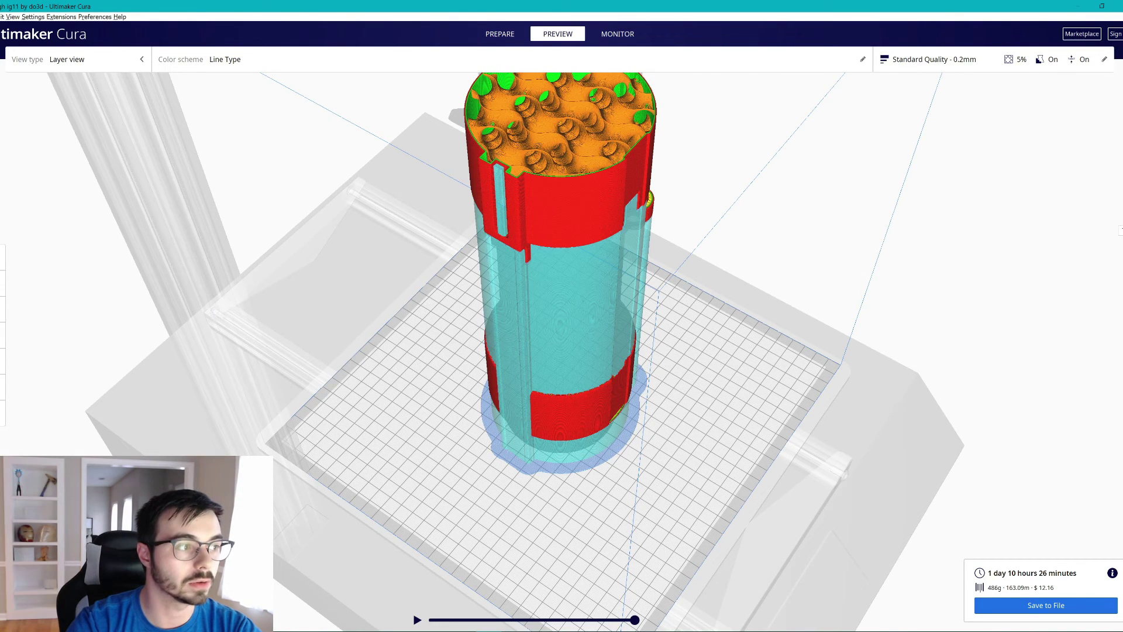
{"action": "key", "text": "Down"}
{"action": "key", "text": "Down"}
{"action": "key", "text": "Down"}
{"action": "key", "text": "Down"}
{"action": "key", "text": "Down"}
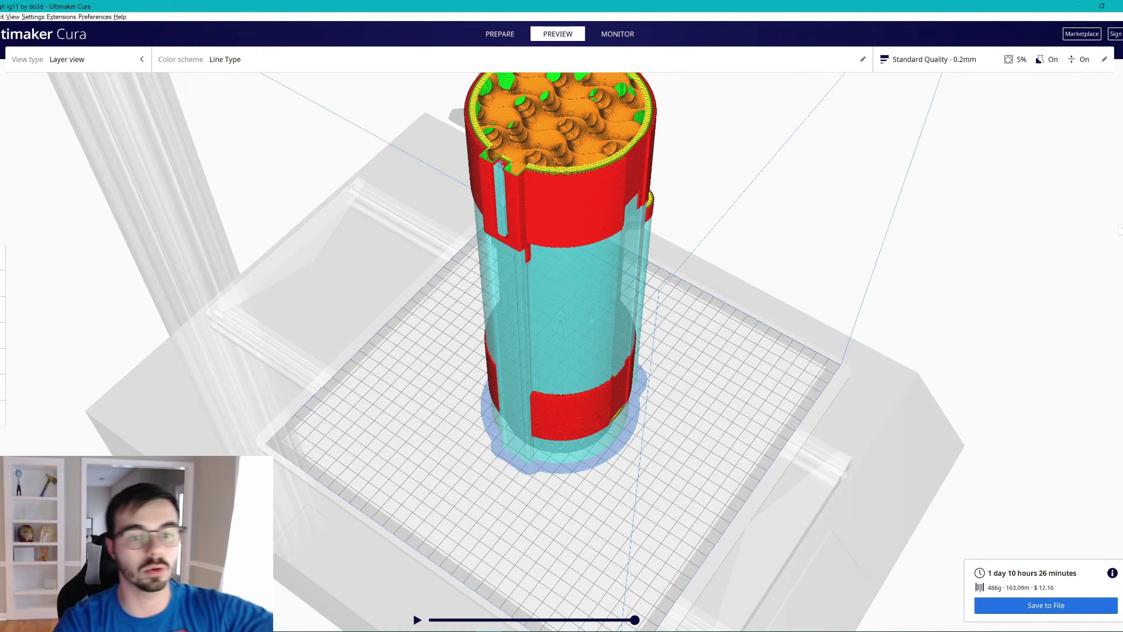
{"action": "key", "text": "Down"}
{"action": "key", "text": "Down"}
{"action": "key", "text": "Down"}
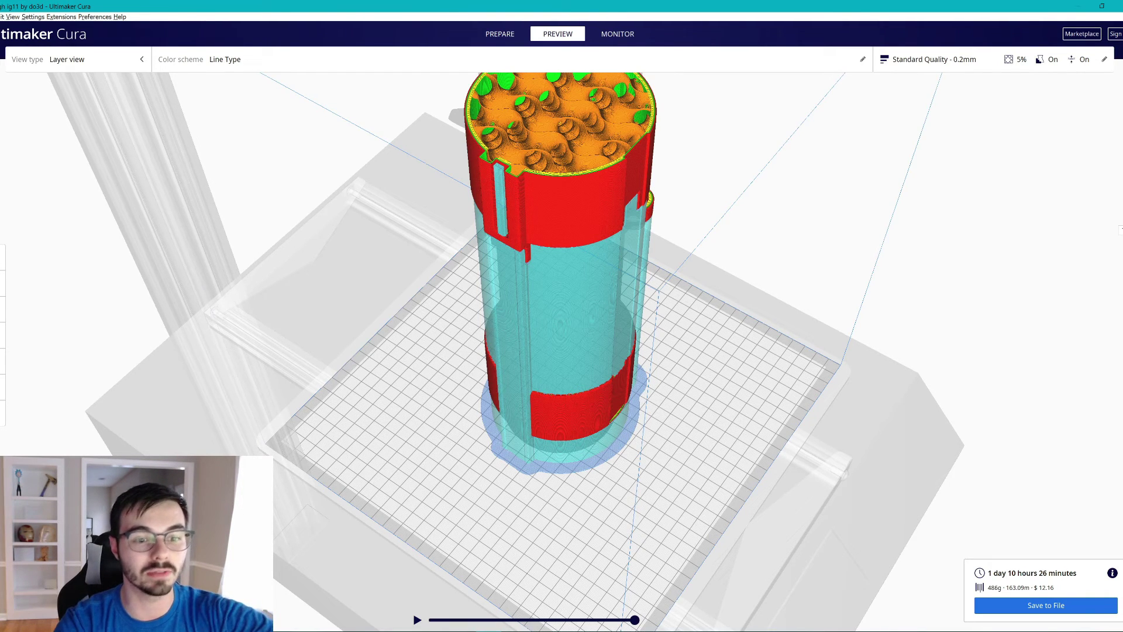
{"action": "key", "text": "Down"}
{"action": "key", "text": "Down"}
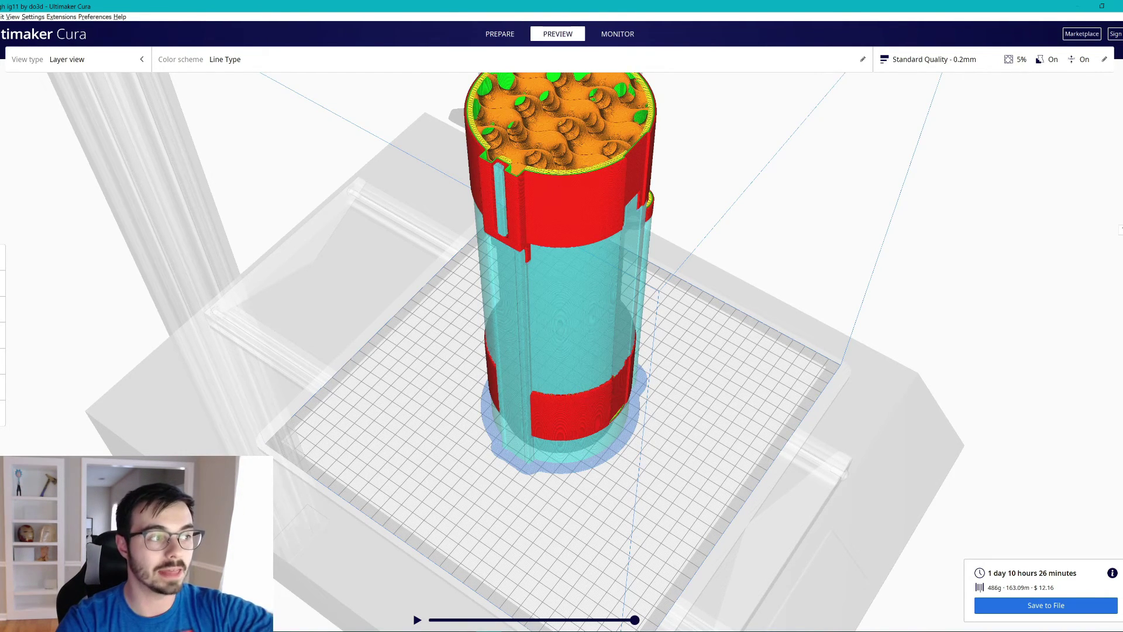
{"action": "key", "text": "Down"}
{"action": "key", "text": "Down"}
{"action": "key", "text": "Down"}
{"action": "key", "text": "Down"}
{"action": "key", "text": "Down"}
{"action": "key", "text": "Down"}
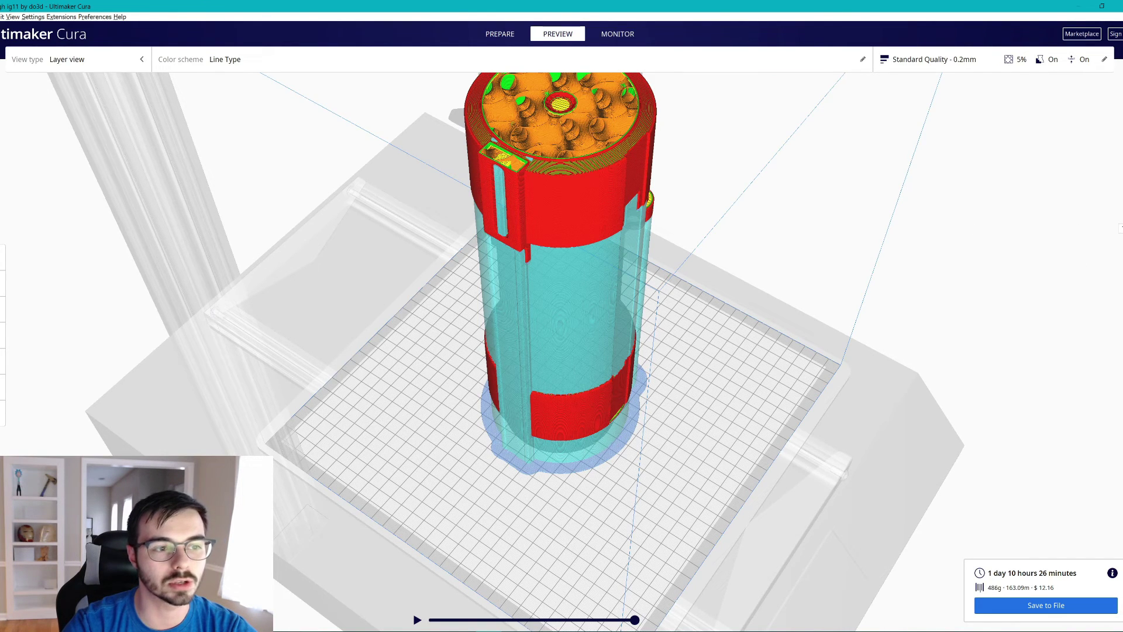
{"action": "key", "text": "Down"}
{"action": "key", "text": "Down"}
{"action": "key", "text": "Down"}
{"action": "key", "text": "Down"}
{"action": "key", "text": "Down"}
{"action": "key", "text": "Down"}
{"action": "key", "text": "Down"}
{"action": "key", "text": "Down"}
{"action": "key", "text": "Down"}
{"action": "key", "text": "Down"}
{"action": "key", "text": "Down"}
{"action": "key", "text": "Down"}
{"action": "key", "text": "Down"}
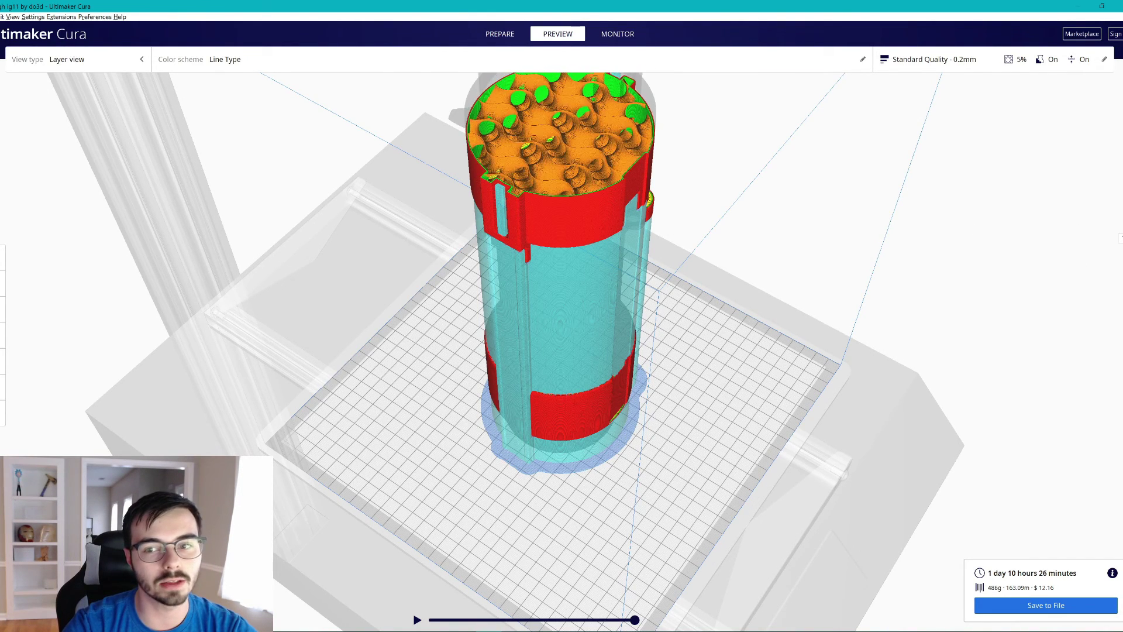
{"action": "key", "text": "Down"}
{"action": "key", "text": "Down"}
{"action": "key", "text": "Down"}
{"action": "key", "text": "Down"}
{"action": "key", "text": "Down"}
{"action": "key", "text": "Down"}
{"action": "key", "text": "Down"}
{"action": "key", "text": "Down"}
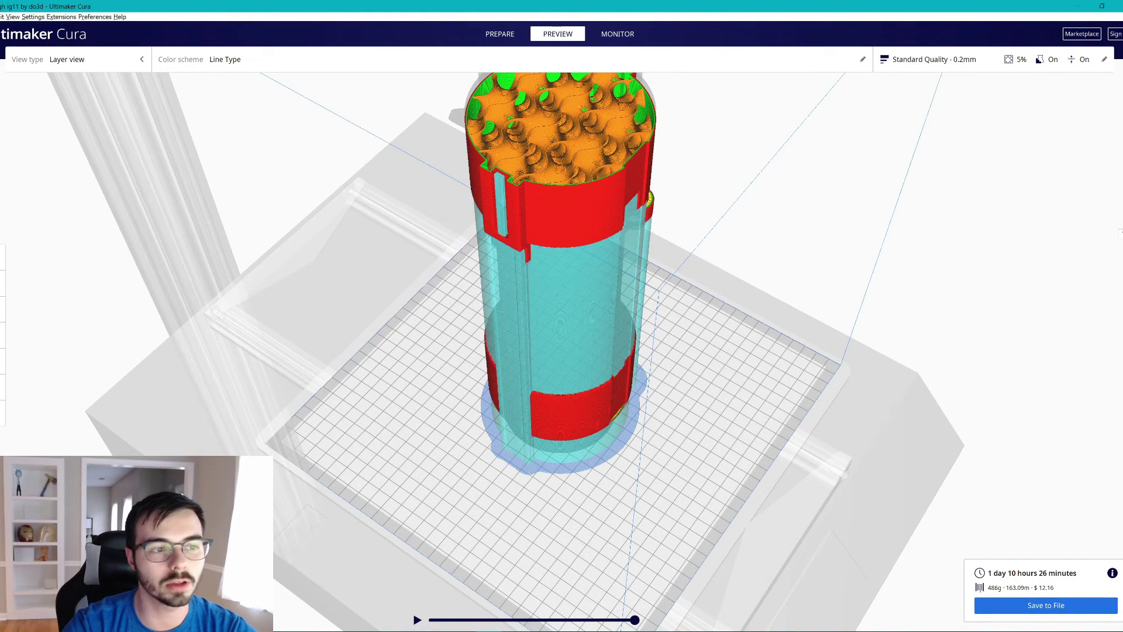
{"action": "key", "text": "Down"}
{"action": "key", "text": "Down"}
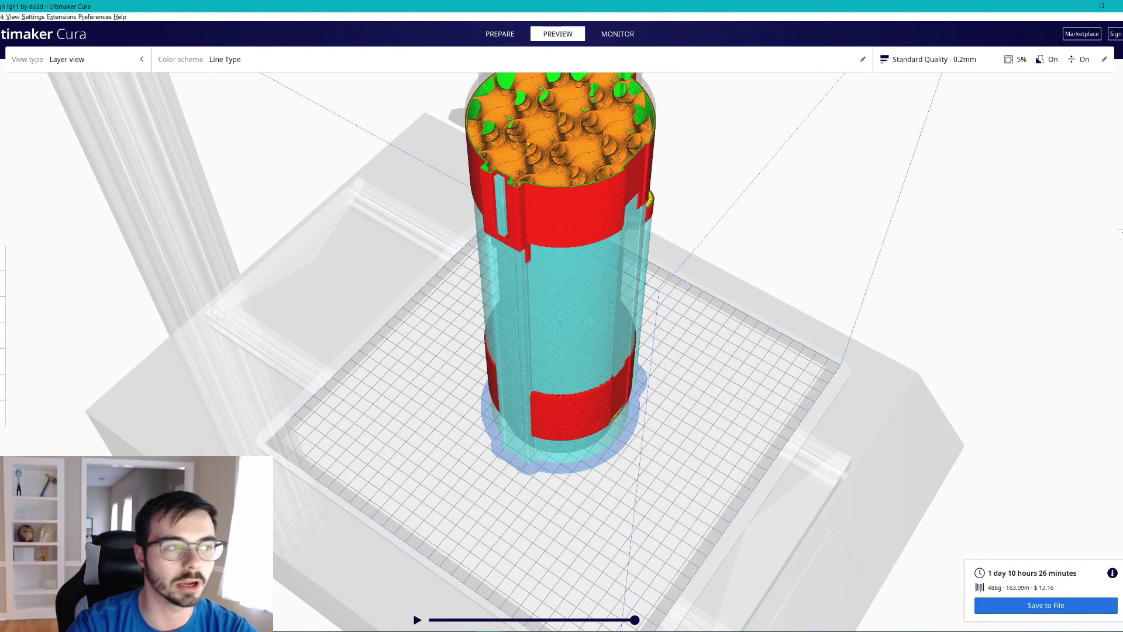
Step: Open the custom print settings and check the Infill Density value of 5%
{"action": "left_click", "coordinate": [934, 64]}
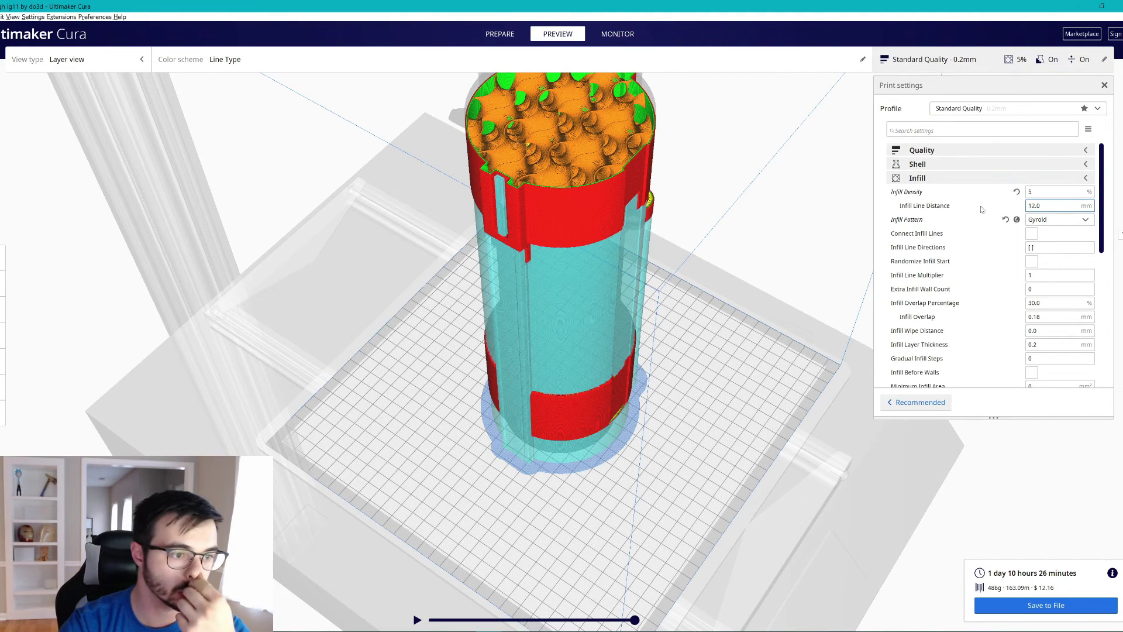
{"action": "mouse_move", "coordinate": [1031, 221]}
{"action": "mouse_move", "coordinate": [1038, 201]}
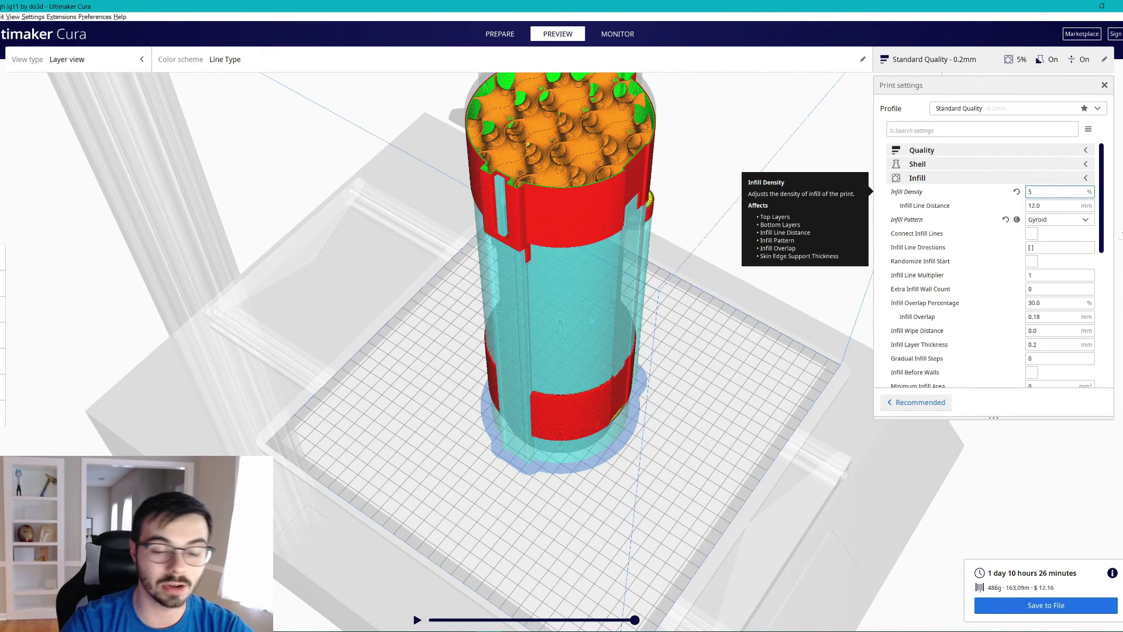
{"action": "double_click", "coordinate": [1030, 191]}
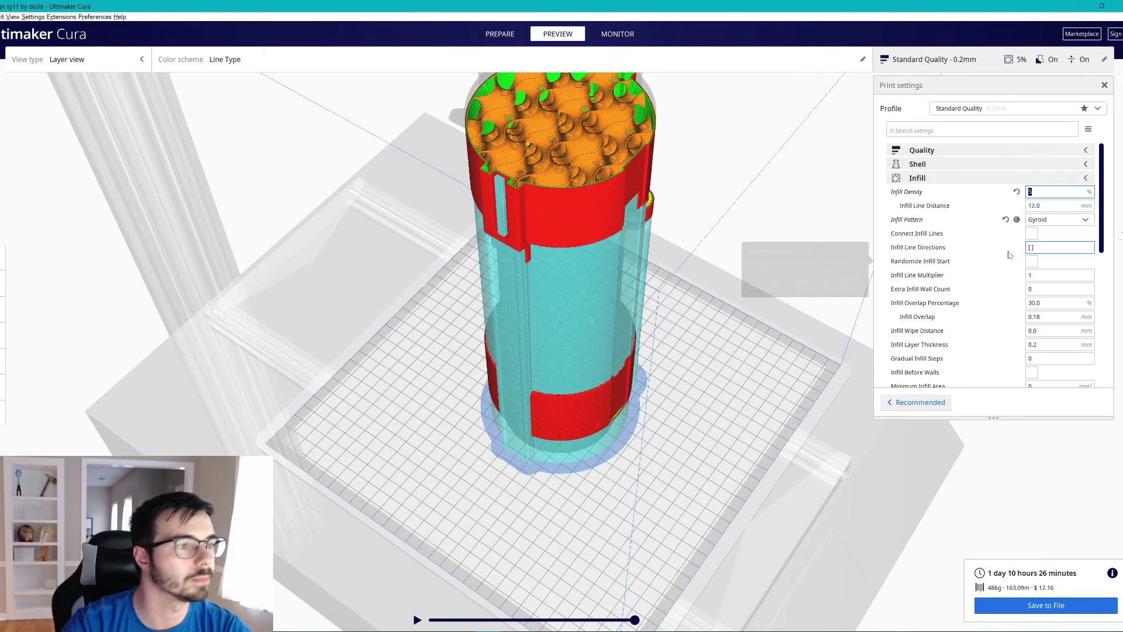
Step: Look through the remaining gyroid infill options, then switch from Infill to the Material settings
{"action": "scroll", "coordinate": [1004, 240], "scroll_direction": "down", "scroll_amount": 1}
{"action": "scroll", "coordinate": [1003, 241], "scroll_direction": "down", "scroll_amount": 3}
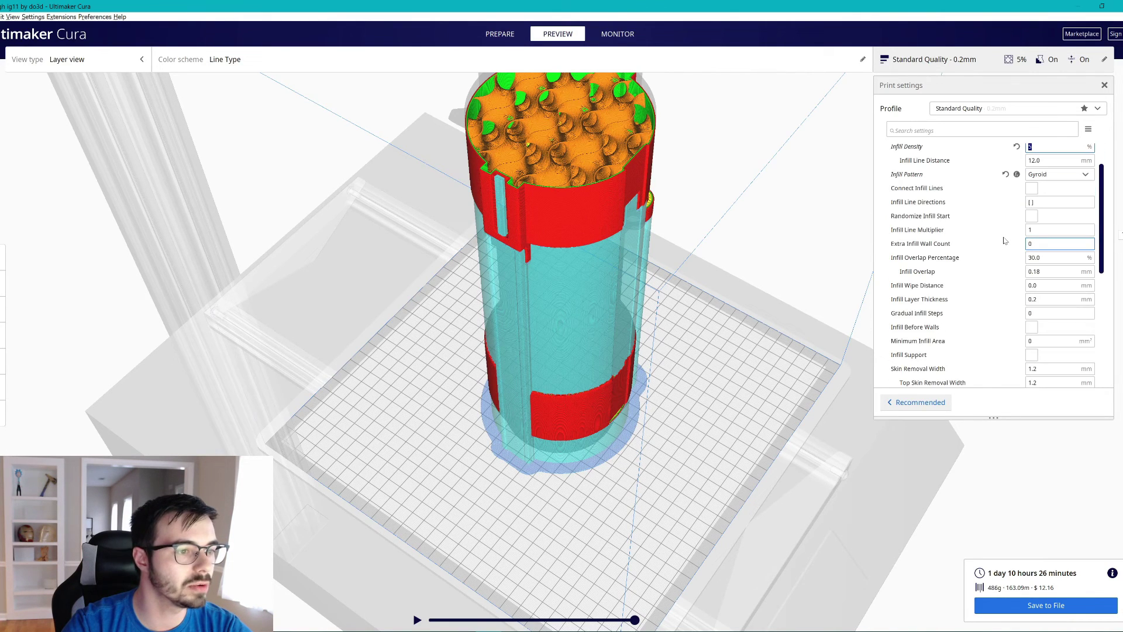
{"action": "scroll", "coordinate": [1004, 241], "scroll_direction": "down", "scroll_amount": 5}
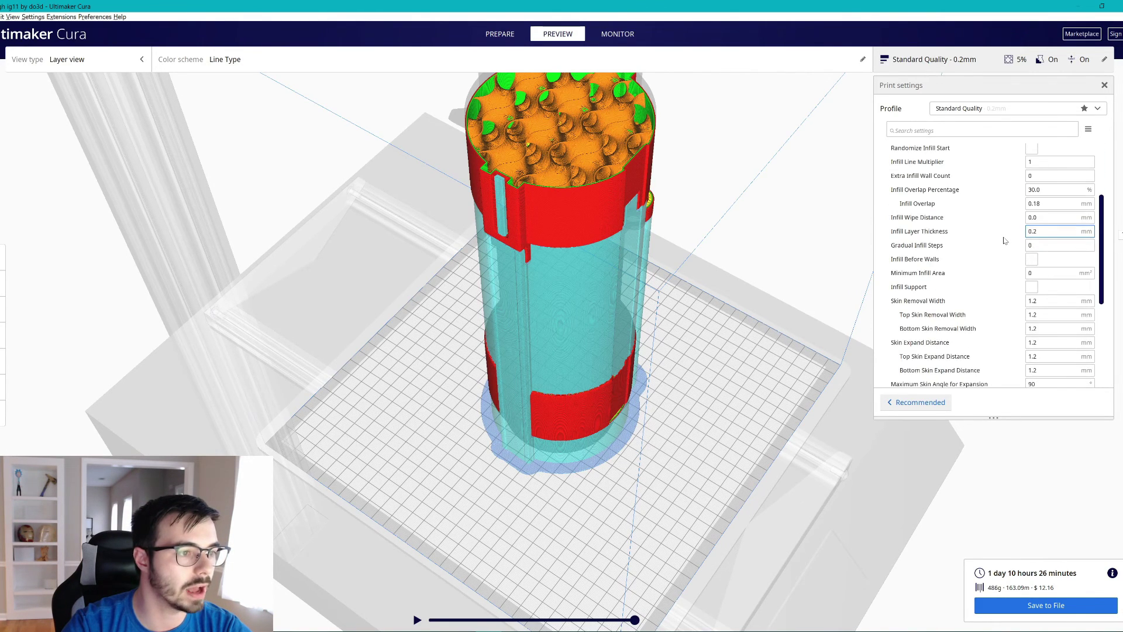
{"action": "mouse_move", "coordinate": [1003, 241]}
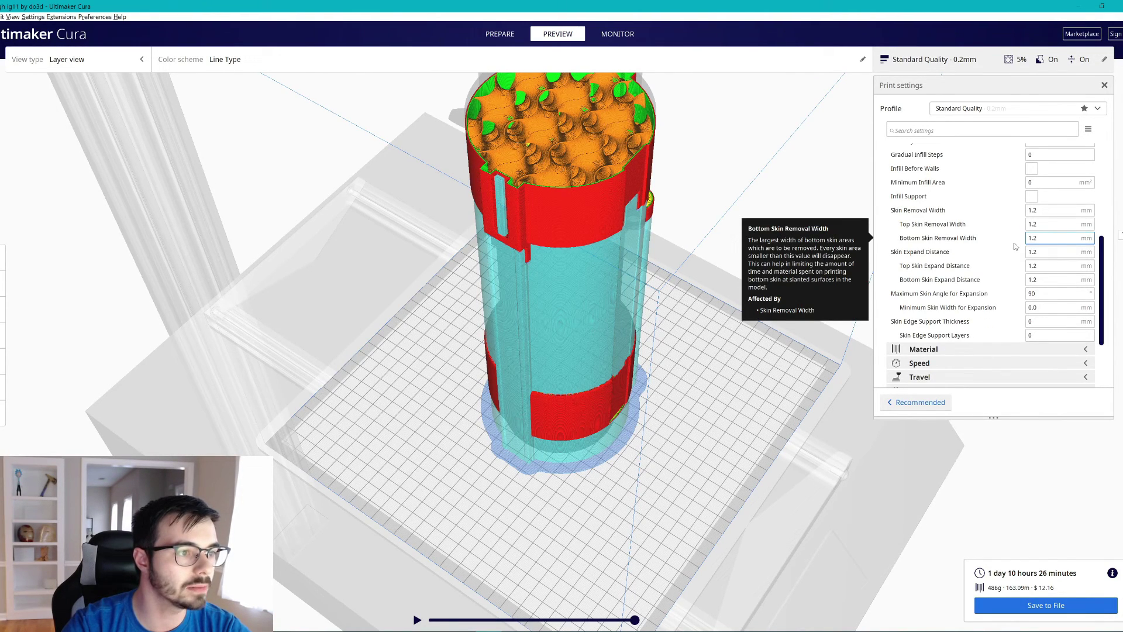
{"action": "scroll", "coordinate": [1015, 247], "scroll_direction": "up", "scroll_amount": 2}
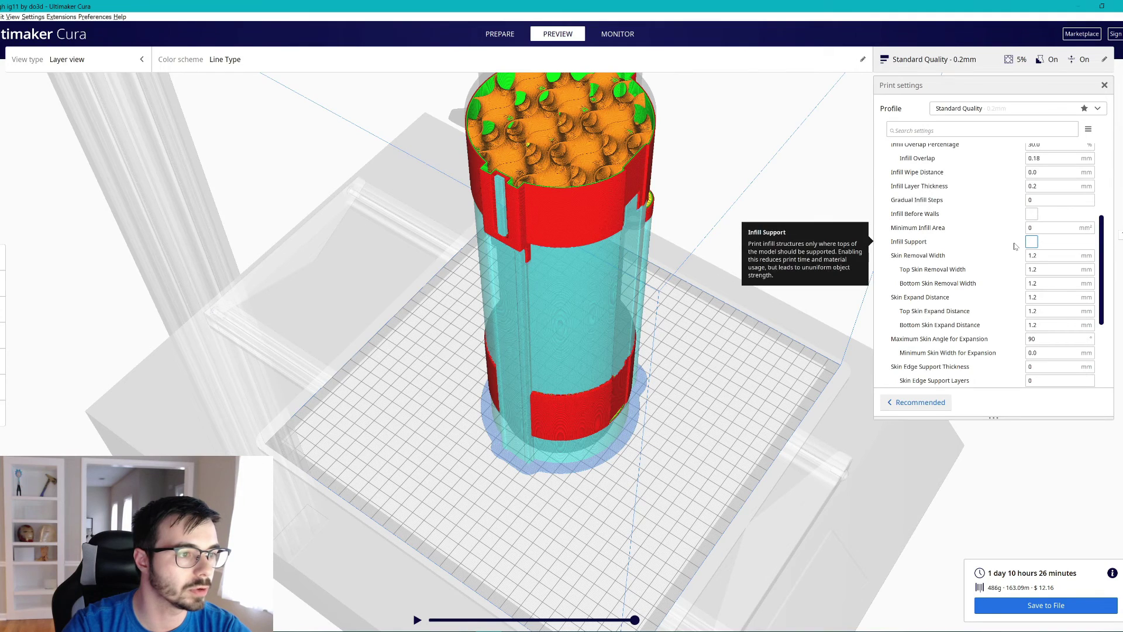
{"action": "scroll", "coordinate": [999, 244], "scroll_direction": "up", "scroll_amount": 7}
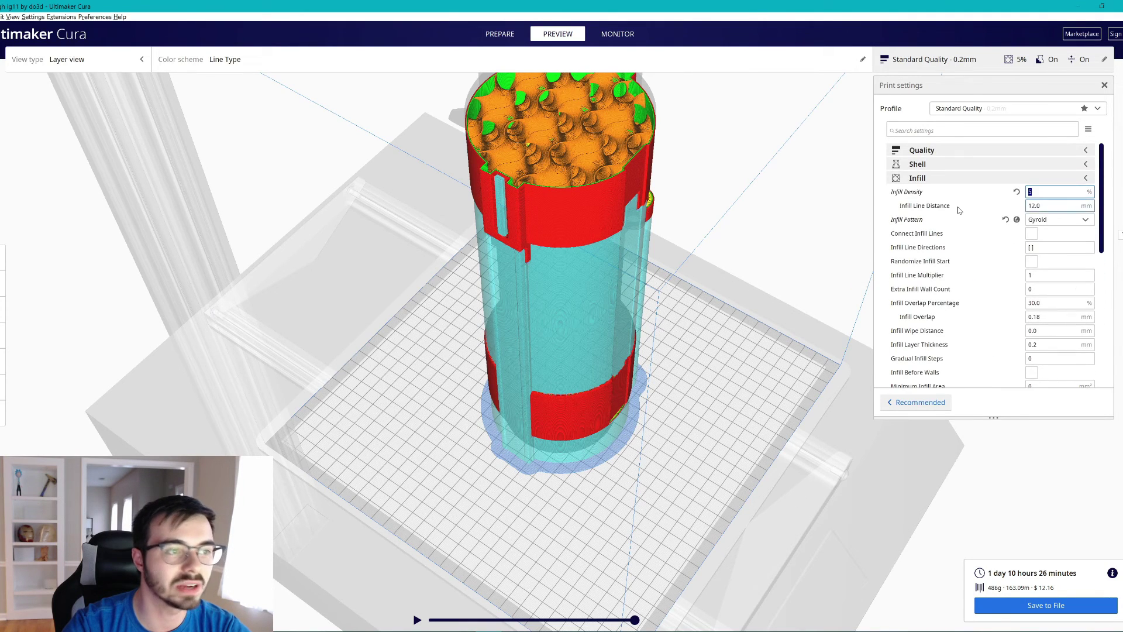
{"action": "left_click", "coordinate": [933, 179]}
{"action": "left_click", "coordinate": [942, 193]}
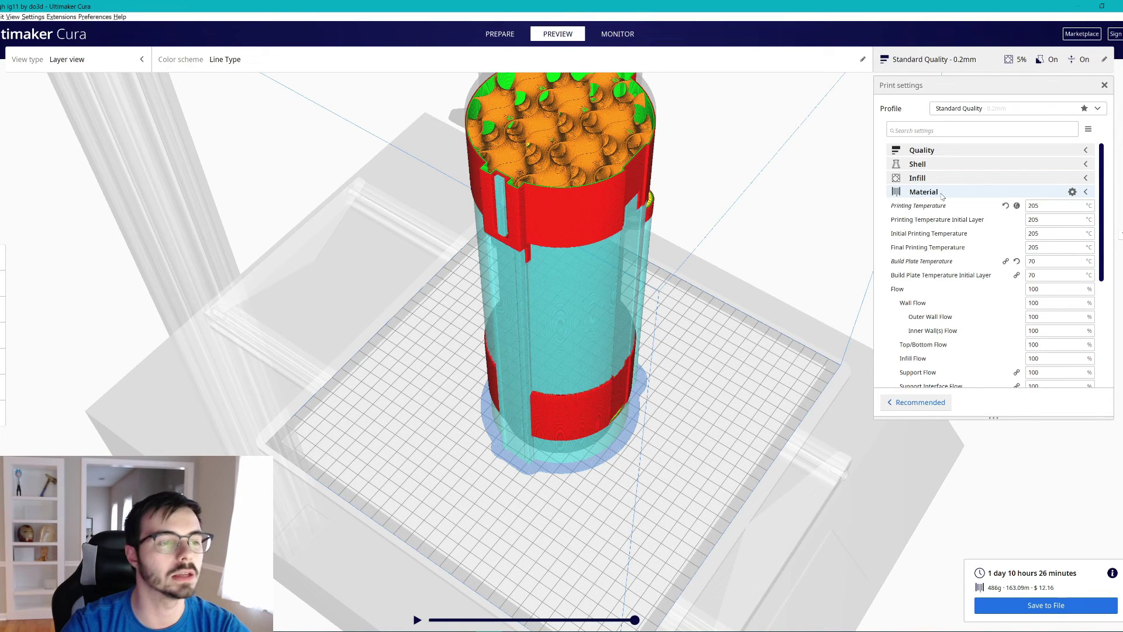
Step: Check the 205 °C printing and 70 °C build plate temperatures and 100% flows, then fold Material away
{"action": "mouse_move", "coordinate": [1047, 205]}
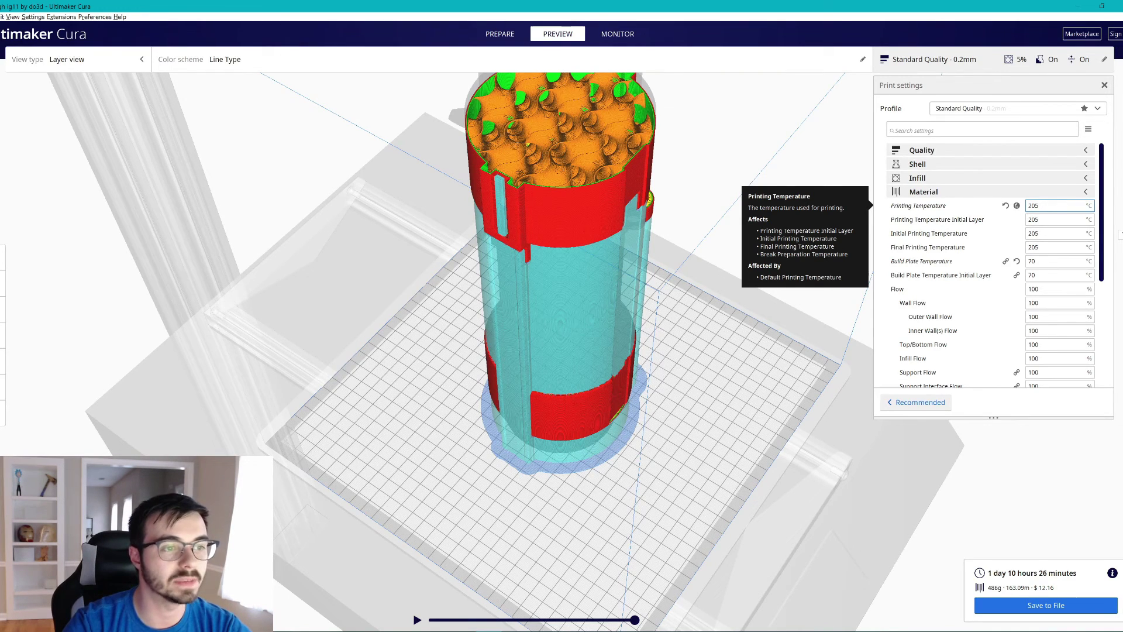
{"action": "key", "text": "Tab"}
{"action": "key", "text": "Tab"}
{"action": "key", "text": "Tab"}
{"action": "key", "text": "Tab"}
{"action": "key", "text": "Tab"}
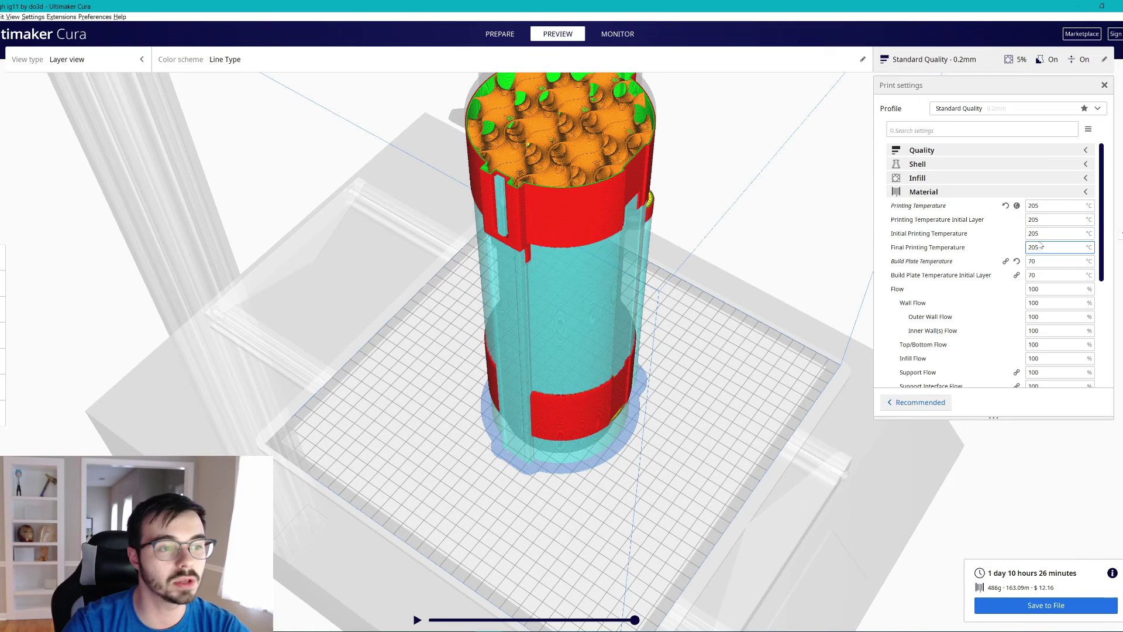
{"action": "key", "text": "shift+Tab"}
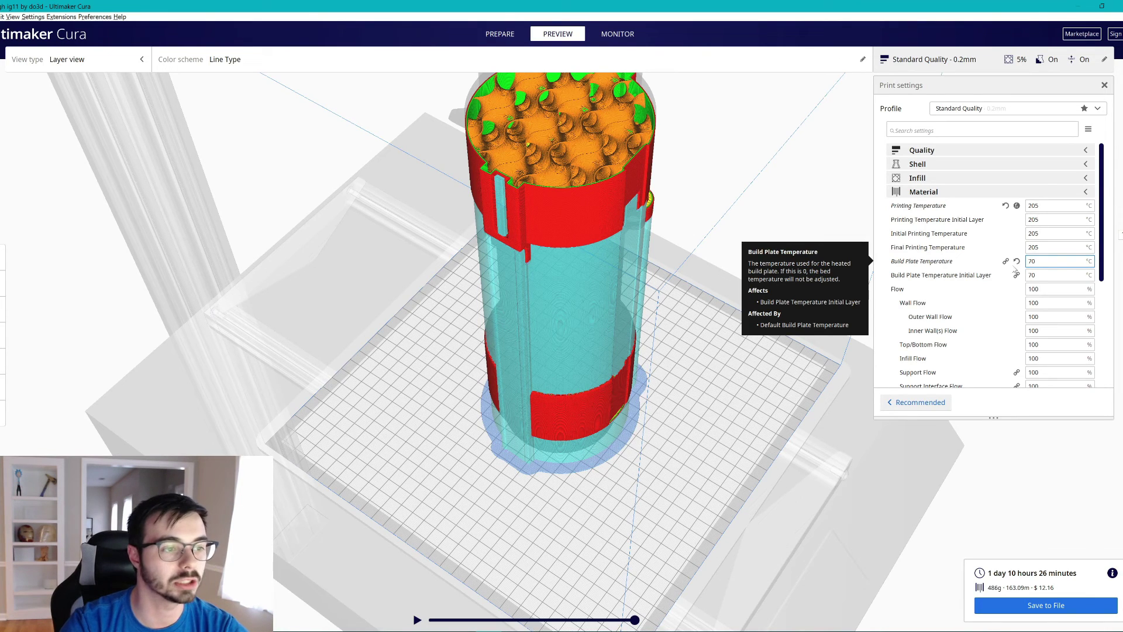
{"action": "scroll", "coordinate": [1010, 268], "scroll_direction": "down", "scroll_amount": 5}
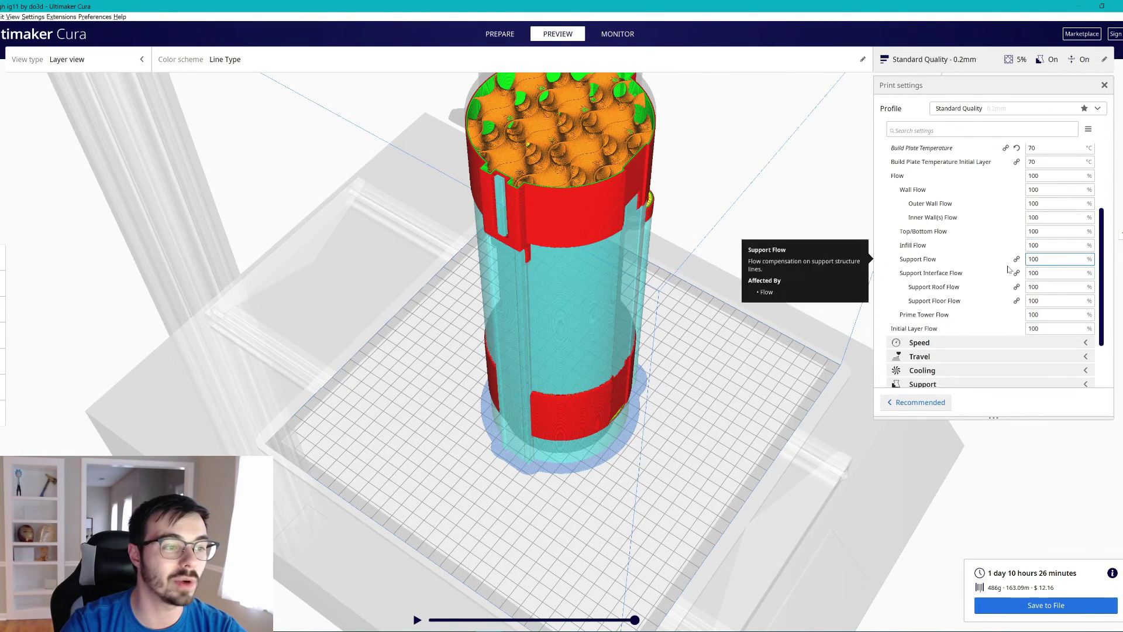
{"action": "scroll", "coordinate": [1010, 270], "scroll_direction": "up", "scroll_amount": 3}
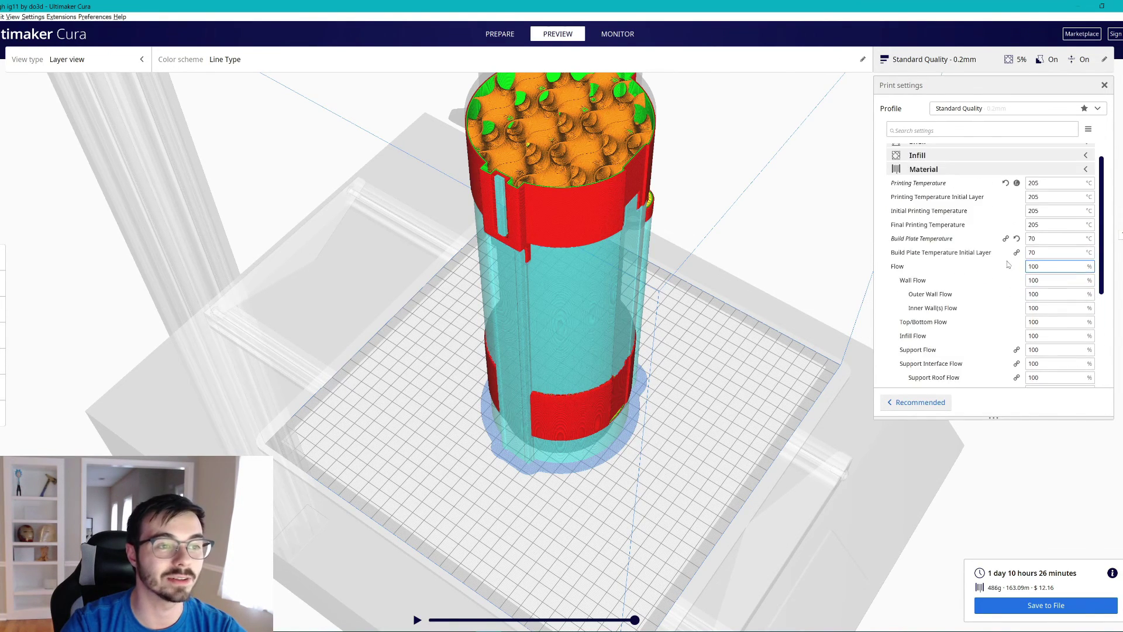
{"action": "left_click", "coordinate": [938, 175]}
Step: Expand Speed and read the 65 mm/s print and 32.5 mm/s wall speeds down to jerk control
{"action": "left_click", "coordinate": [935, 206]}
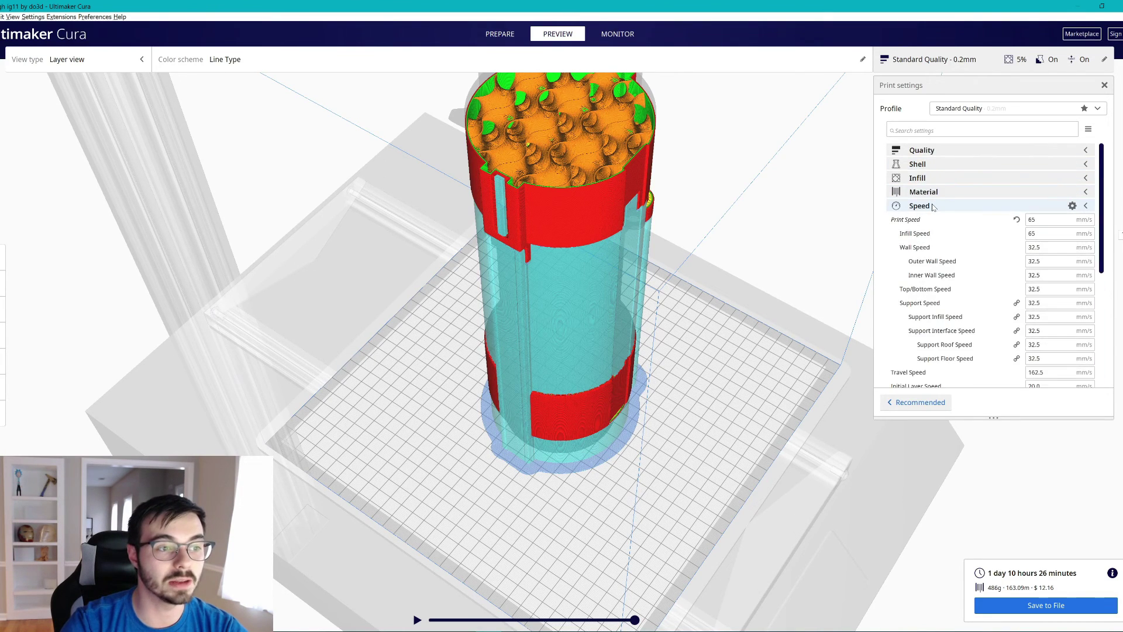
{"action": "mouse_move", "coordinate": [1047, 219]}
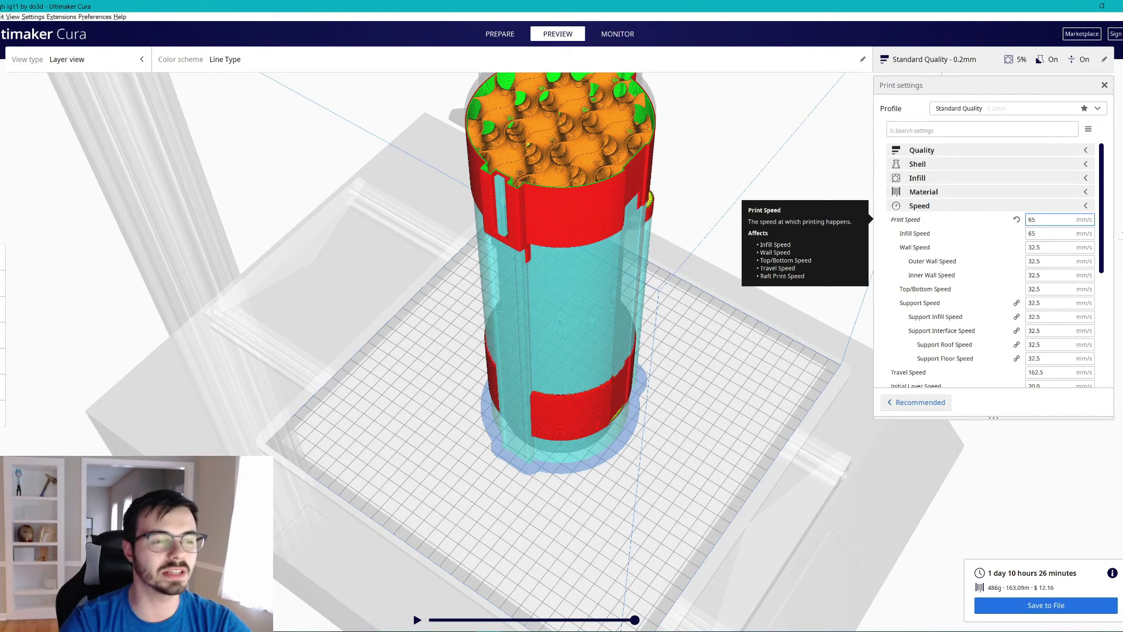
{"action": "left_click", "coordinate": [1071, 219]}
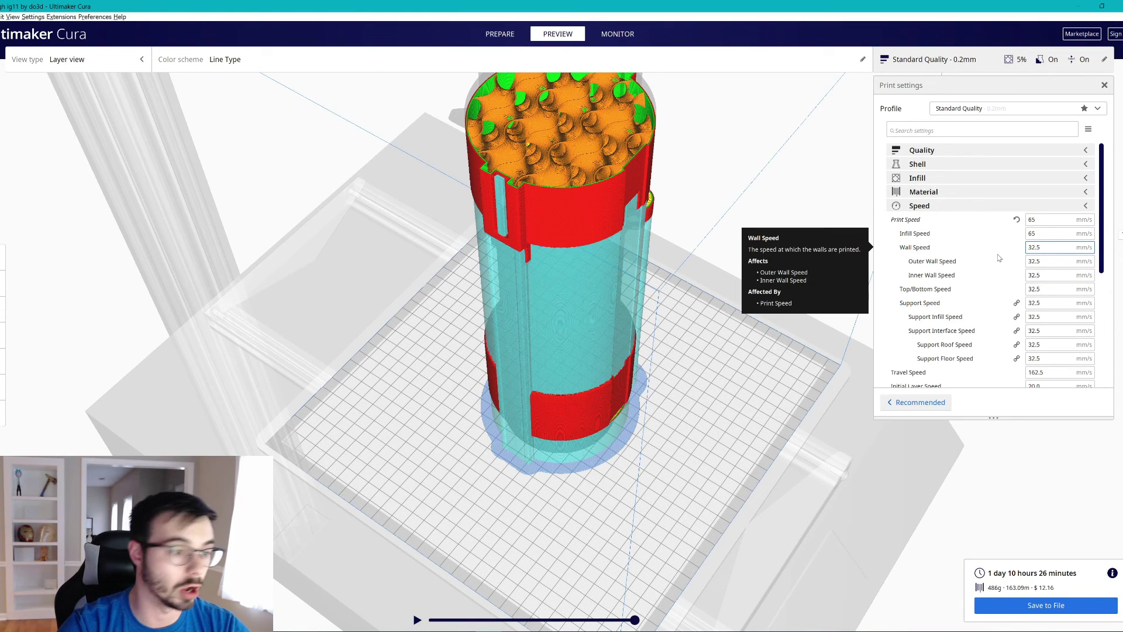
{"action": "scroll", "coordinate": [999, 258], "scroll_direction": "down", "scroll_amount": 2}
{"action": "scroll", "coordinate": [999, 258], "scroll_direction": "down", "scroll_amount": 4}
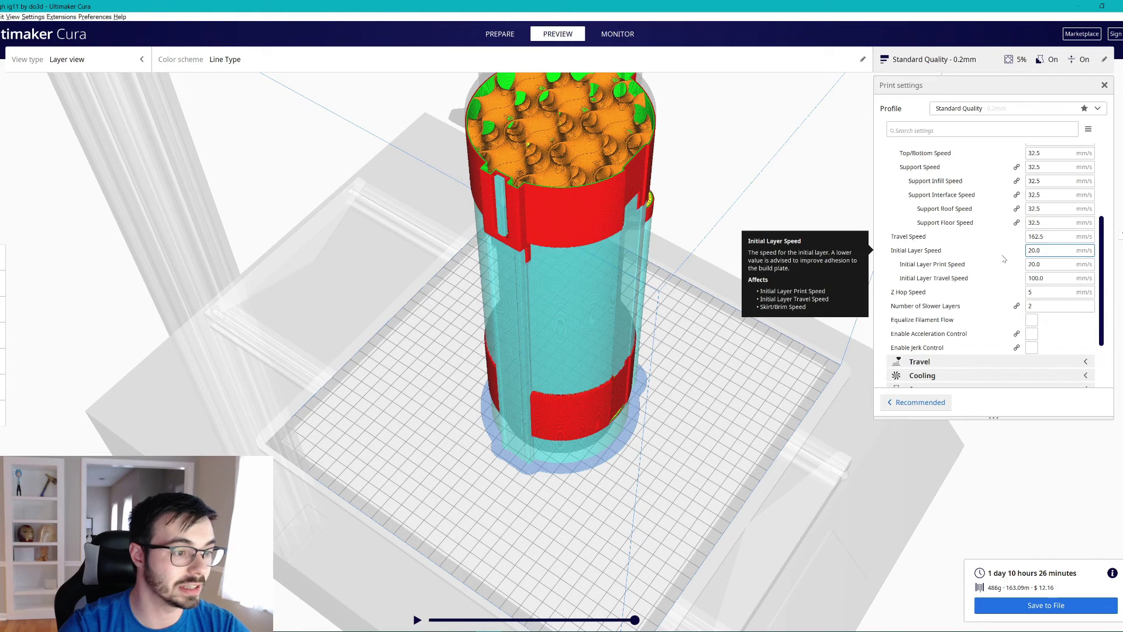
Step: Enable jerk control and scroll through its 8 mm/s jerk values
{"action": "left_click", "coordinate": [1031, 348]}
{"action": "scroll", "coordinate": [1011, 339], "scroll_direction": "down", "scroll_amount": 2}
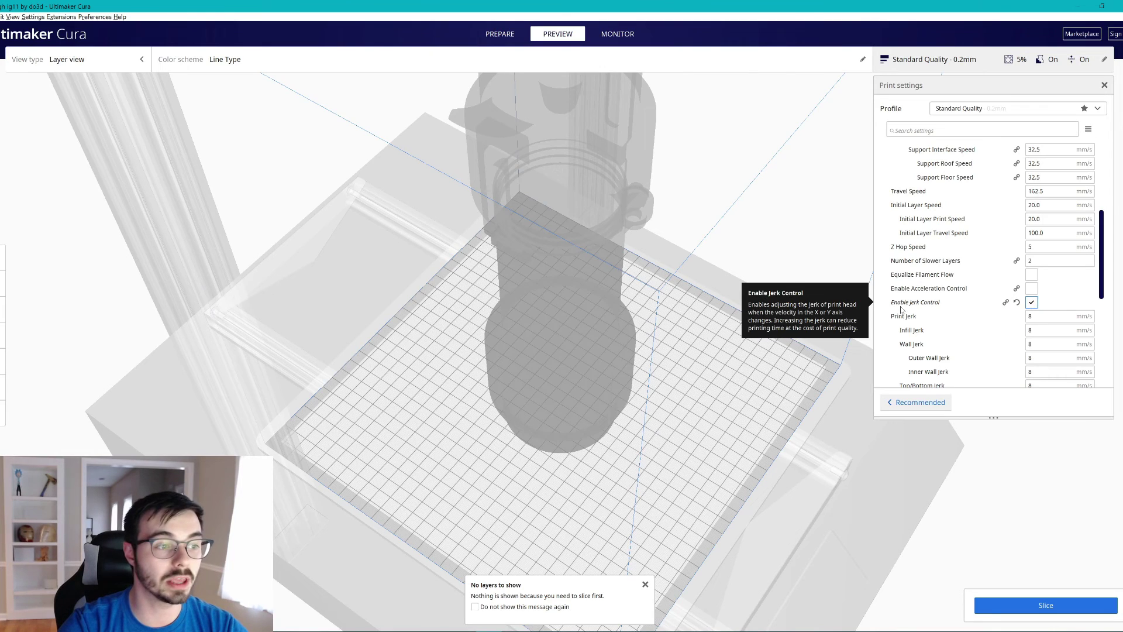
{"action": "scroll", "coordinate": [976, 323], "scroll_direction": "down", "scroll_amount": 5}
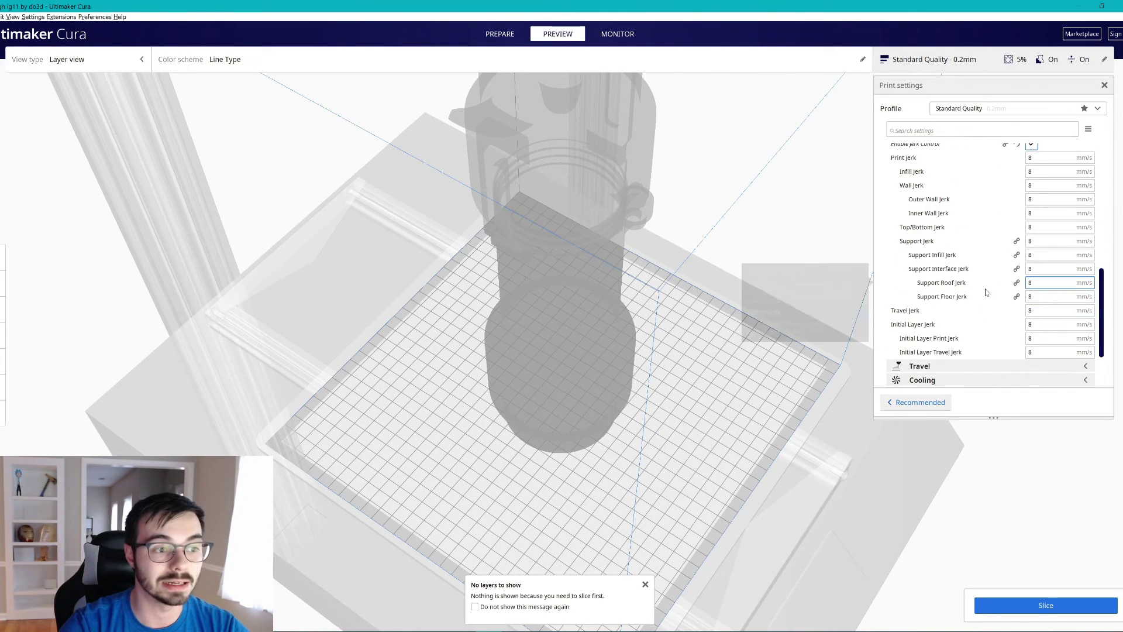
{"action": "scroll", "coordinate": [987, 298], "scroll_direction": "up", "scroll_amount": 2}
{"action": "mouse_move", "coordinate": [928, 217]}
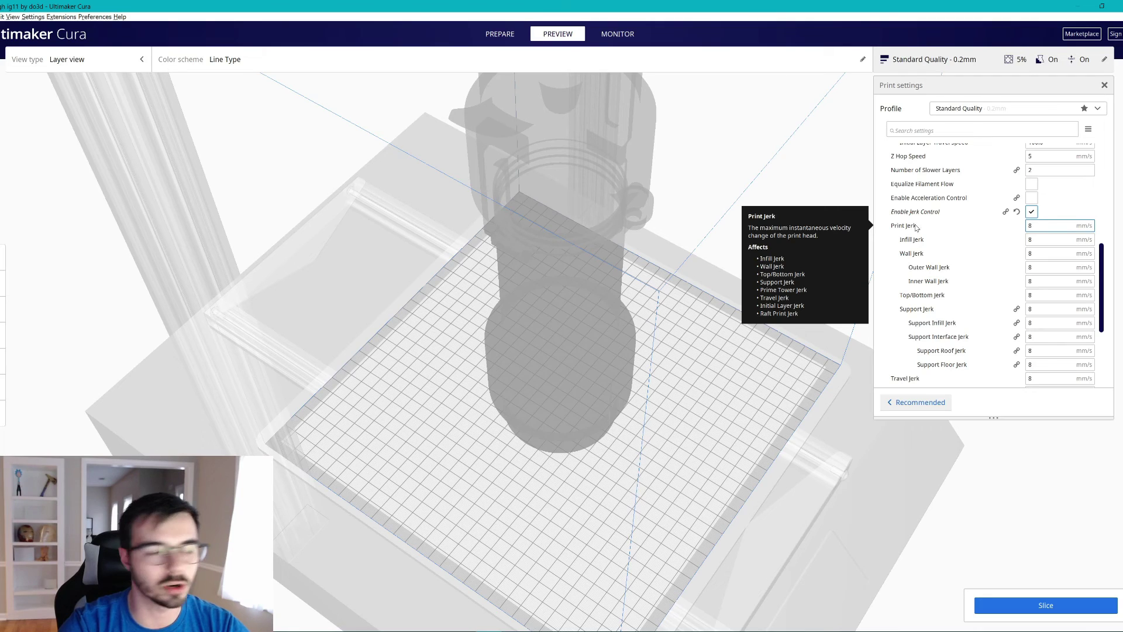
{"action": "scroll", "coordinate": [916, 228], "scroll_direction": "down", "scroll_amount": 3}
{"action": "scroll", "coordinate": [998, 271], "scroll_direction": "up", "scroll_amount": 5}
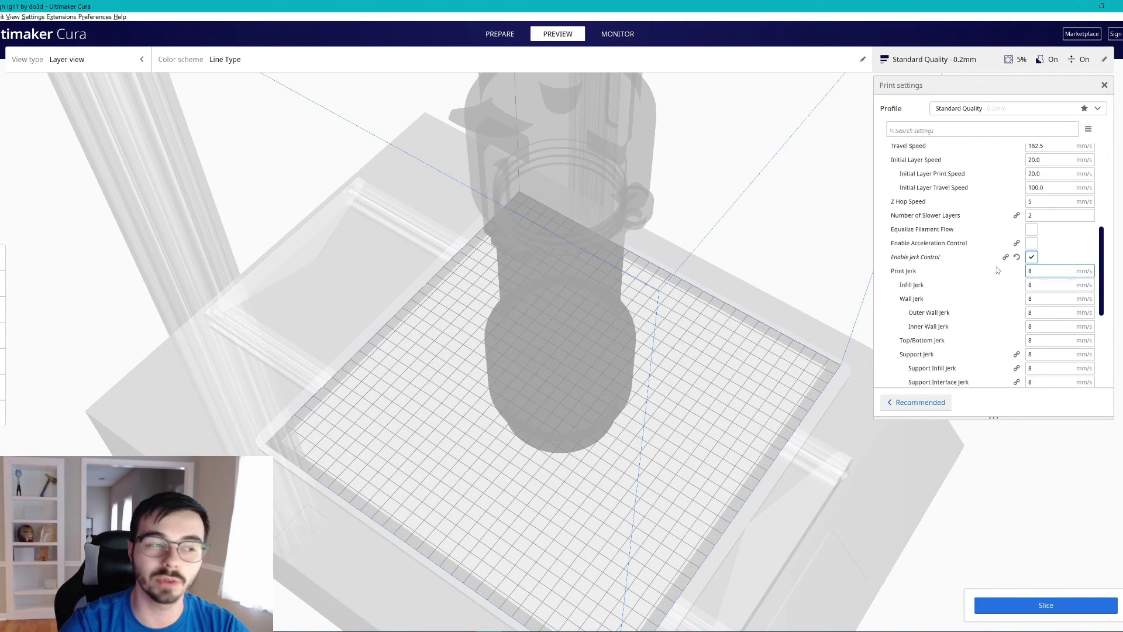
{"action": "scroll", "coordinate": [998, 271], "scroll_direction": "up", "scroll_amount": 6}
Step: Collapse Speed and open the Travel settings to review the 5 mm retraction options
{"action": "left_click", "coordinate": [954, 205]}
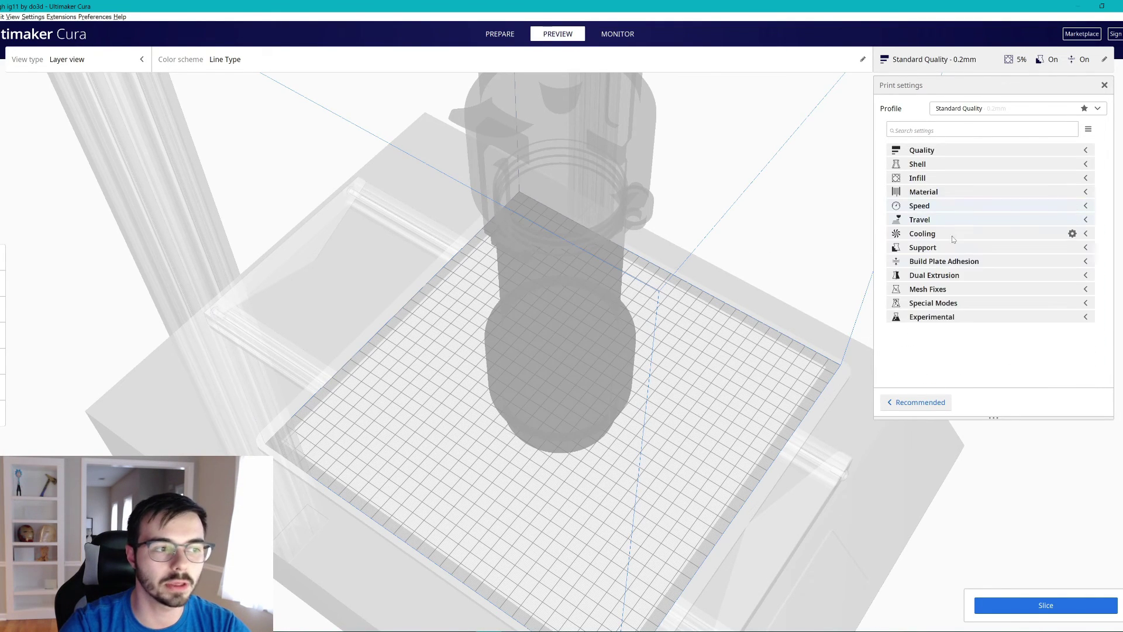
{"action": "left_click", "coordinate": [943, 220]}
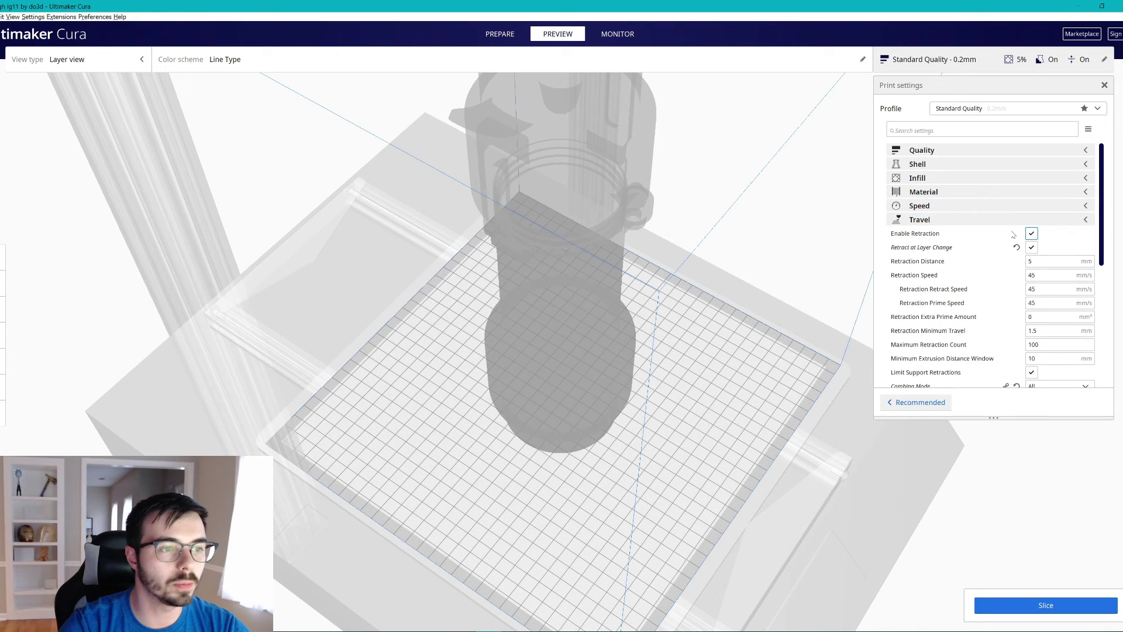
{"action": "mouse_move", "coordinate": [1048, 252]}
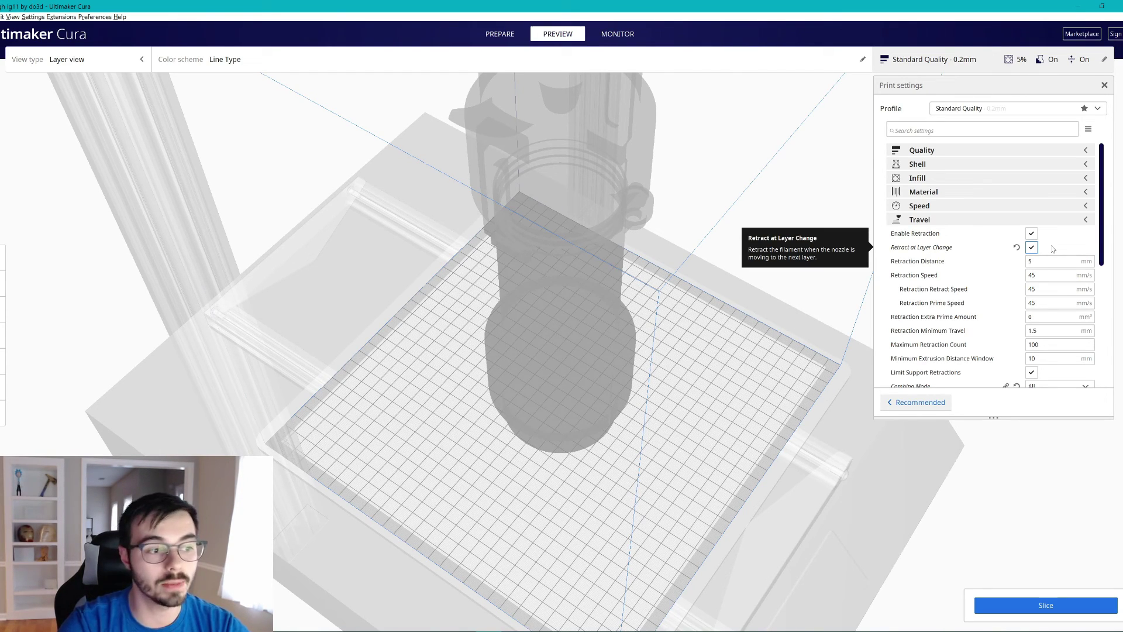
{"action": "scroll", "coordinate": [1053, 249], "scroll_direction": "down", "scroll_amount": 1}
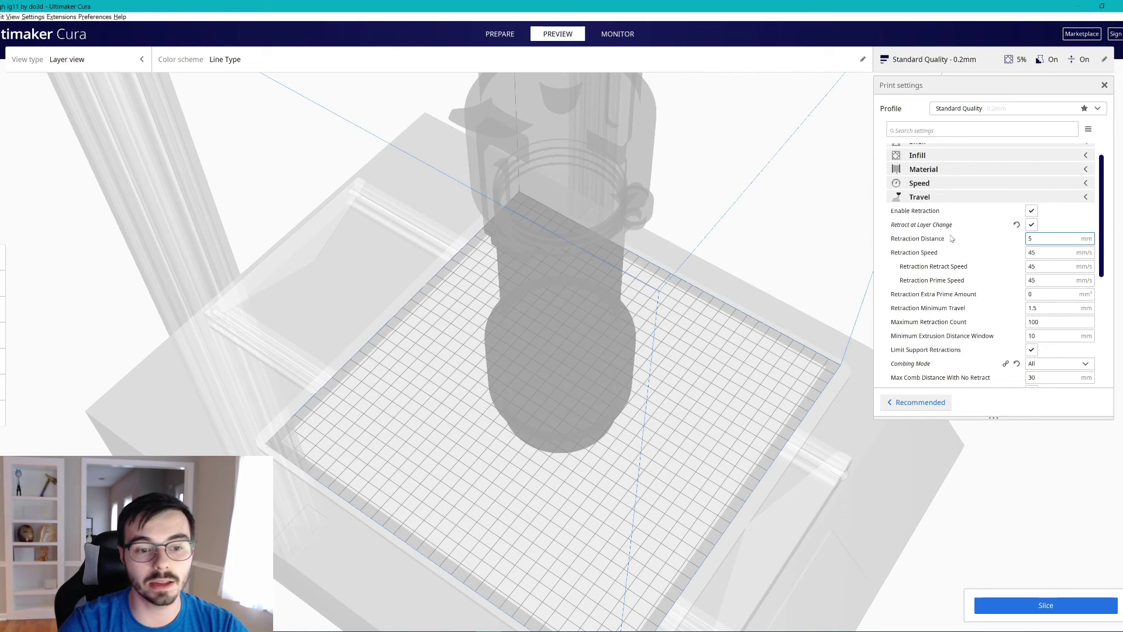
{"action": "mouse_move", "coordinate": [952, 238]}
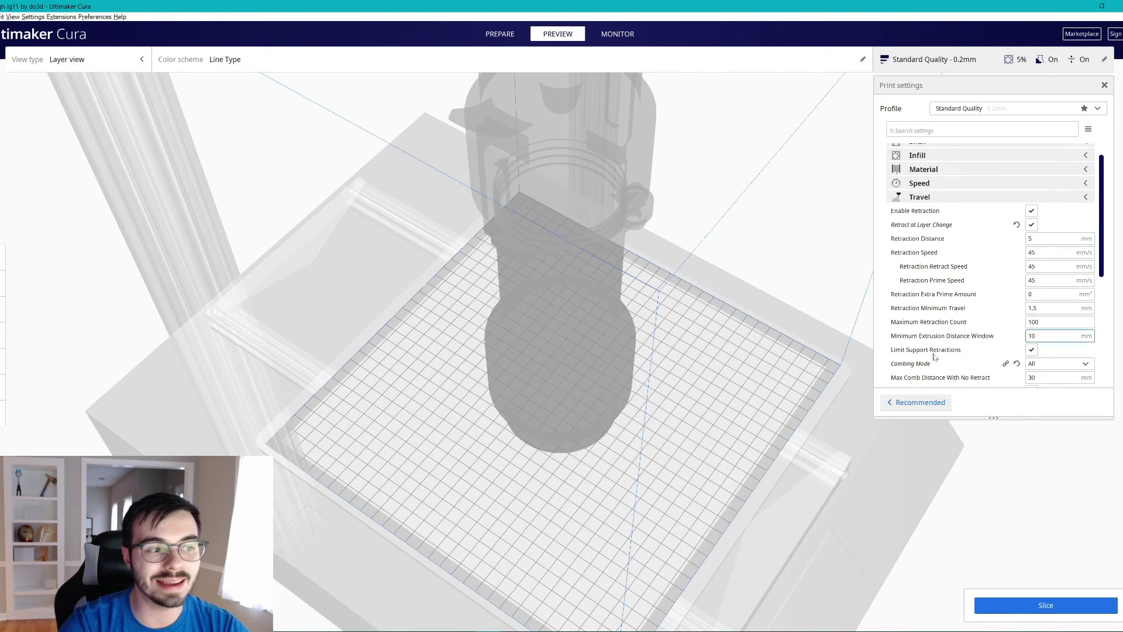
{"action": "mouse_move", "coordinate": [1051, 316]}
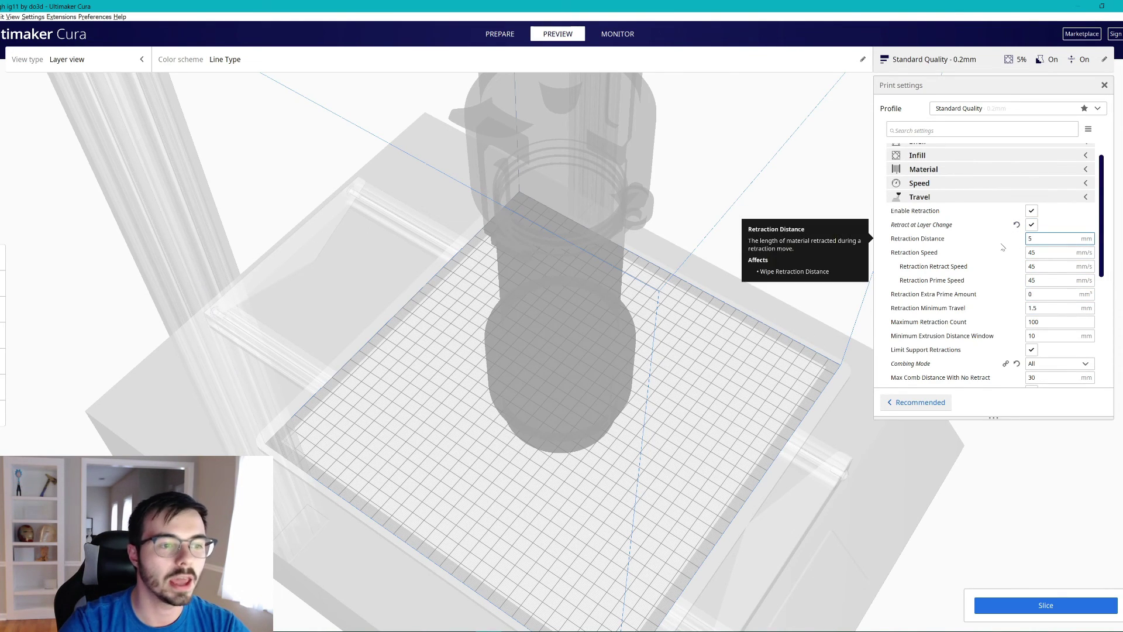
{"action": "scroll", "coordinate": [996, 319], "scroll_direction": "down", "scroll_amount": 1}
{"action": "scroll", "coordinate": [1056, 334], "scroll_direction": "down", "scroll_amount": 1}
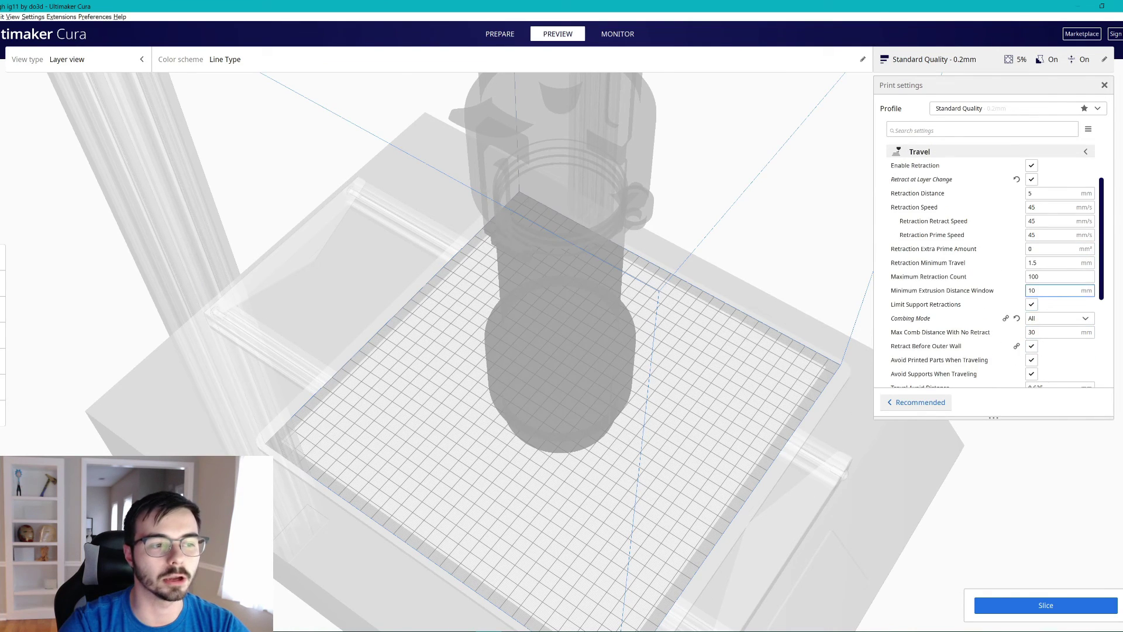
Step: Keep Combing Mode on All, disable Limit Support Retractions, and review the 0.2 mm Z hop
{"action": "left_click", "coordinate": [1057, 321]}
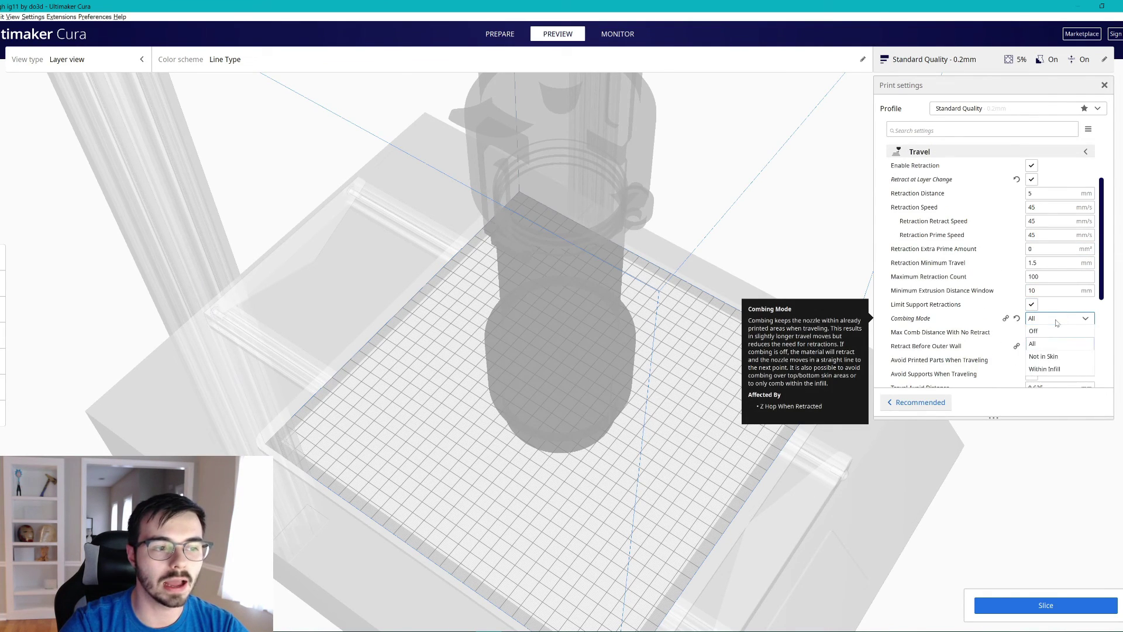
{"action": "left_click", "coordinate": [1057, 319]}
{"action": "left_click", "coordinate": [1059, 307]}
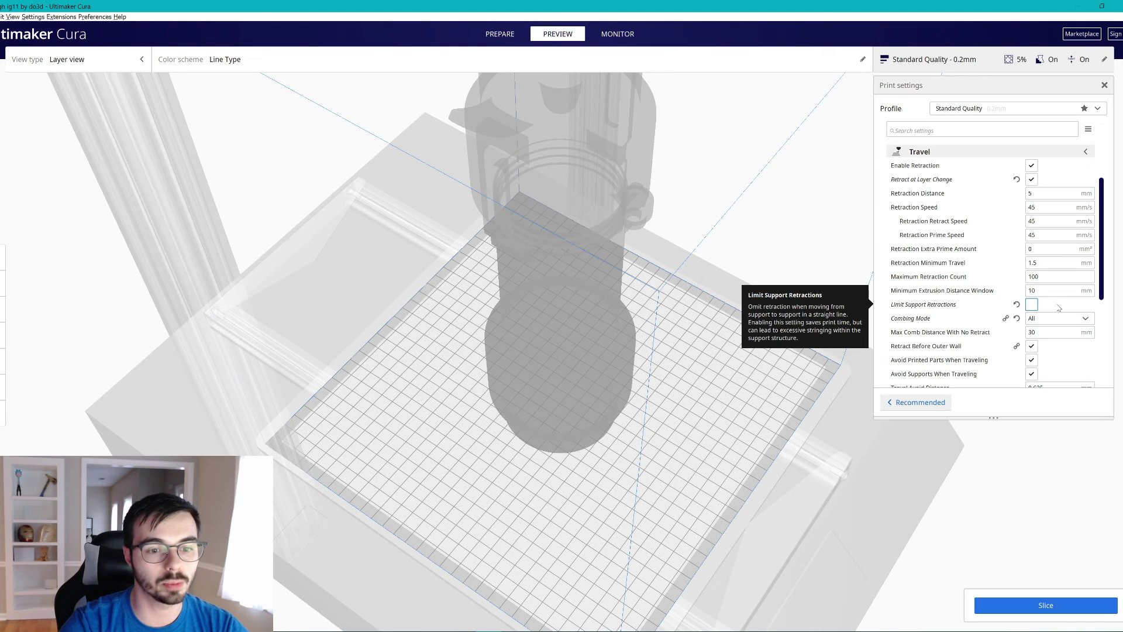
{"action": "mouse_move", "coordinate": [903, 321]}
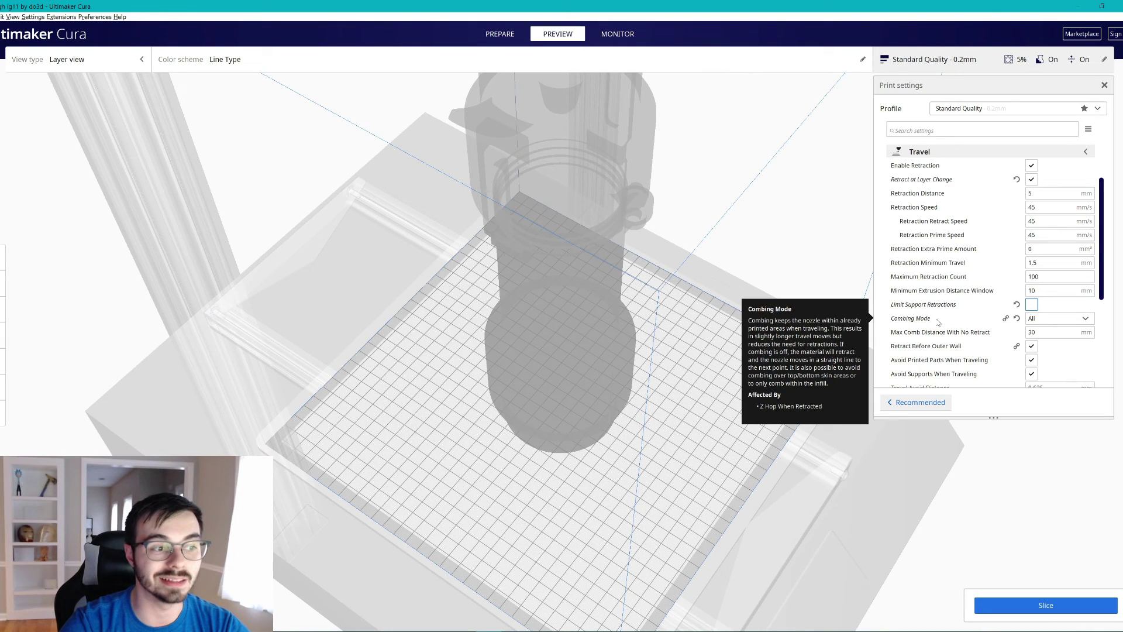
{"action": "scroll", "coordinate": [938, 323], "scroll_direction": "down", "scroll_amount": 3}
{"action": "scroll", "coordinate": [939, 322], "scroll_direction": "down", "scroll_amount": 3}
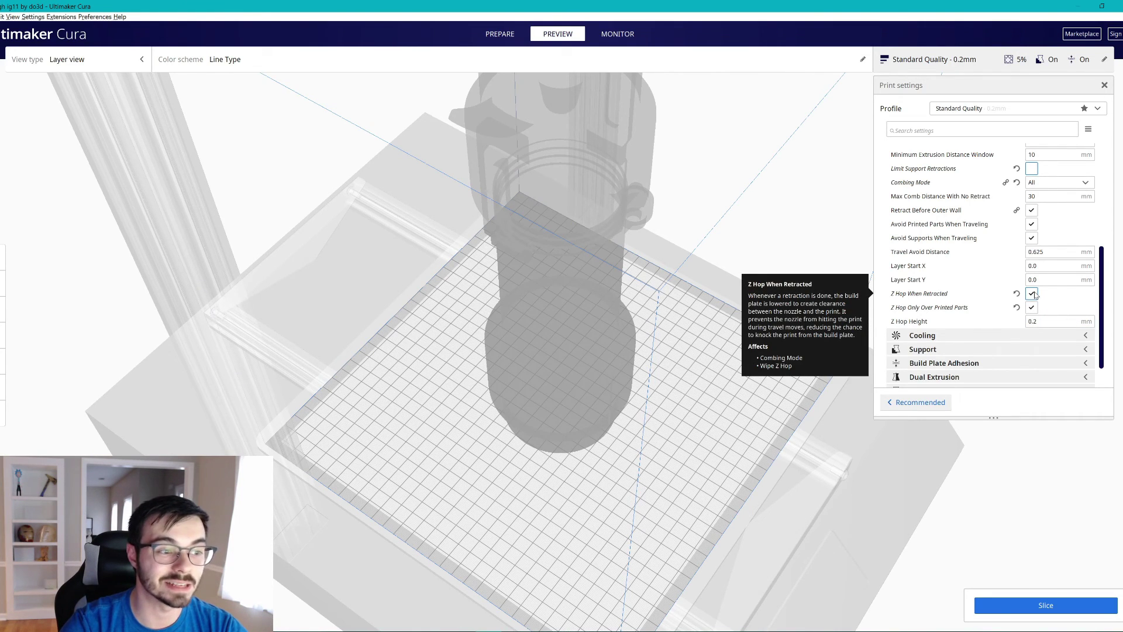
{"action": "scroll", "coordinate": [988, 246], "scroll_direction": "up", "scroll_amount": 10}
Step: Collapse Travel and Cooling and expand Support, showing support on with a 70° overhang angle
{"action": "left_click", "coordinate": [964, 200]}
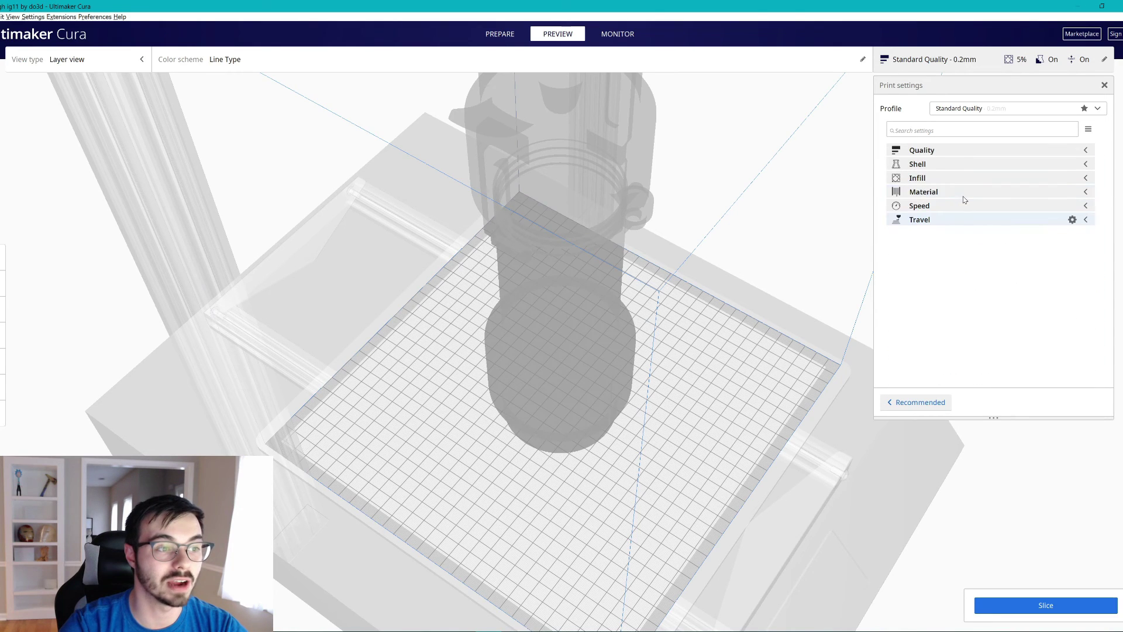
{"action": "left_click", "coordinate": [943, 237]}
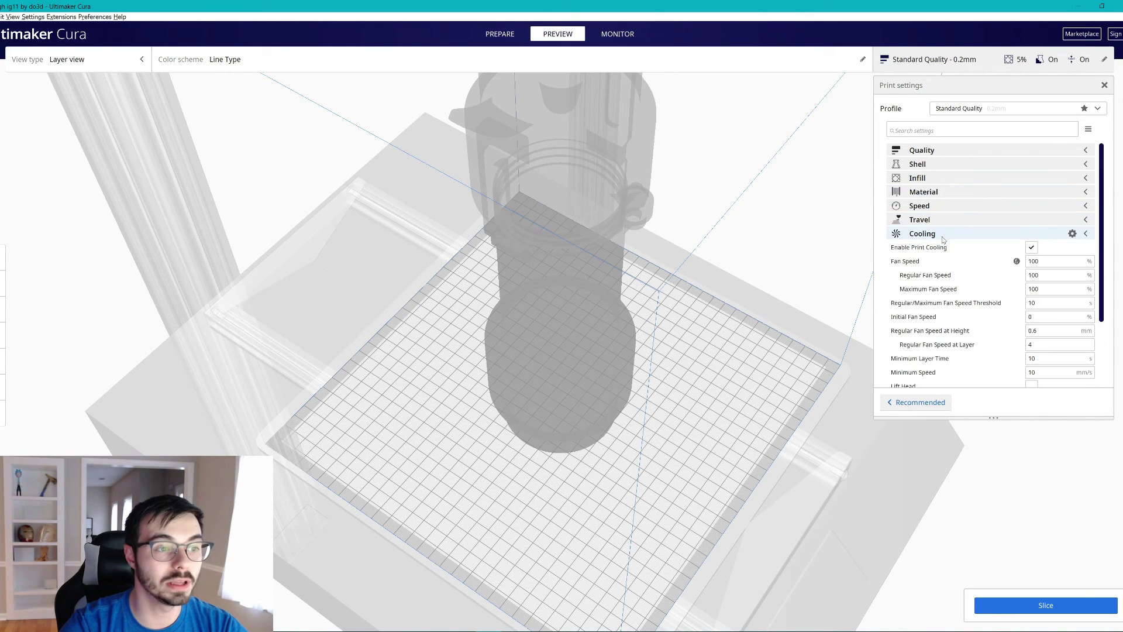
{"action": "left_click", "coordinate": [943, 236]}
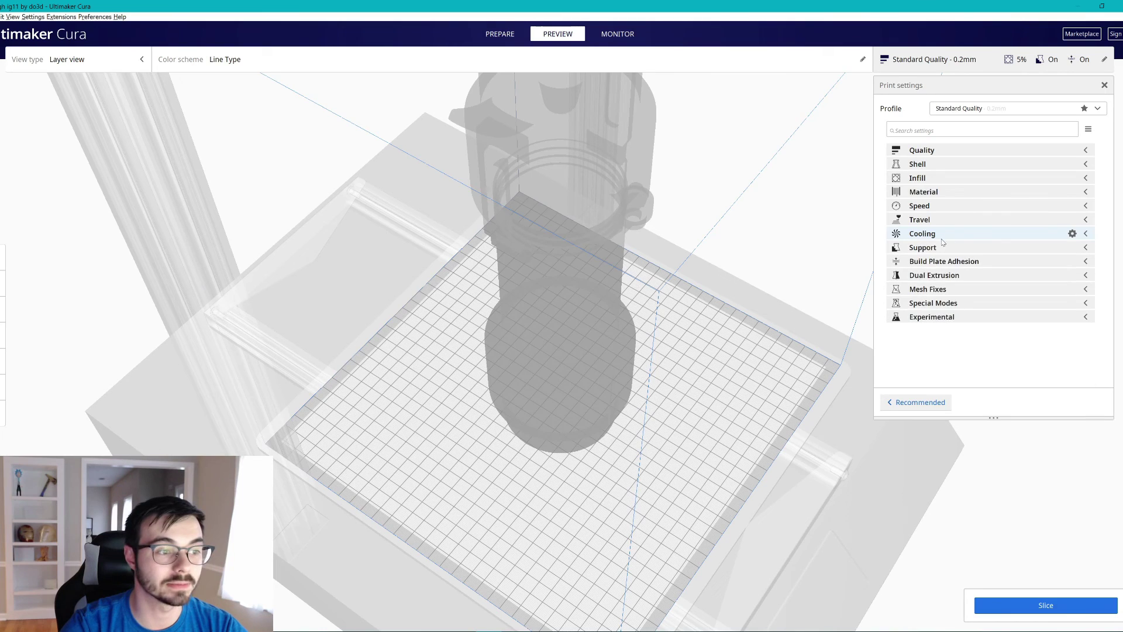
{"action": "left_click", "coordinate": [942, 248]}
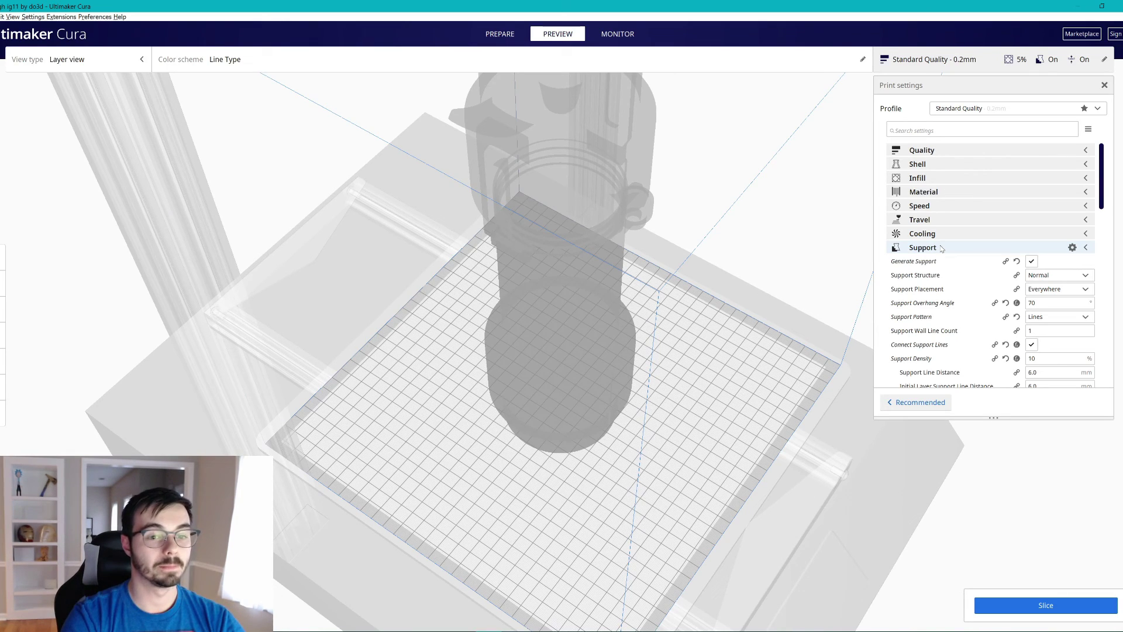
Step: Switch to the Prepare stage and orbit and zoom around the yellow model on the CR-10S Pro plate
{"action": "left_click", "coordinate": [490, 35]}
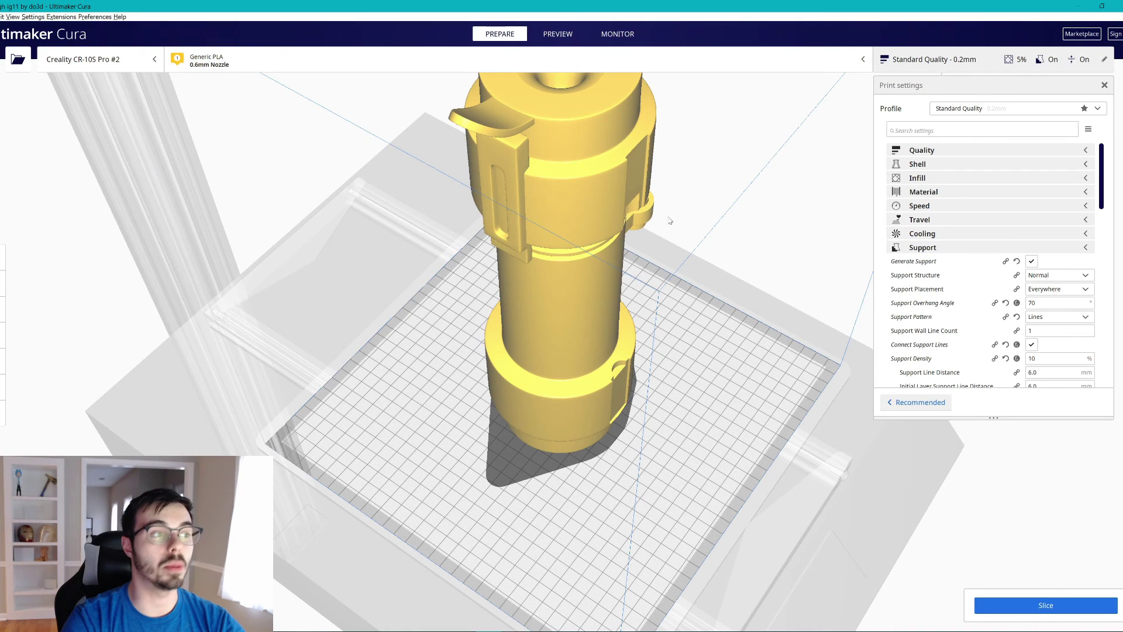
{"action": "right_click_drag", "start_coordinate": [673, 222], "coordinate": [517, 226]}
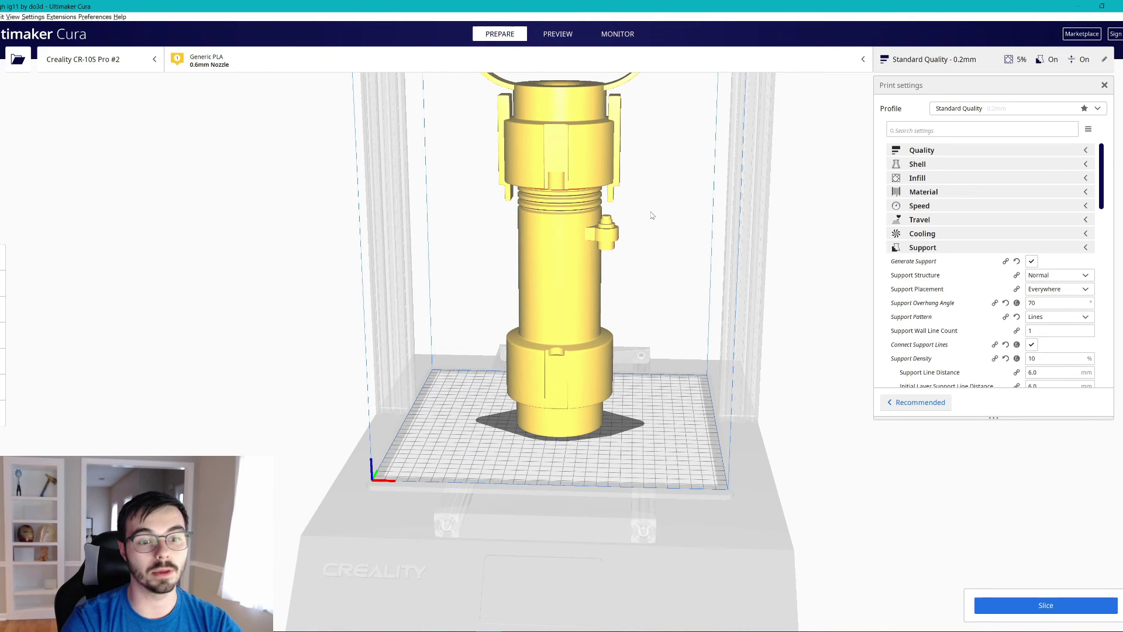
{"action": "scroll", "coordinate": [693, 226], "scroll_direction": "down", "scroll_amount": 3}
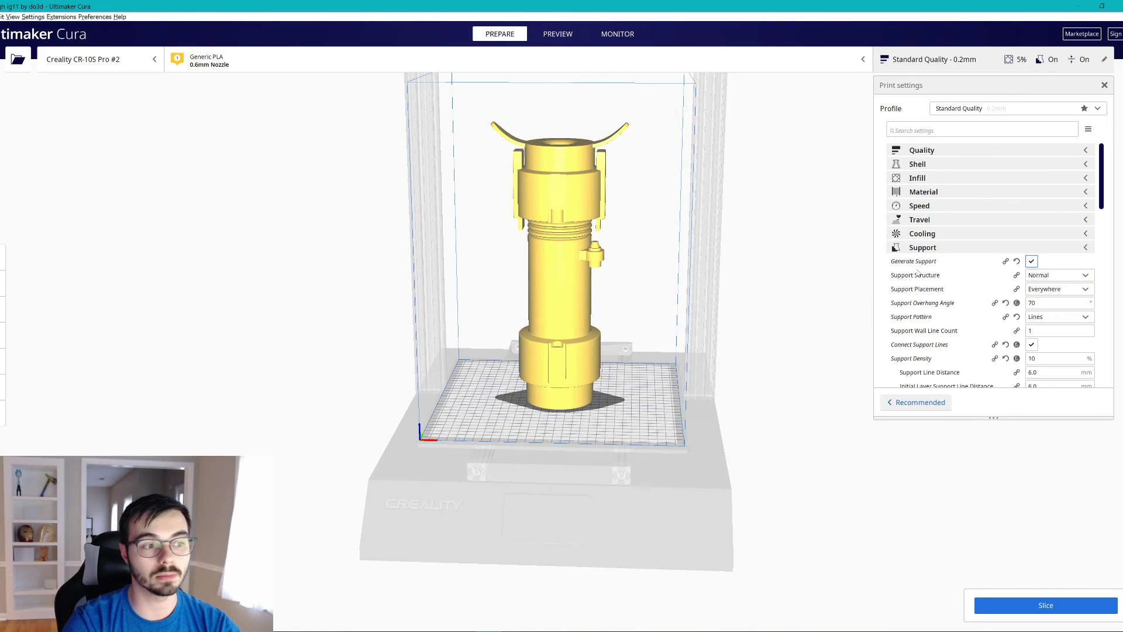
{"action": "left_click", "coordinate": [579, 185]}
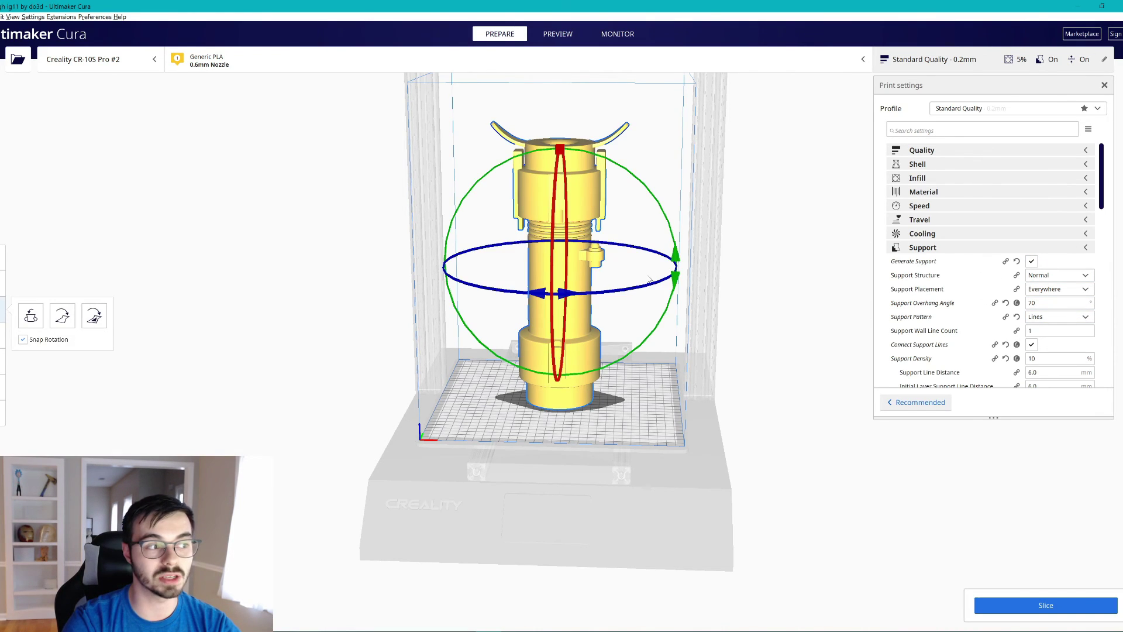
{"action": "left_click", "coordinate": [762, 258]}
{"action": "scroll", "coordinate": [594, 181], "scroll_direction": "down", "scroll_amount": 6}
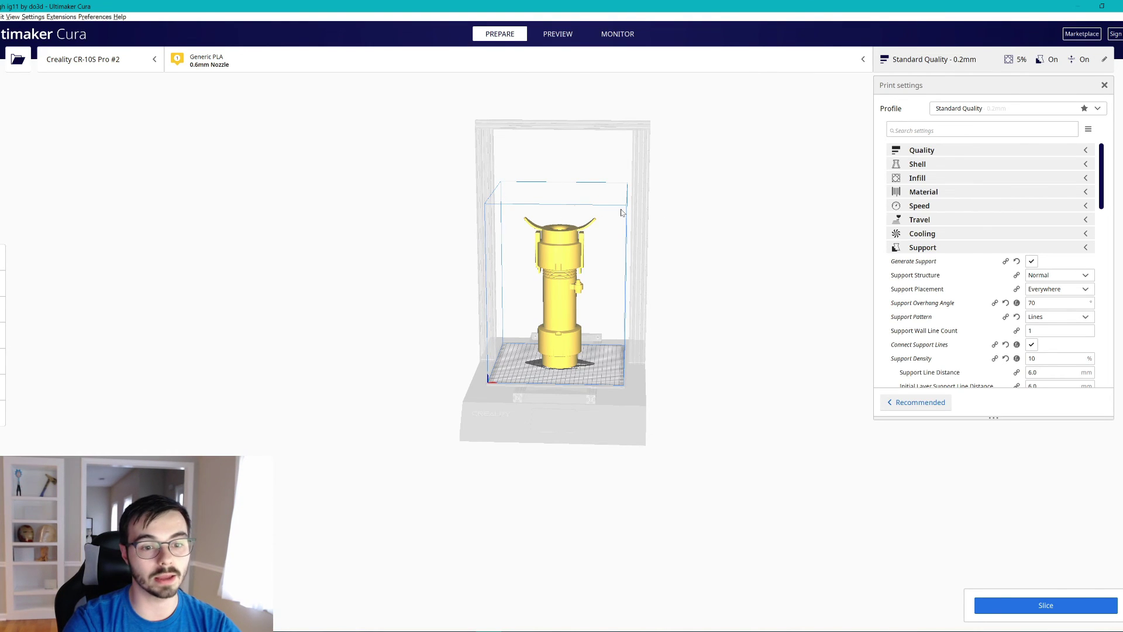
{"action": "scroll", "coordinate": [585, 237], "scroll_direction": "up", "scroll_amount": 3}
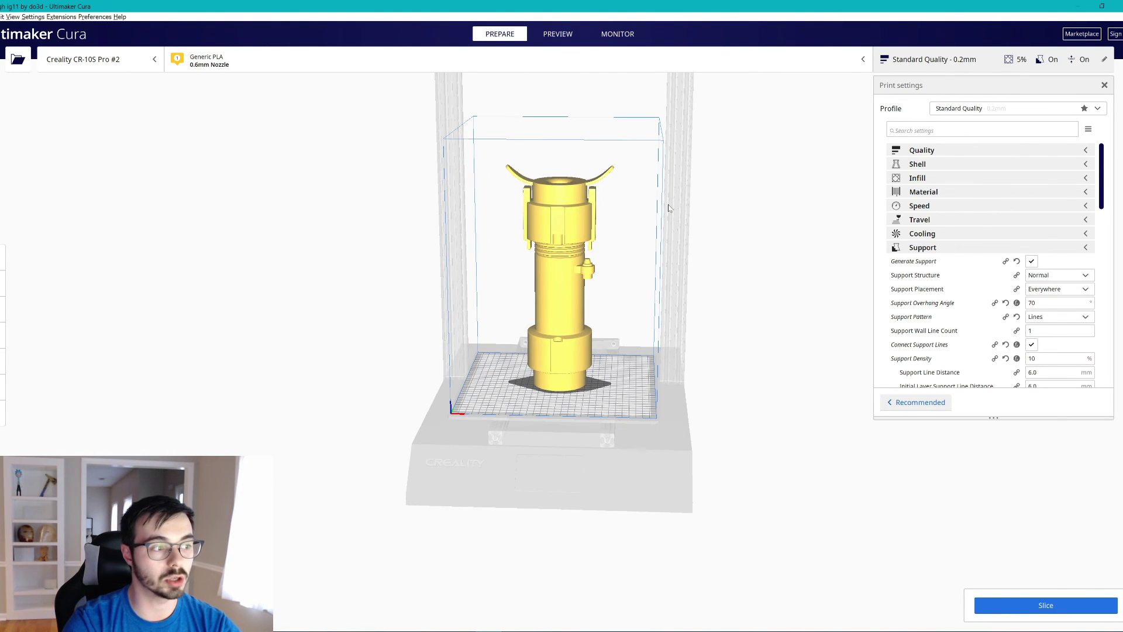
{"action": "right_click_drag", "start_coordinate": [644, 215], "coordinate": [691, 239]}
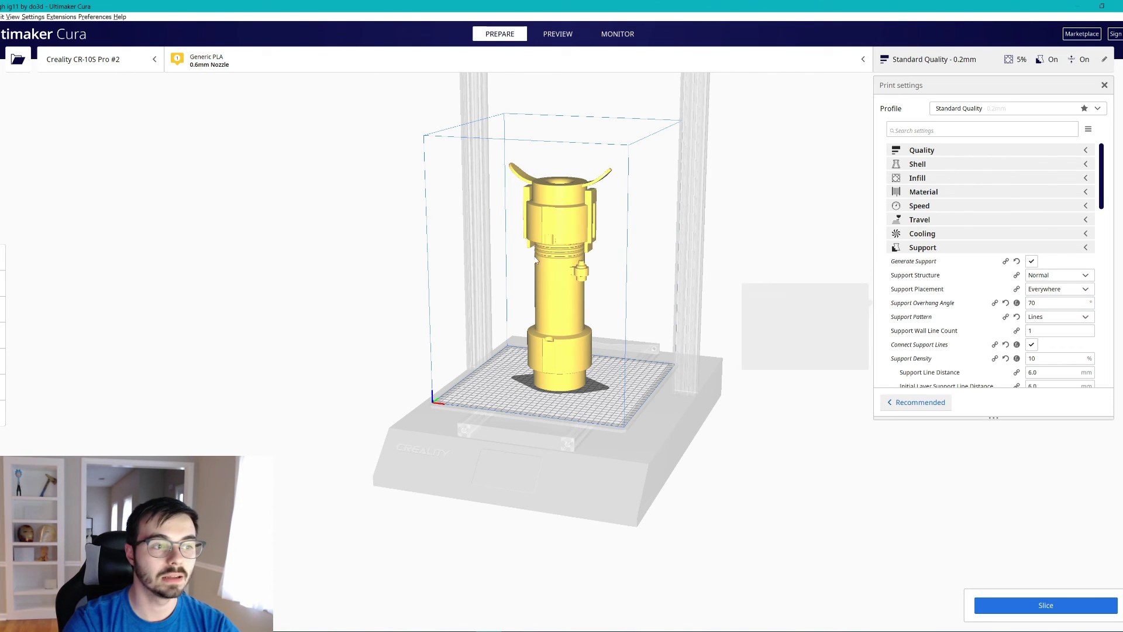
{"action": "right_click_drag", "start_coordinate": [759, 306], "coordinate": [530, 312]}
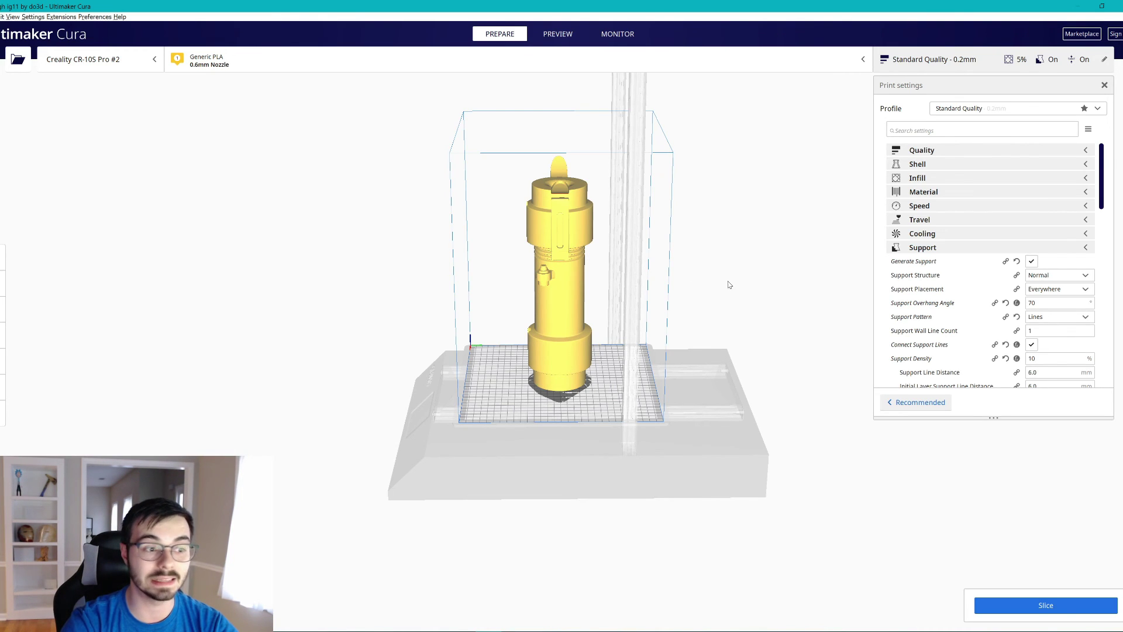
{"action": "left_click", "coordinate": [1053, 303]}
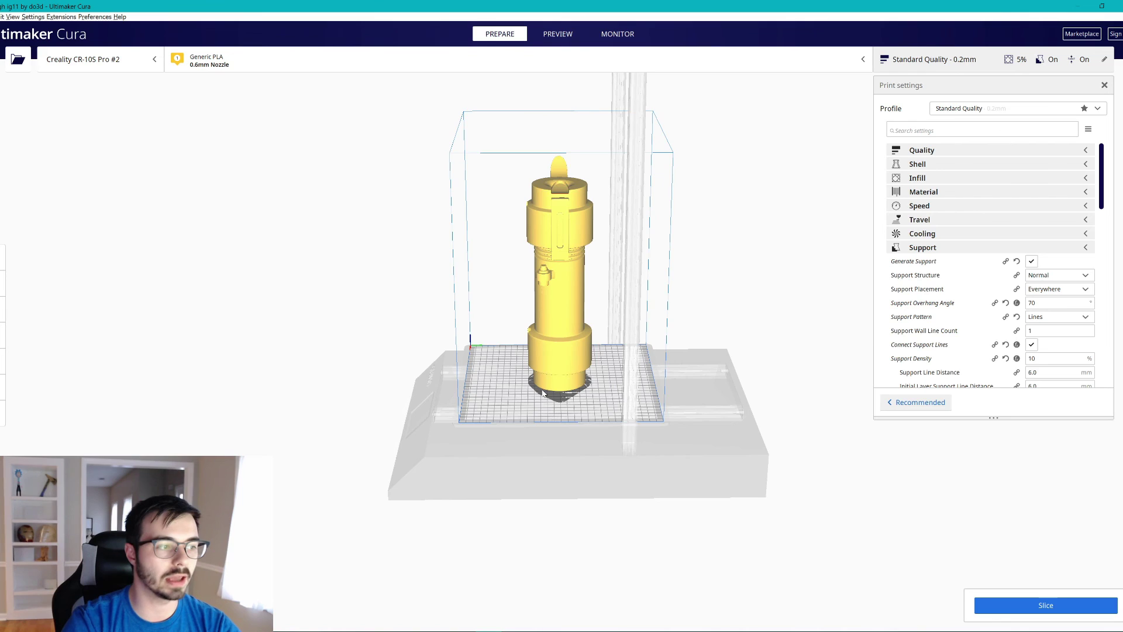
{"action": "right_click_drag", "start_coordinate": [562, 410], "coordinate": [543, 381]}
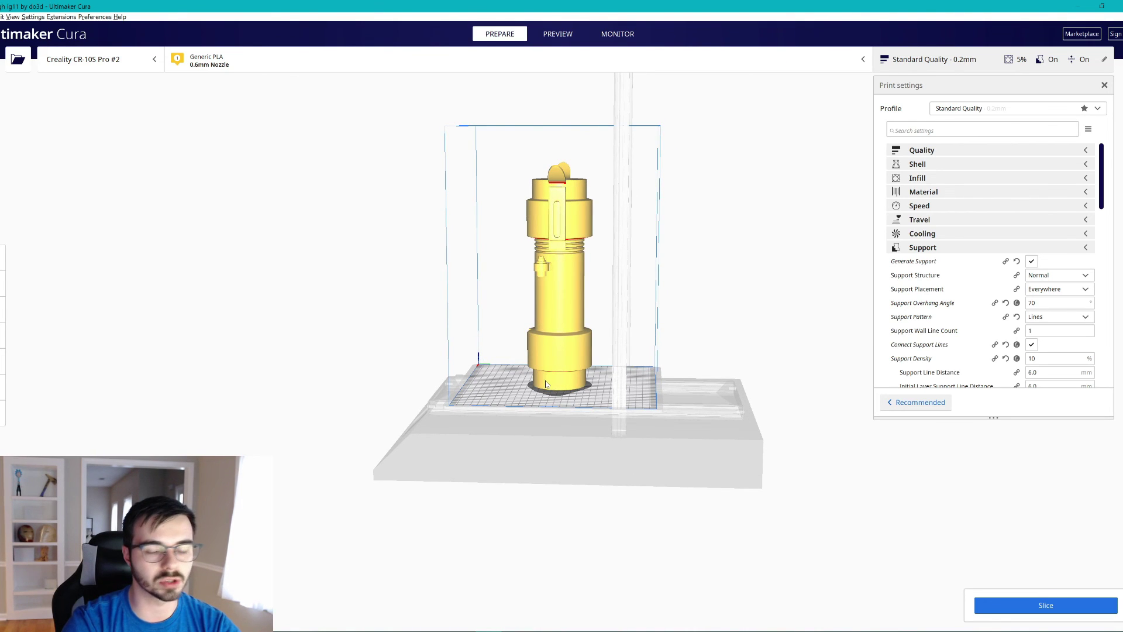
{"action": "mouse_move", "coordinate": [653, 393]}
{"action": "right_mouse_down"}
{"action": "mouse_move", "coordinate": [531, 381]}
{"action": "mouse_move", "coordinate": [661, 402]}
{"action": "right_mouse_up"}
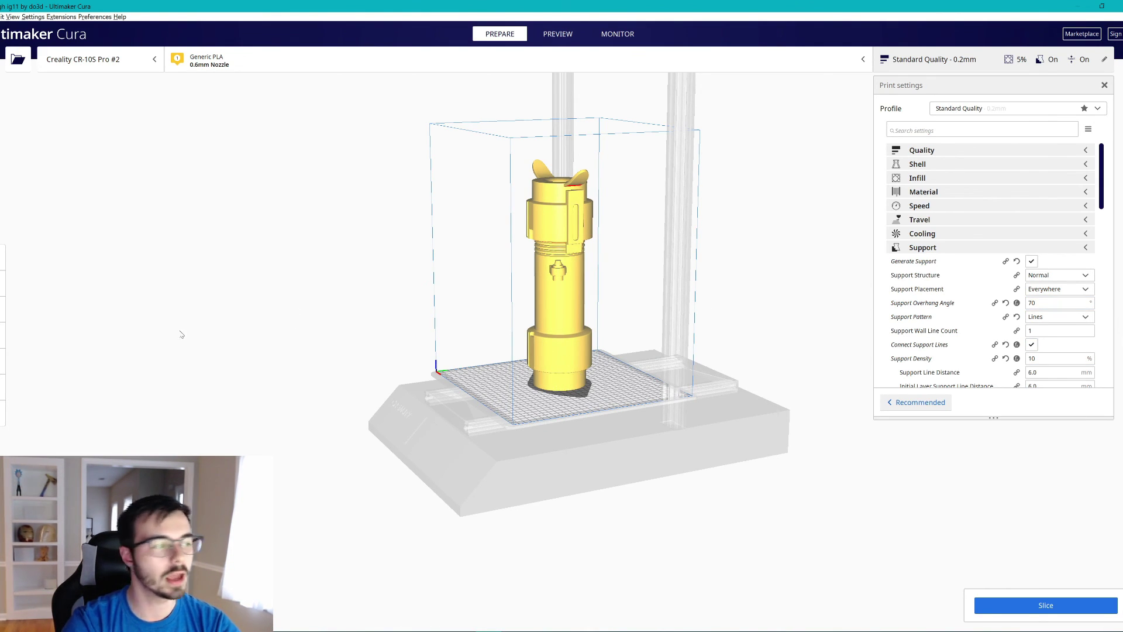
{"action": "left_click", "coordinate": [542, 289]}
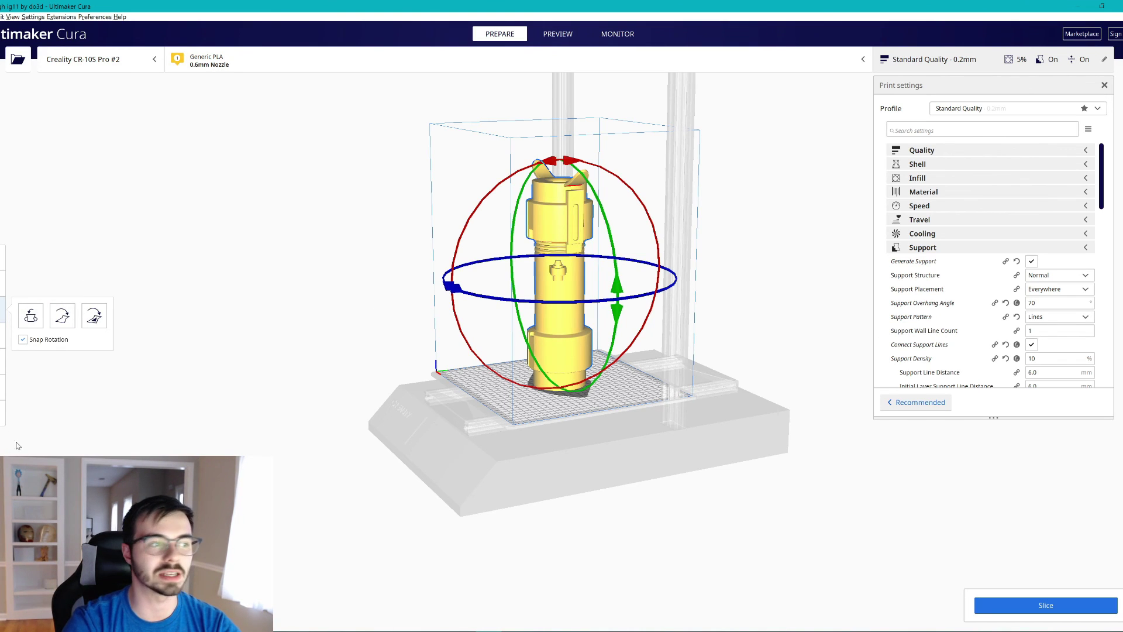
Step: Put away the rotation controls and clear the part selection
{"action": "left_click", "coordinate": [5, 387]}
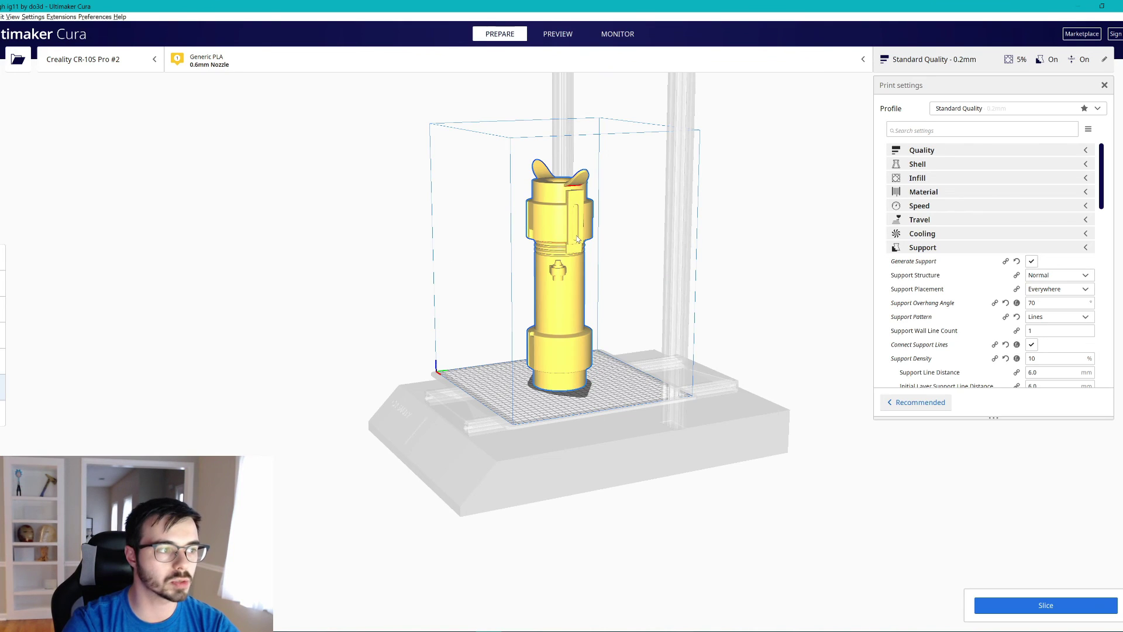
{"action": "scroll", "coordinate": [611, 246], "scroll_direction": "up", "scroll_amount": 6}
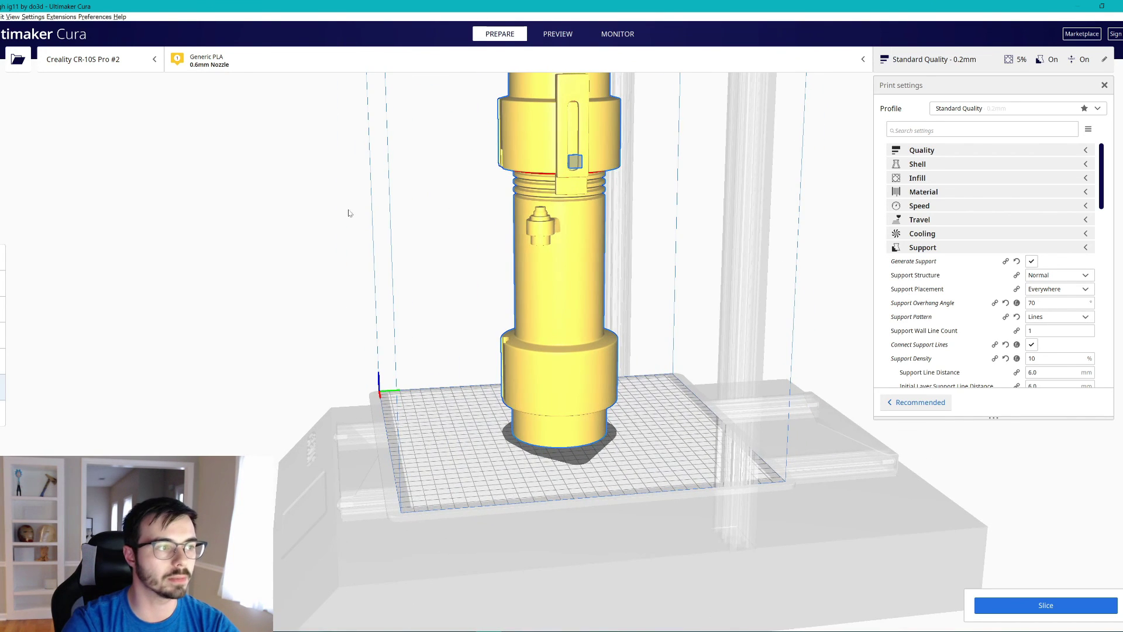
{"action": "left_click", "coordinate": [578, 167]}
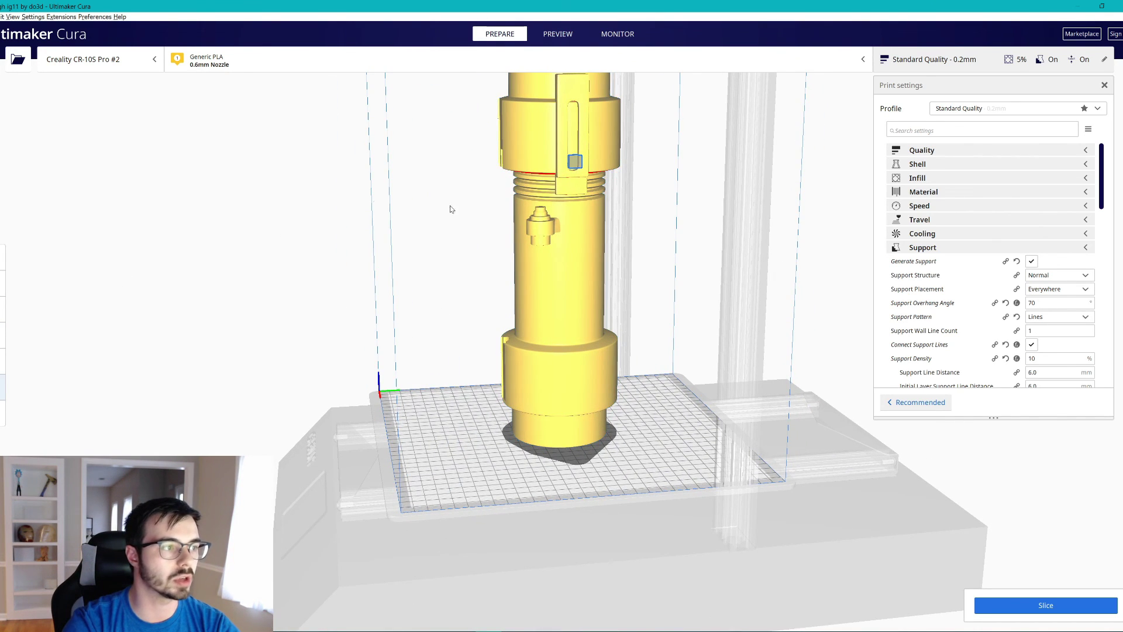
Step: Scale the small 10 mm cube along Y to about 0.2 mm (2.05%)
{"action": "left_click", "coordinate": [3, 258]}
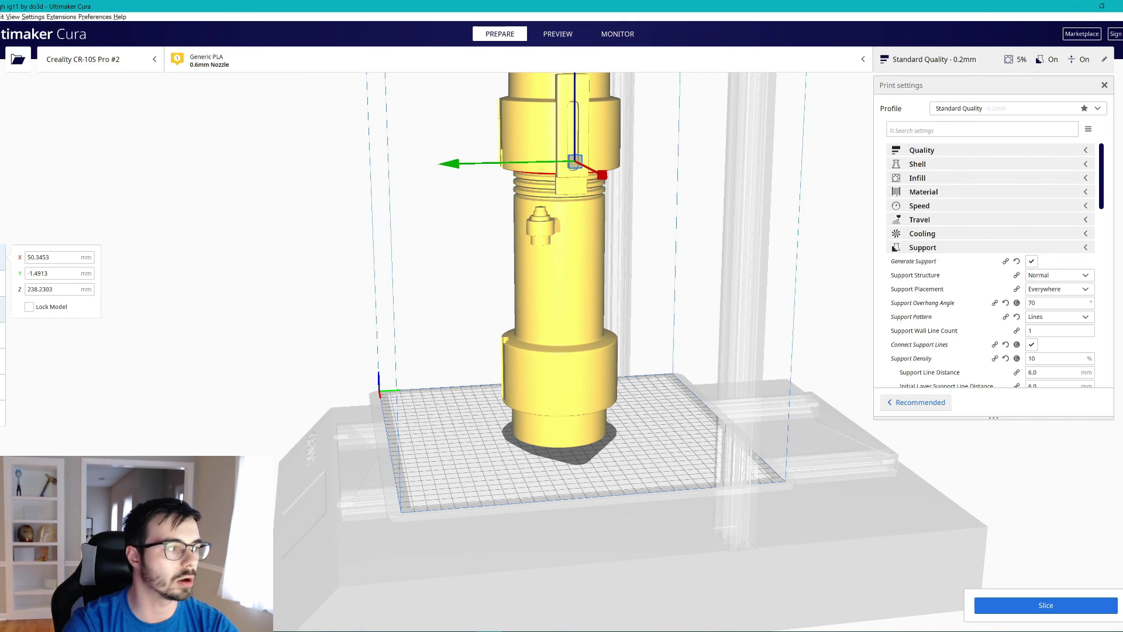
{"action": "left_click", "coordinate": [3, 282]}
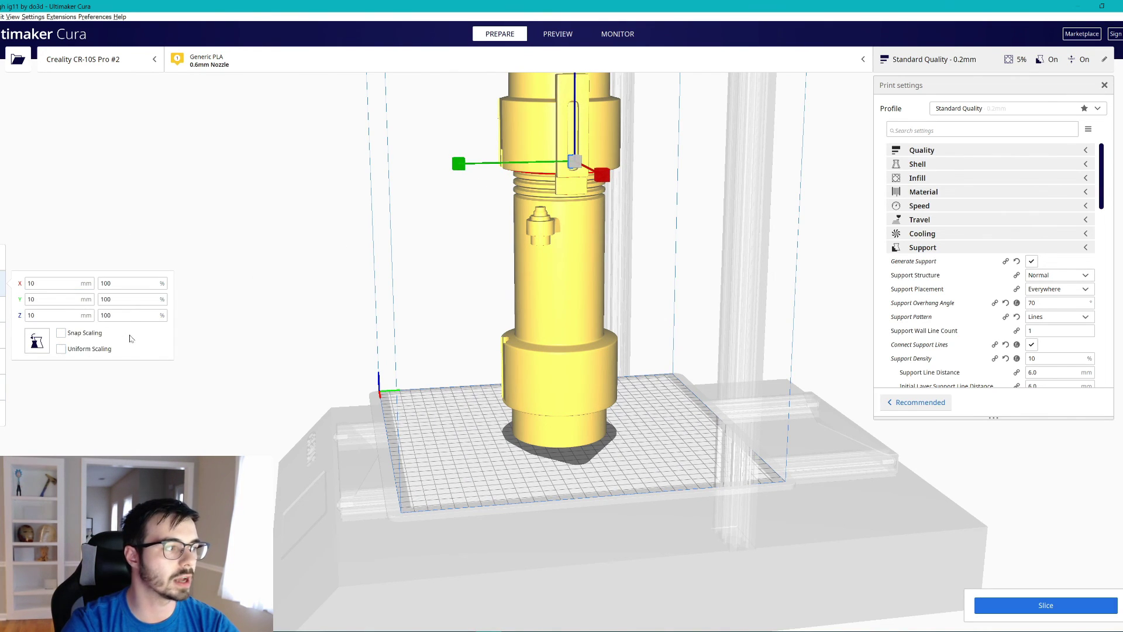
{"action": "left_click_drag", "start_coordinate": [565, 162], "coordinate": [653, 199]}
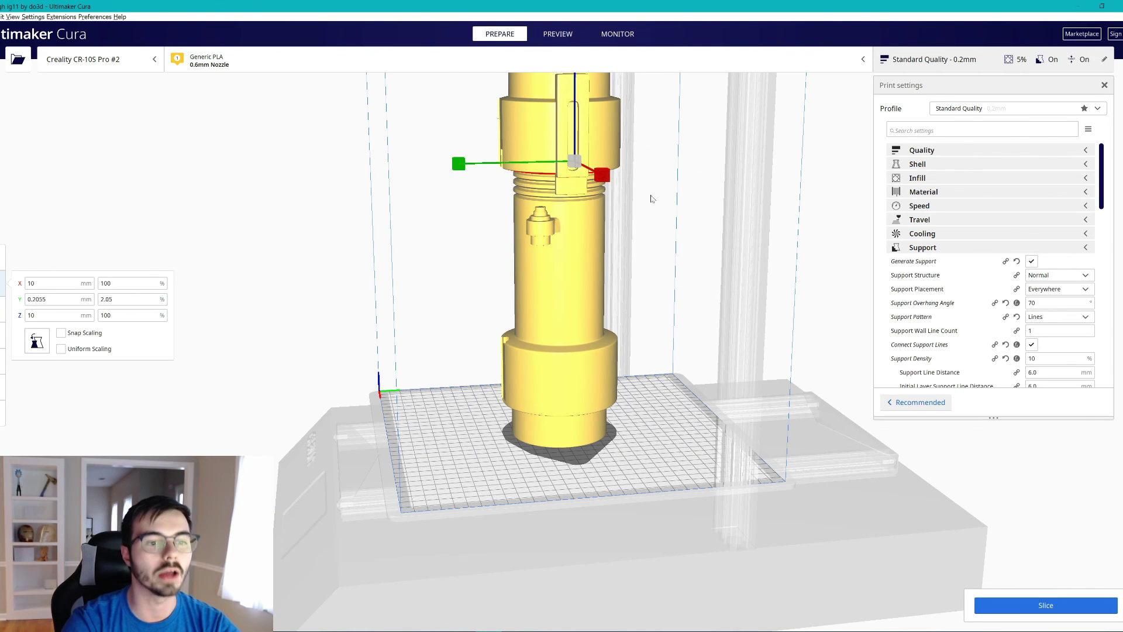
{"action": "left_click", "coordinate": [639, 189]}
{"action": "right_click_drag", "start_coordinate": [638, 190], "coordinate": [632, 222]}
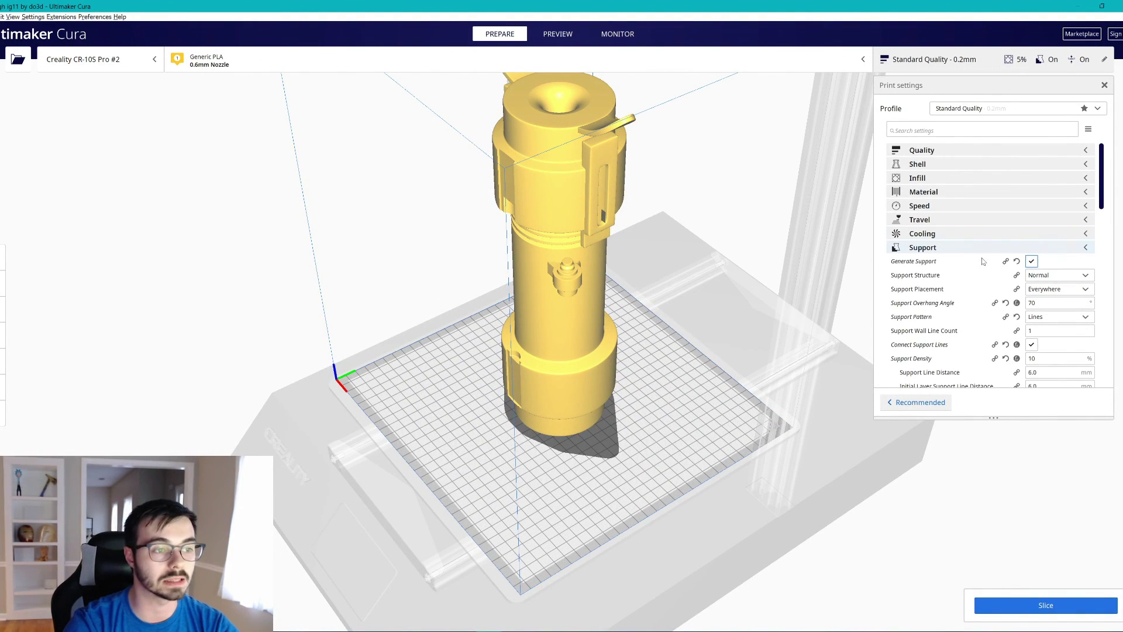
Step: Change Support Density from 10% to 5%, widening support line distance to 12.0 mm
{"action": "left_click", "coordinate": [1051, 303]}
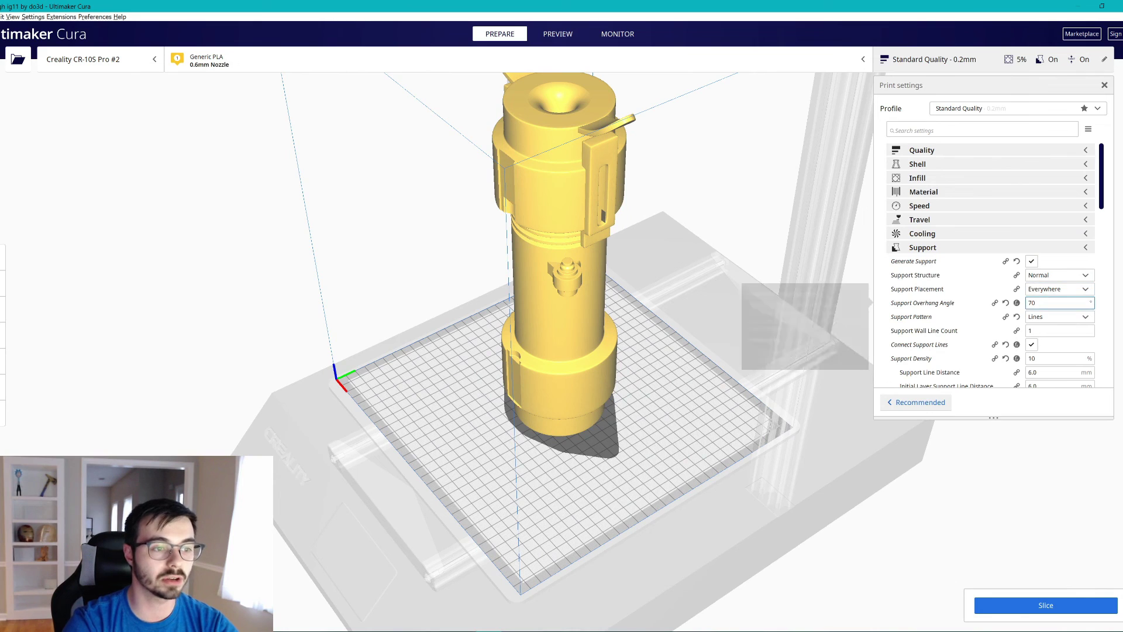
{"action": "scroll", "coordinate": [1066, 298], "scroll_direction": "down", "scroll_amount": 5}
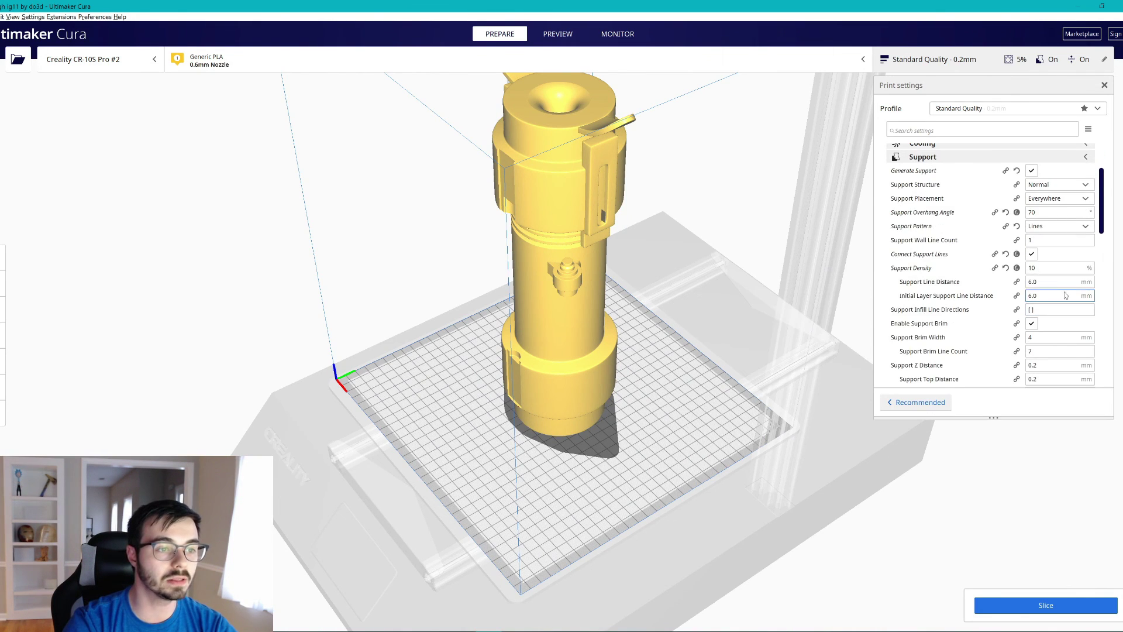
{"action": "double_click", "coordinate": [1033, 267]}
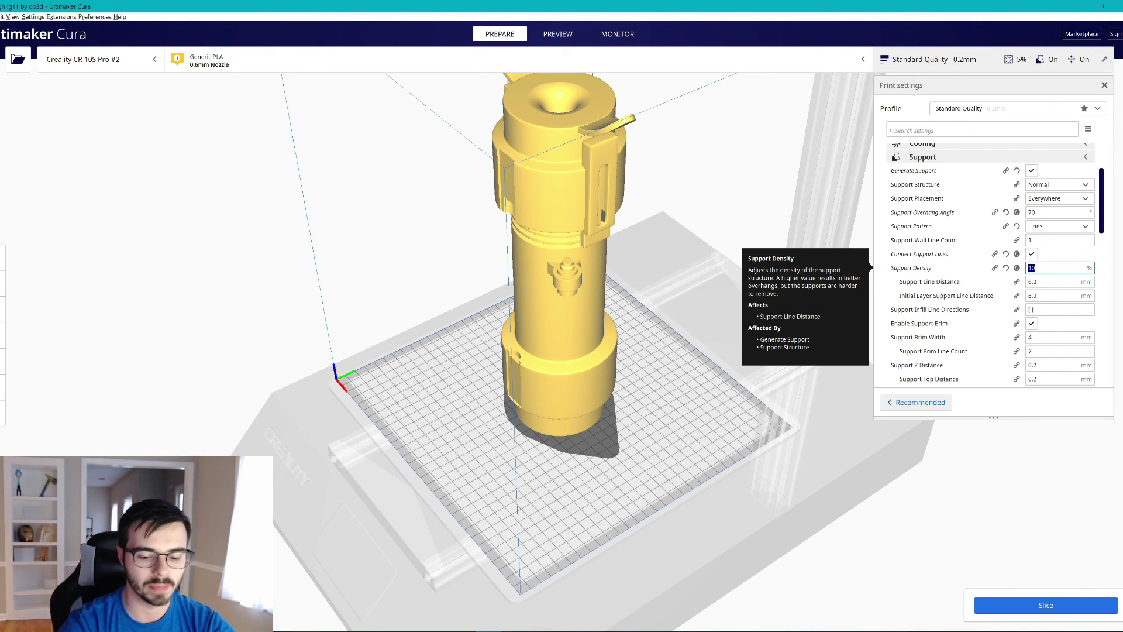
{"action": "type", "text": "0"}
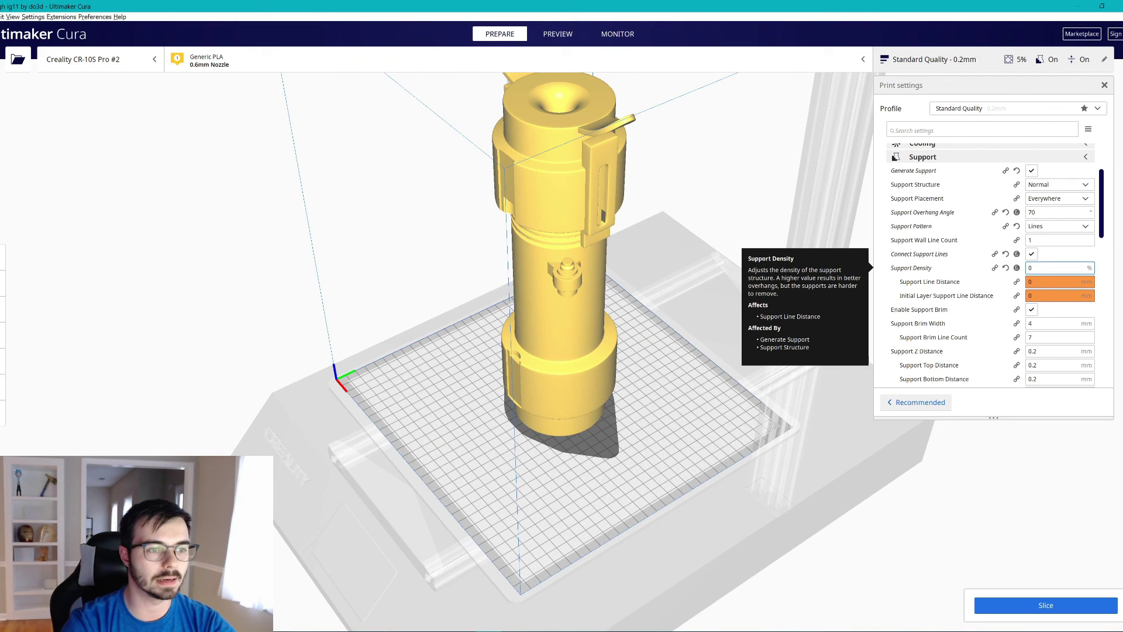
{"action": "double_click", "coordinate": [1030, 268]}
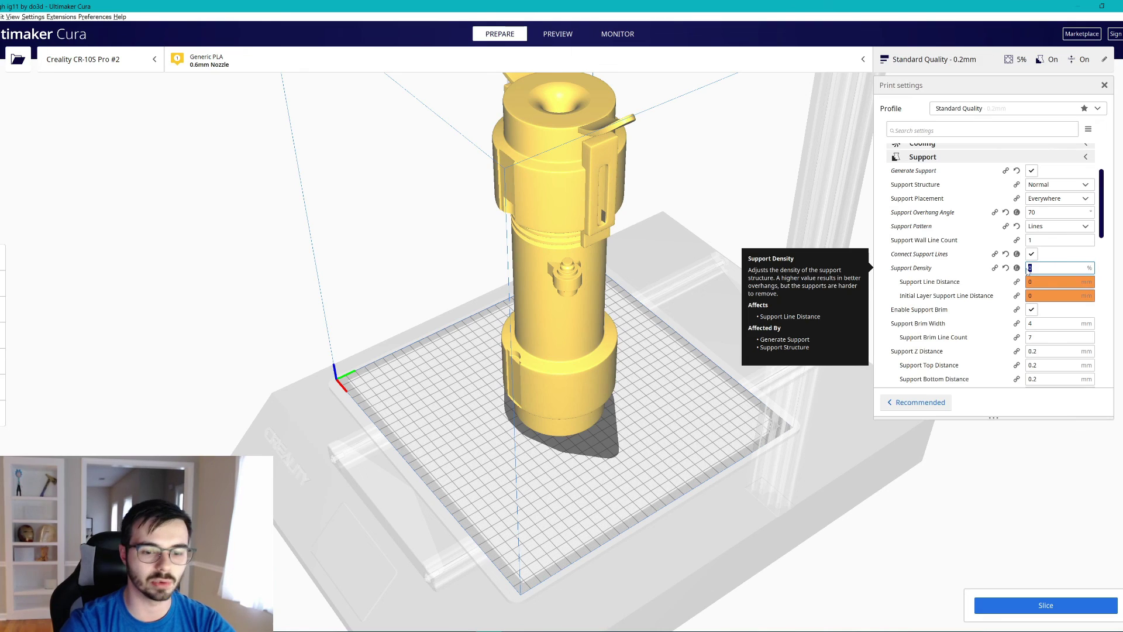
{"action": "type", "text": "5"}
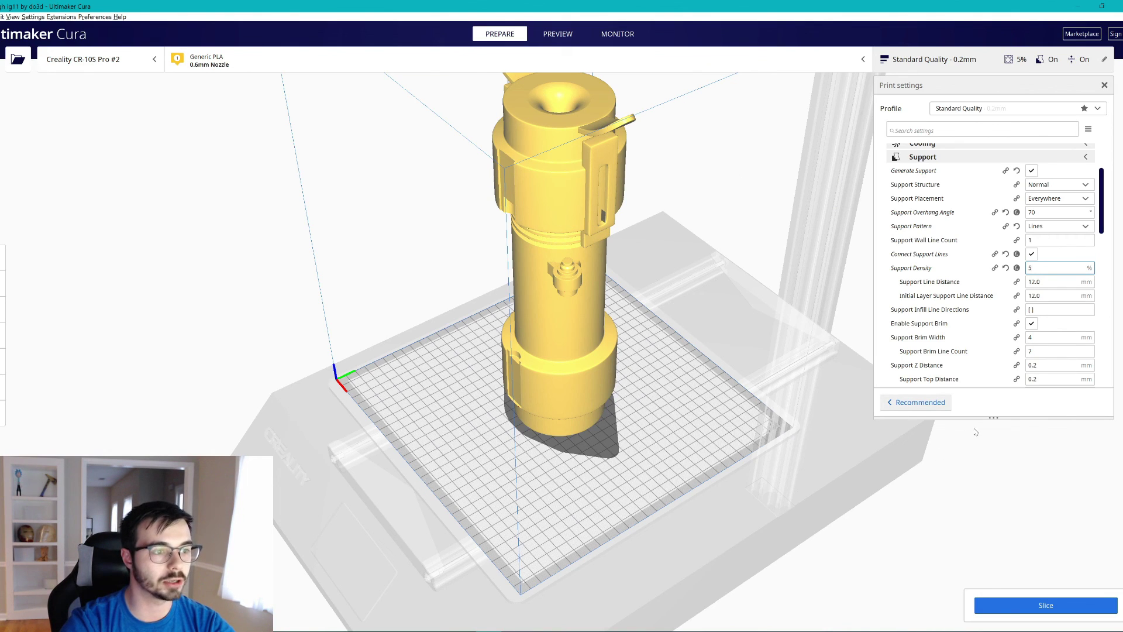
Step: Slice the part, getting an estimate of 1 day 9 hours 7 minutes and 453 g
{"action": "left_click", "coordinate": [1062, 606]}
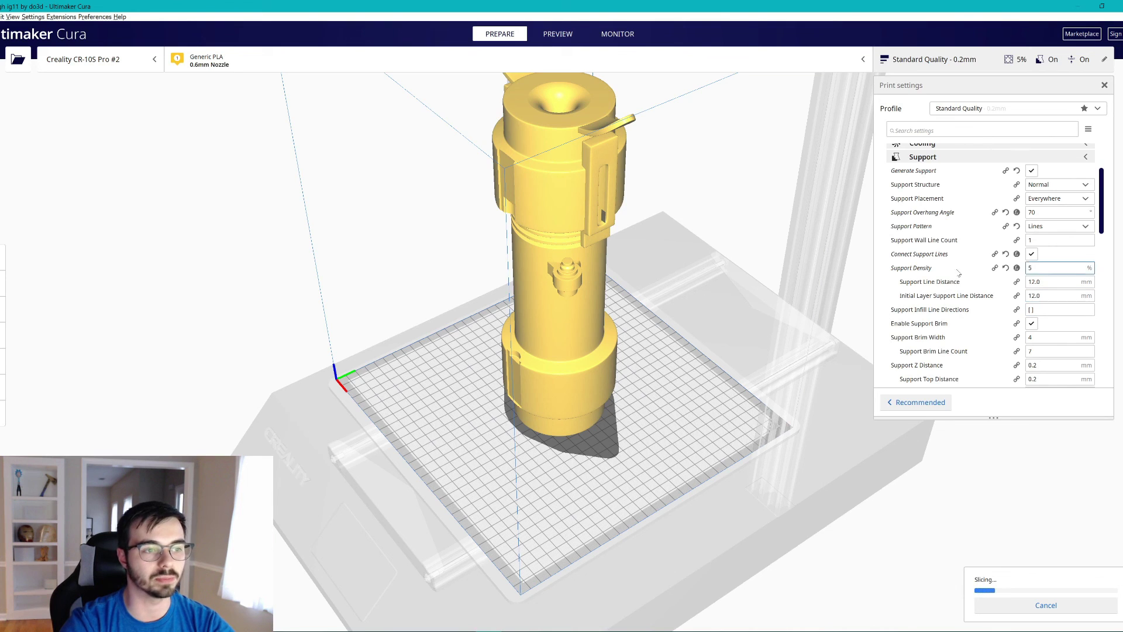
{"action": "mouse_move", "coordinate": [968, 311]}
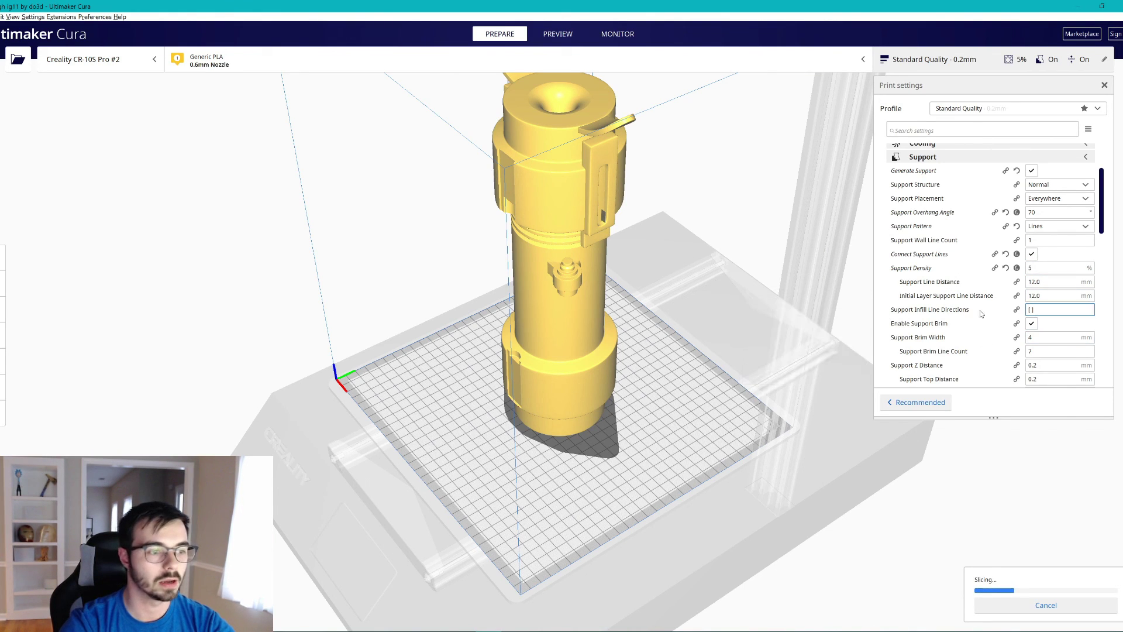
{"action": "scroll", "coordinate": [990, 308], "scroll_direction": "down", "scroll_amount": 3}
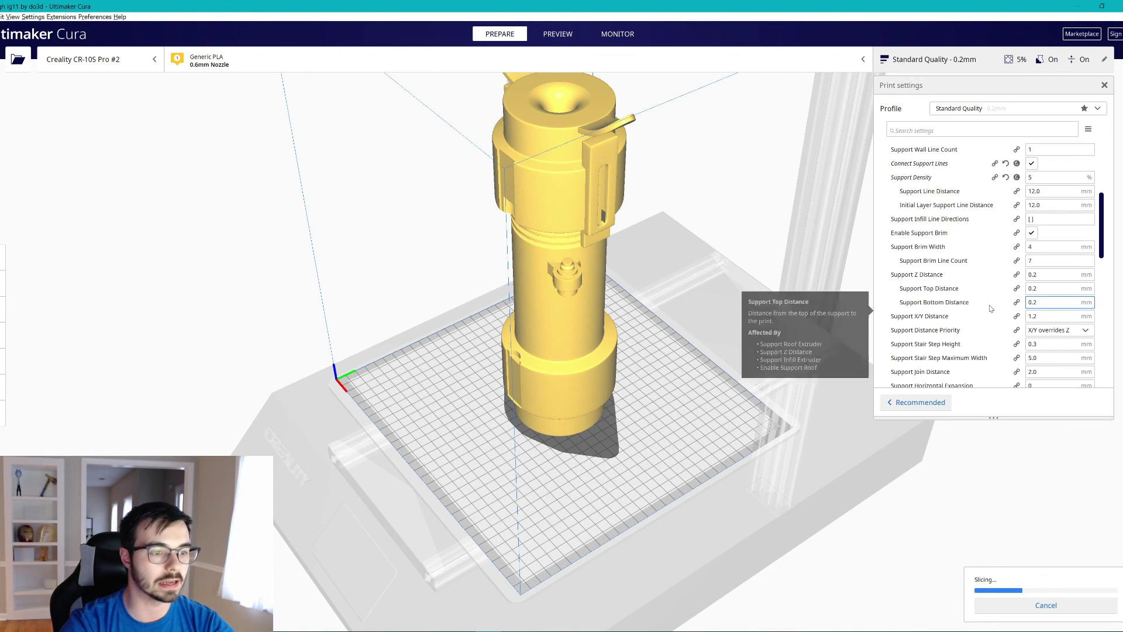
{"action": "scroll", "coordinate": [991, 307], "scroll_direction": "down", "scroll_amount": 6}
{"action": "scroll", "coordinate": [991, 305], "scroll_direction": "down", "scroll_amount": 9}
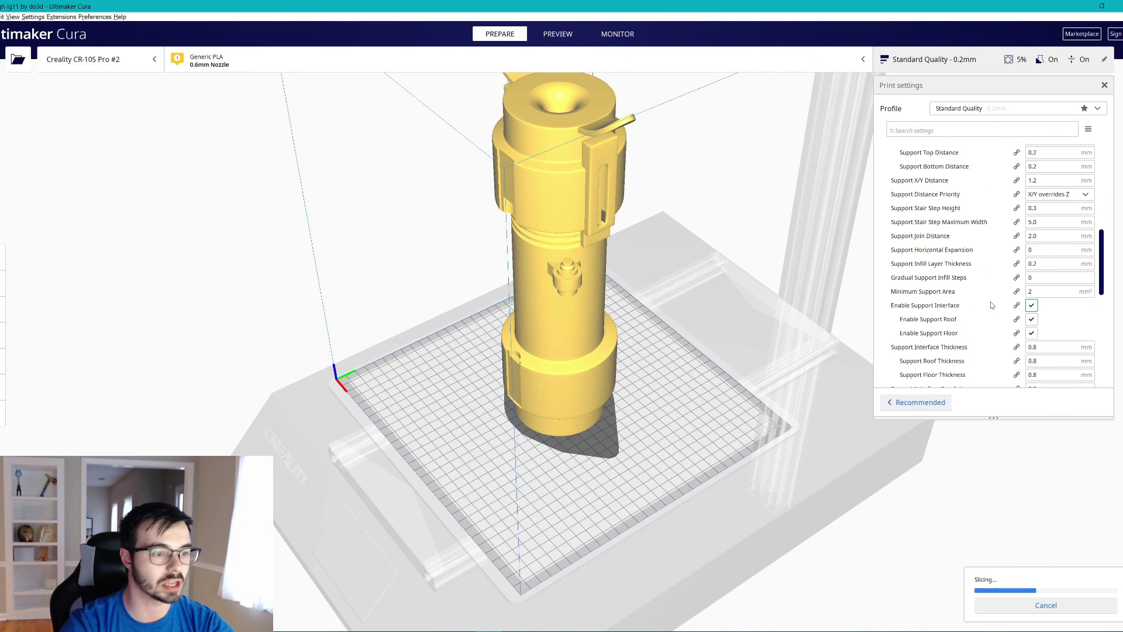
{"action": "scroll", "coordinate": [992, 305], "scroll_direction": "down", "scroll_amount": 8}
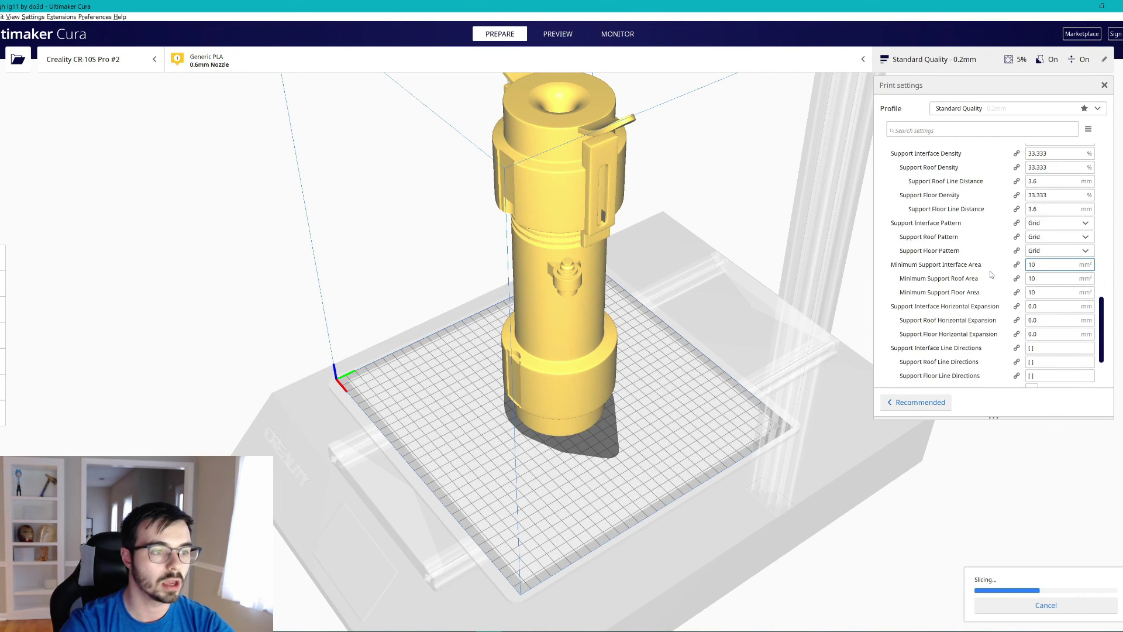
{"action": "scroll", "coordinate": [993, 276], "scroll_direction": "up", "scroll_amount": 8}
{"action": "scroll", "coordinate": [992, 276], "scroll_direction": "up", "scroll_amount": 20}
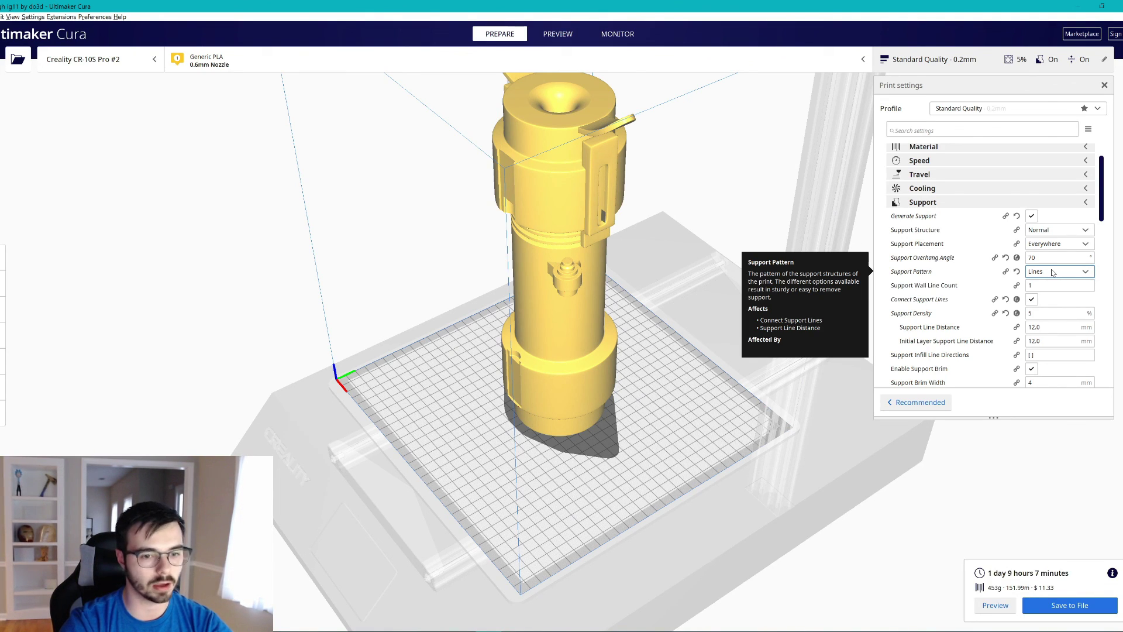
Step: Keep Lines as the support pattern and switch to the layer preview
{"action": "left_click", "coordinate": [1053, 273]}
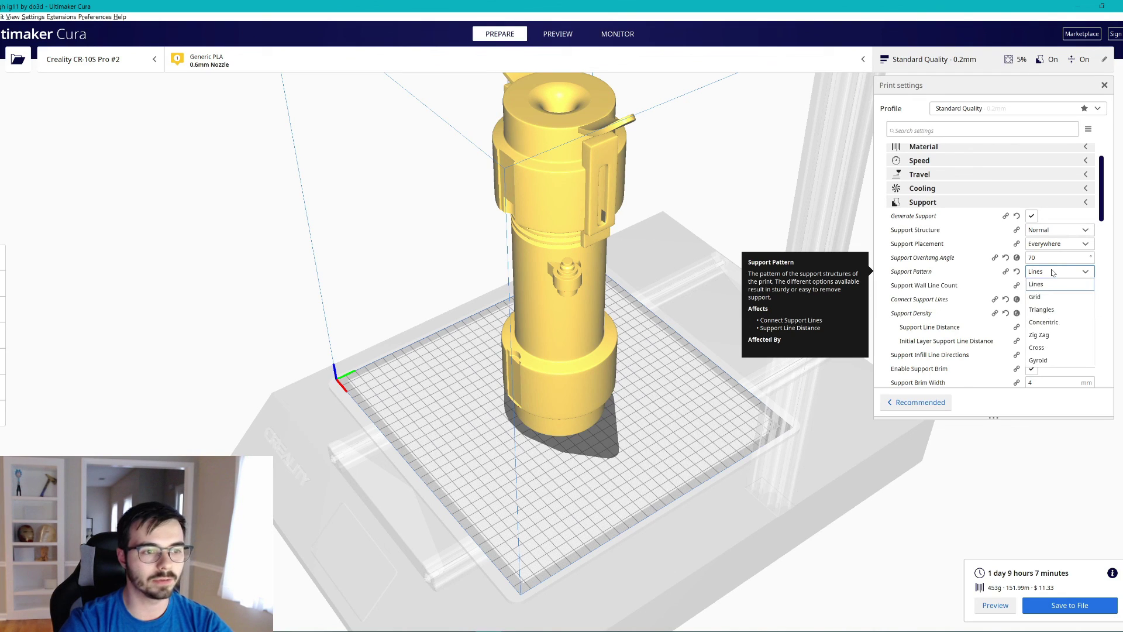
{"action": "left_click", "coordinate": [1053, 272]}
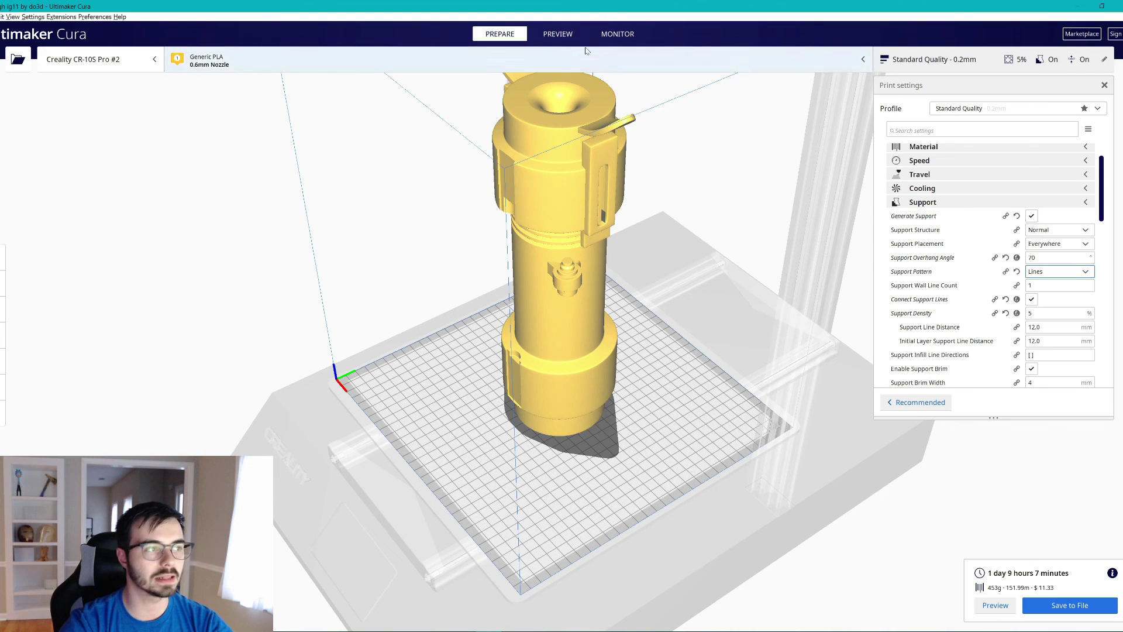
{"action": "left_click", "coordinate": [557, 34]}
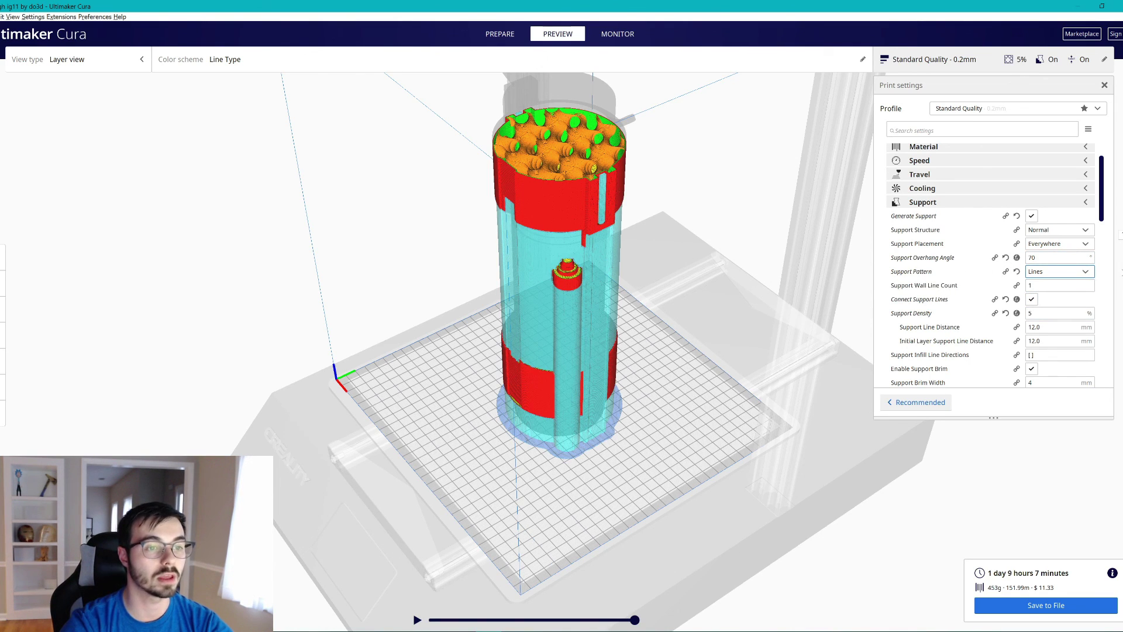
{"action": "right_click_drag", "start_coordinate": [728, 204], "coordinate": [629, 177]}
{"action": "scroll", "coordinate": [729, 321], "scroll_direction": "up", "scroll_amount": 5}
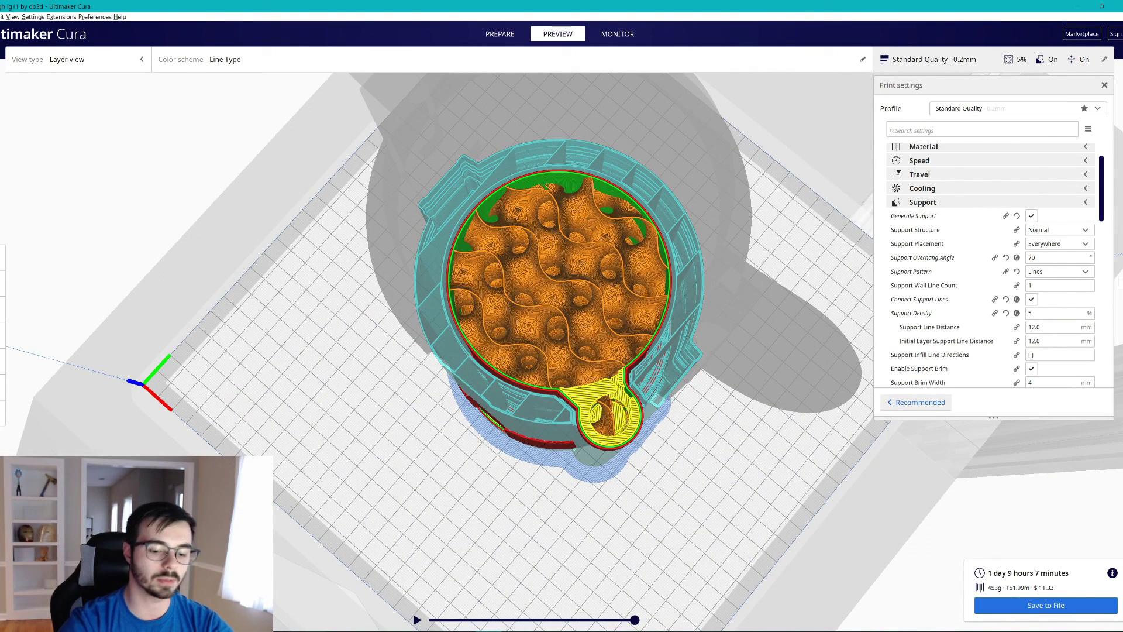
{"action": "key", "text": "Up"}
{"action": "key", "text": "Up"}
{"action": "key", "text": "Up"}
{"action": "key", "text": "Up"}
{"action": "key", "text": "Up"}
{"action": "key", "text": "Up"}
{"action": "key", "text": "Up"}
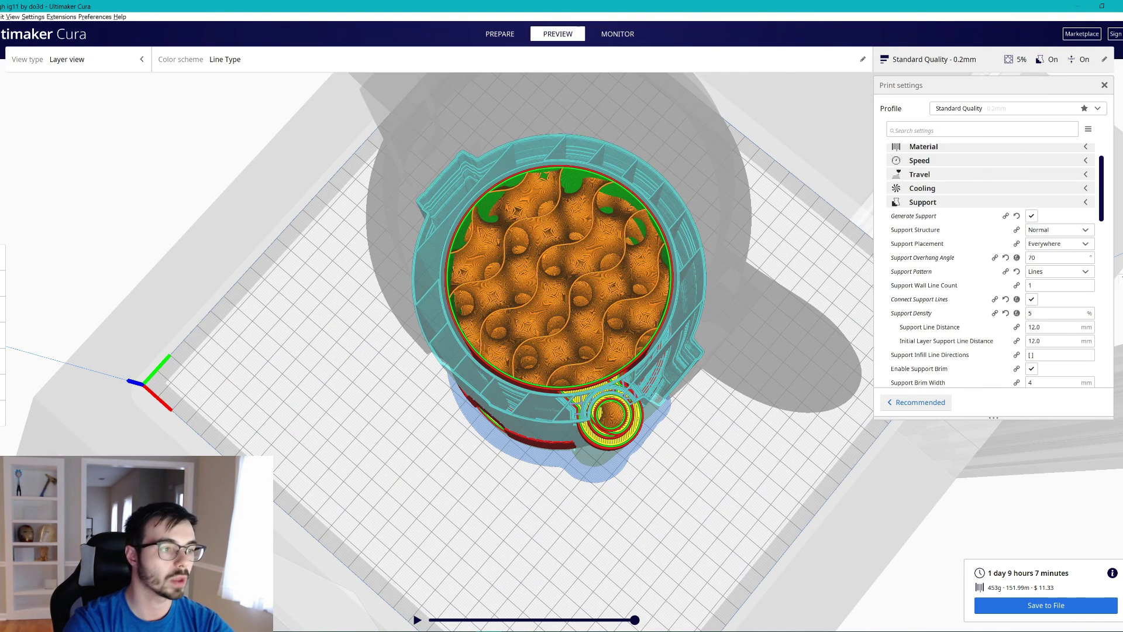
{"action": "key", "text": "Up"}
{"action": "key", "text": "Up"}
{"action": "key", "text": "Up"}
{"action": "key", "text": "Up"}
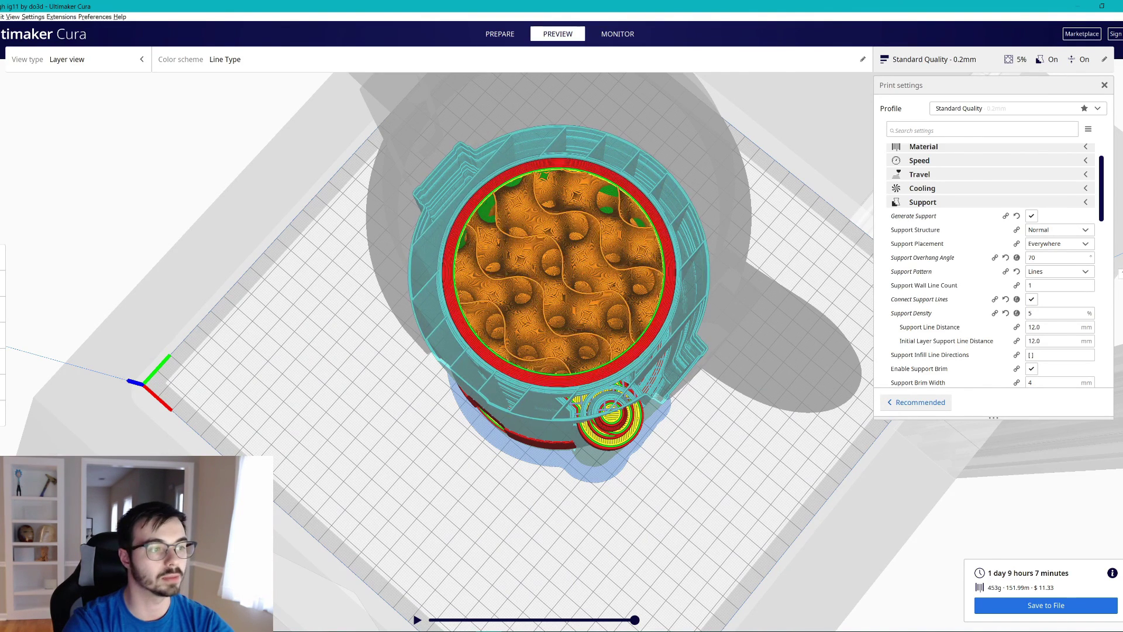
{"action": "key", "text": "Up"}
{"action": "key", "text": "Up"}
{"action": "key", "text": "Up"}
{"action": "key", "text": "Up"}
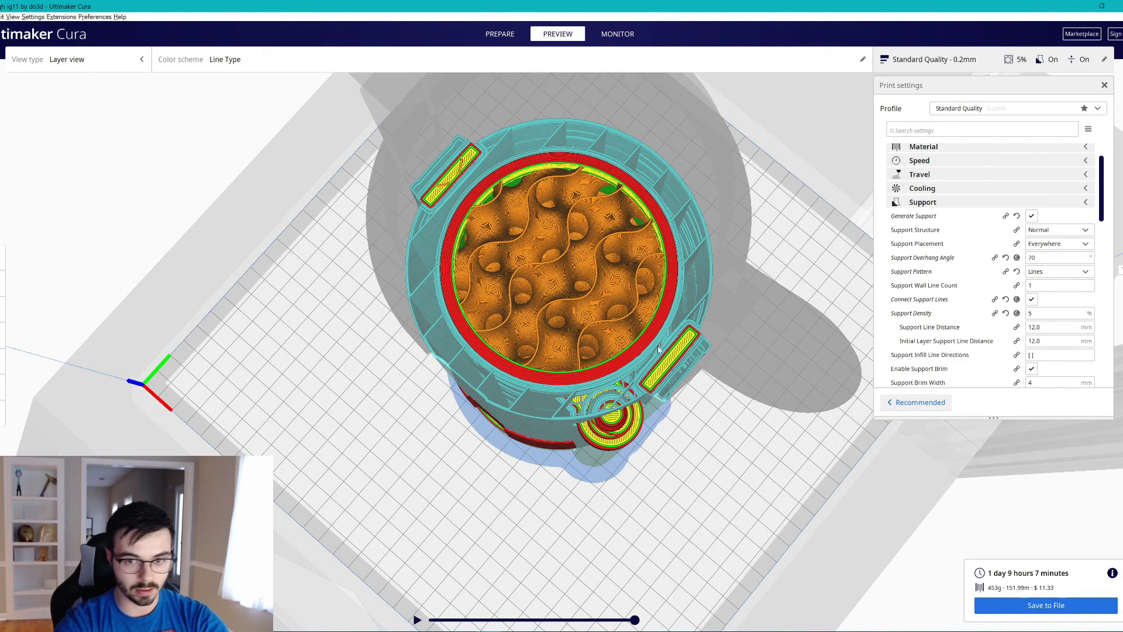
{"action": "key", "text": "Up"}
{"action": "key", "text": "Up"}
{"action": "key", "text": "Up"}
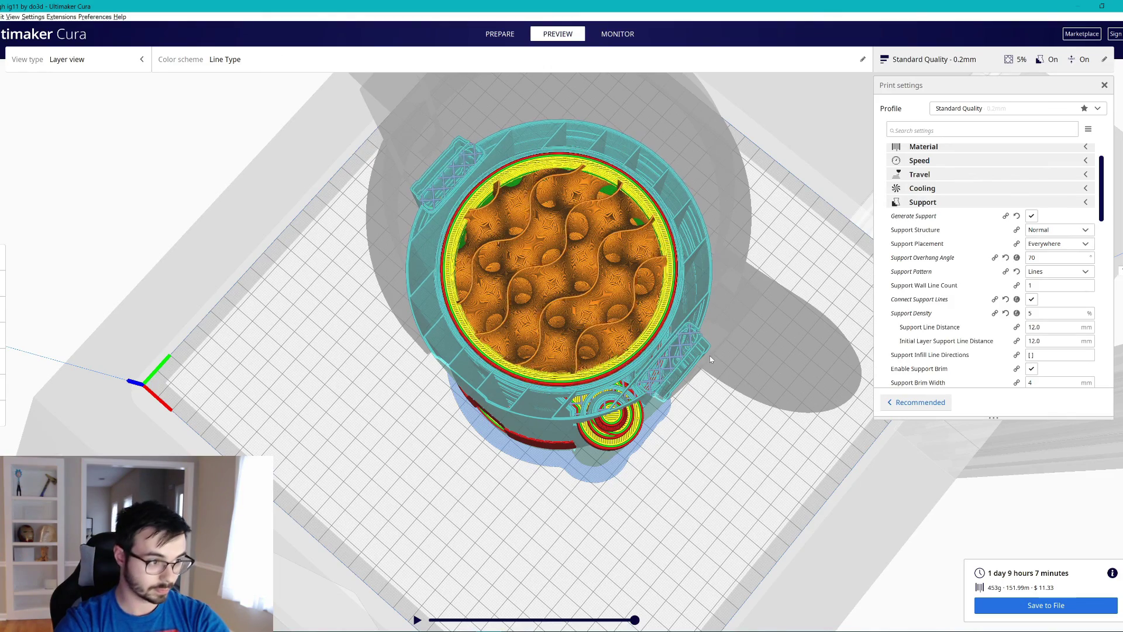
{"action": "key", "text": "Up"}
{"action": "key", "text": "Up"}
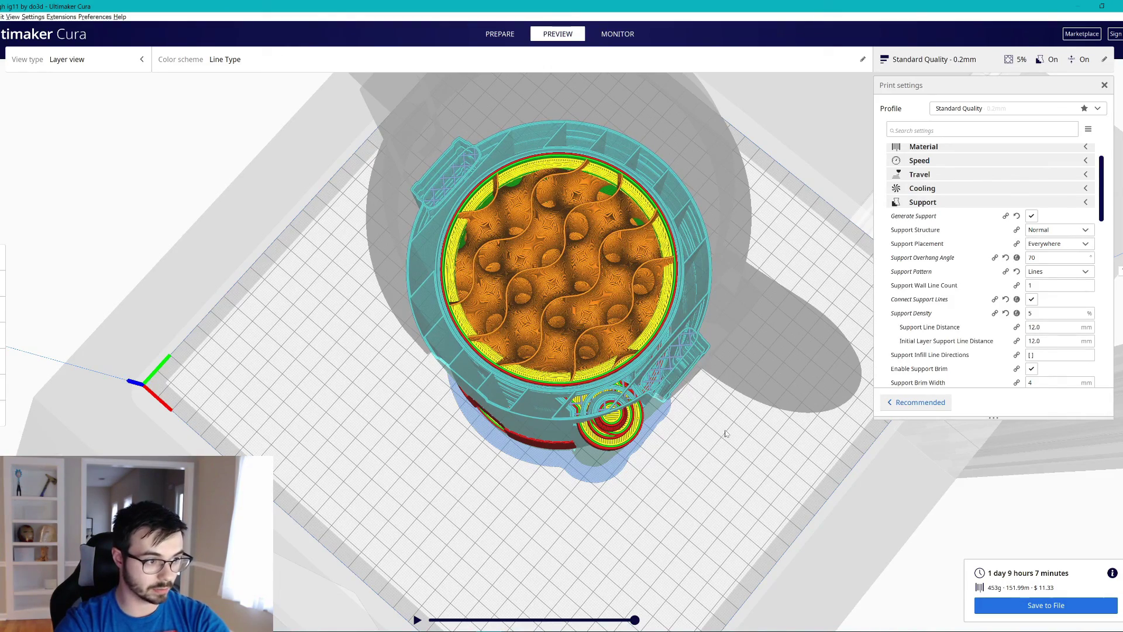
{"action": "right_click_drag", "start_coordinate": [726, 433], "coordinate": [644, 351]}
{"action": "scroll", "coordinate": [647, 333], "scroll_direction": "up", "scroll_amount": 3}
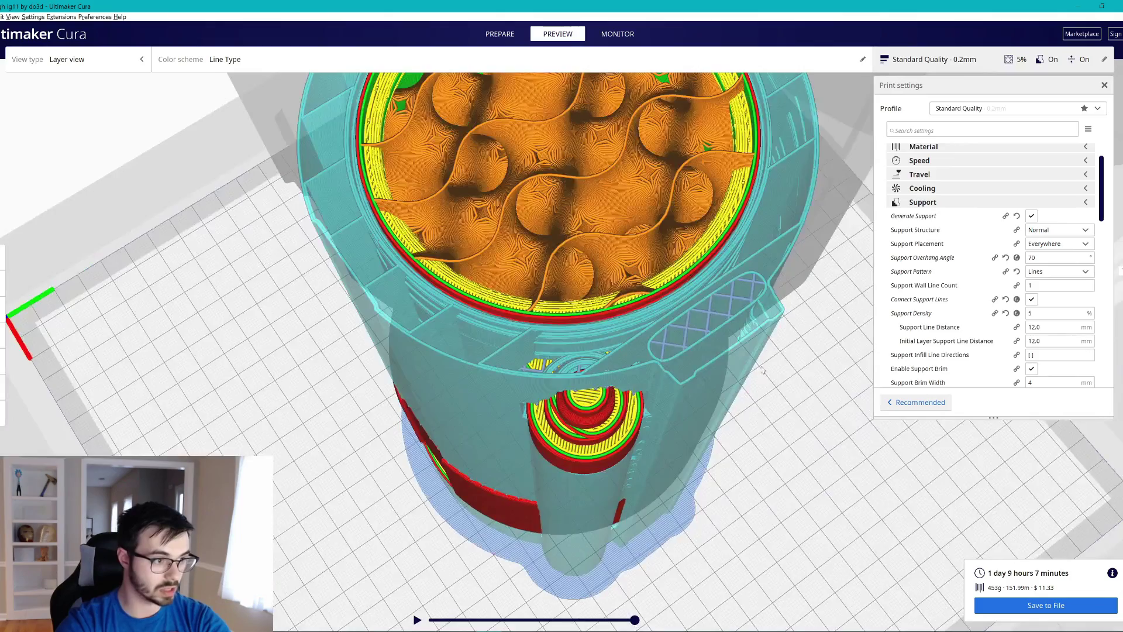
{"action": "right_click_drag", "start_coordinate": [764, 371], "coordinate": [483, 420]}
{"action": "scroll", "coordinate": [633, 532], "scroll_direction": "up", "scroll_amount": 2}
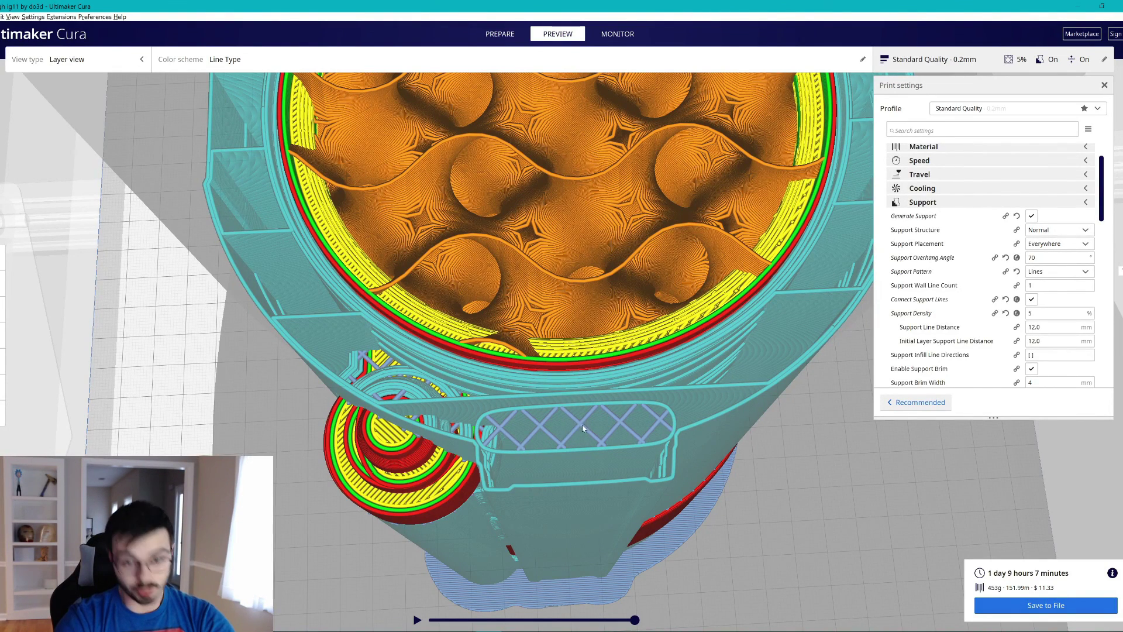
{"action": "right_click_drag", "start_coordinate": [567, 429], "coordinate": [574, 420]}
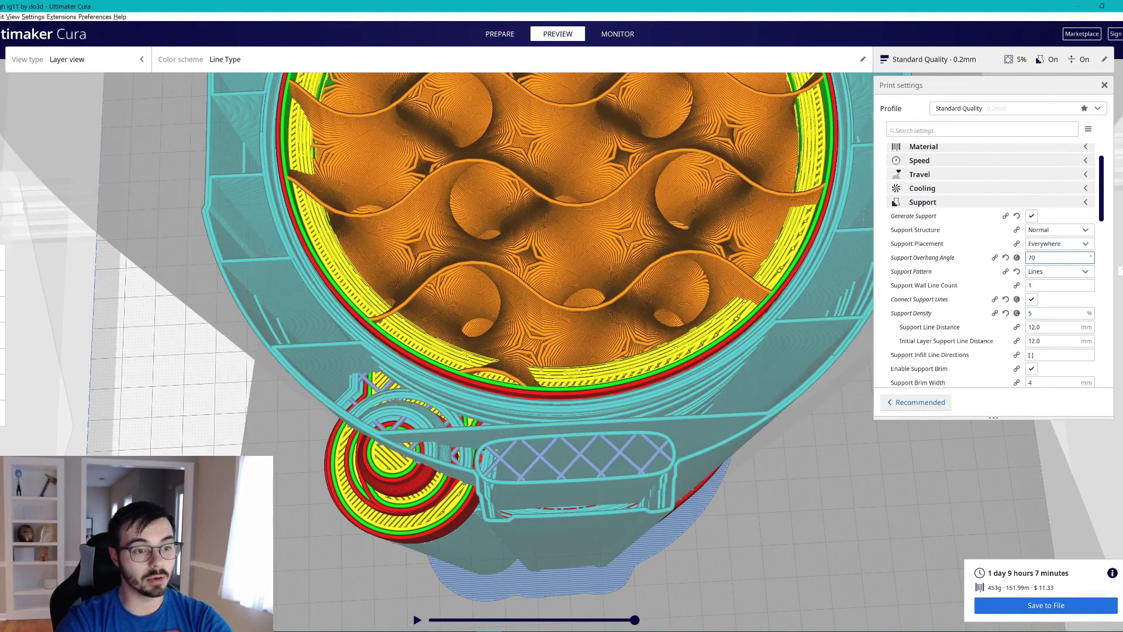
{"action": "mouse_move", "coordinate": [632, 443]}
{"action": "right_mouse_down"}
{"action": "mouse_move", "coordinate": [637, 426]}
{"action": "mouse_move", "coordinate": [731, 411]}
{"action": "right_mouse_up"}
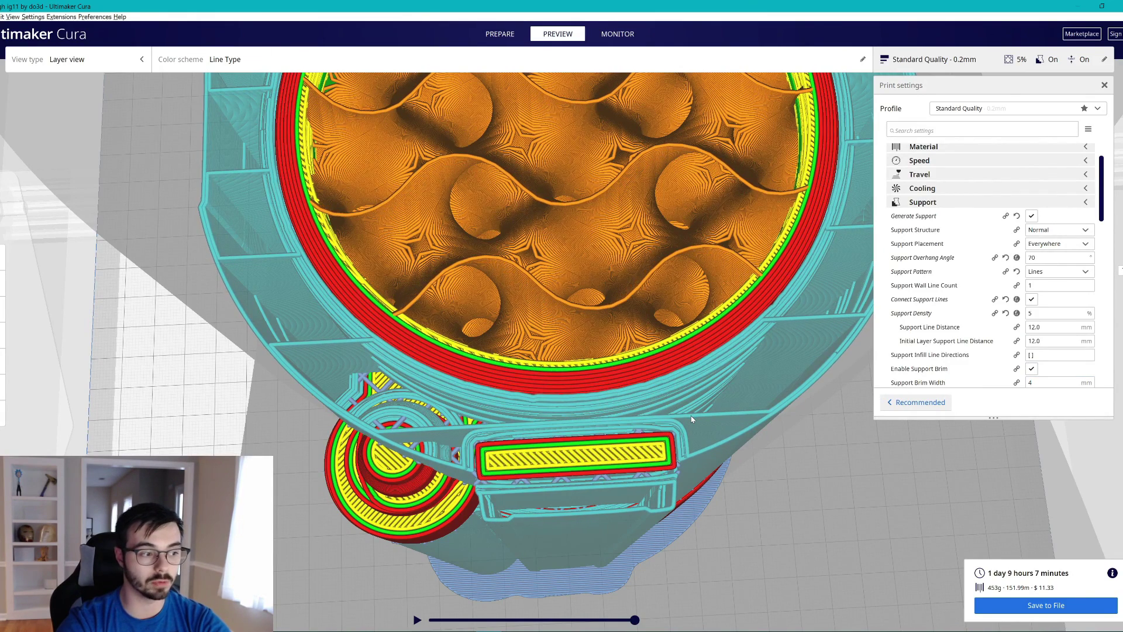
{"action": "scroll", "coordinate": [696, 415], "scroll_direction": "down", "scroll_amount": 10}
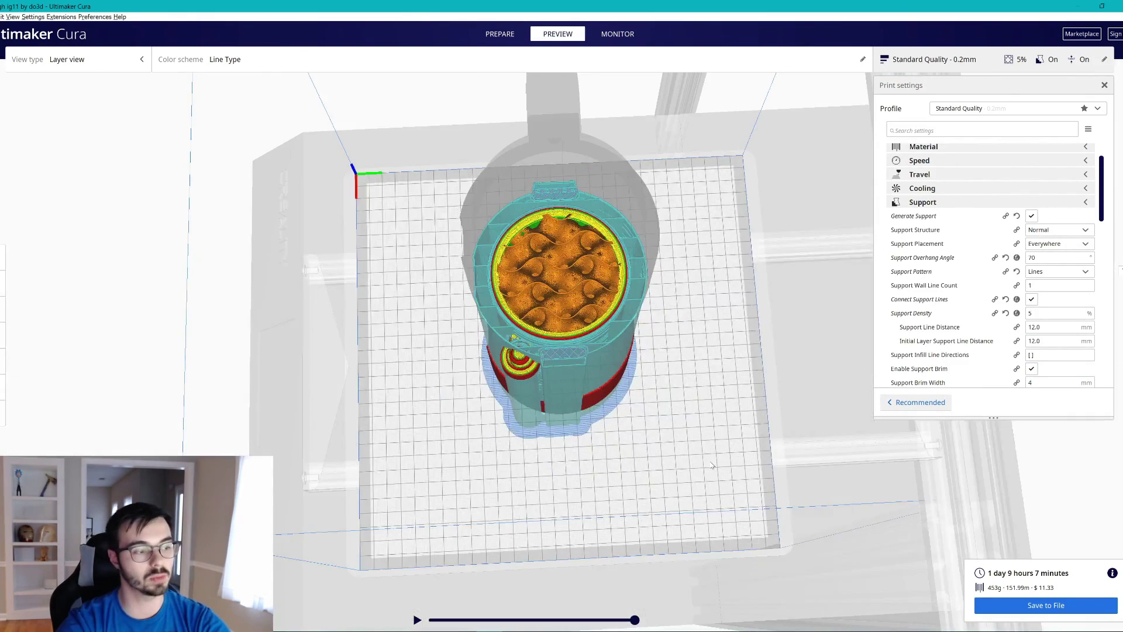
{"action": "right_click_drag", "start_coordinate": [712, 466], "coordinate": [669, 258]}
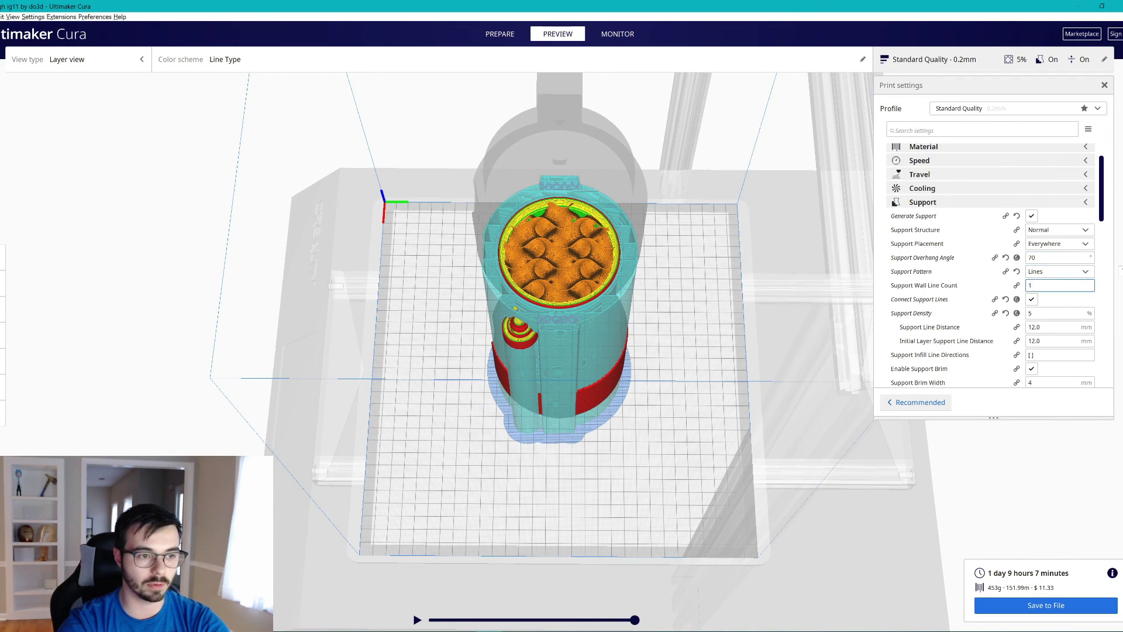
Step: Change the Support Structure from Normal to Tree
{"action": "scroll", "coordinate": [1040, 284], "scroll_direction": "down", "scroll_amount": 2}
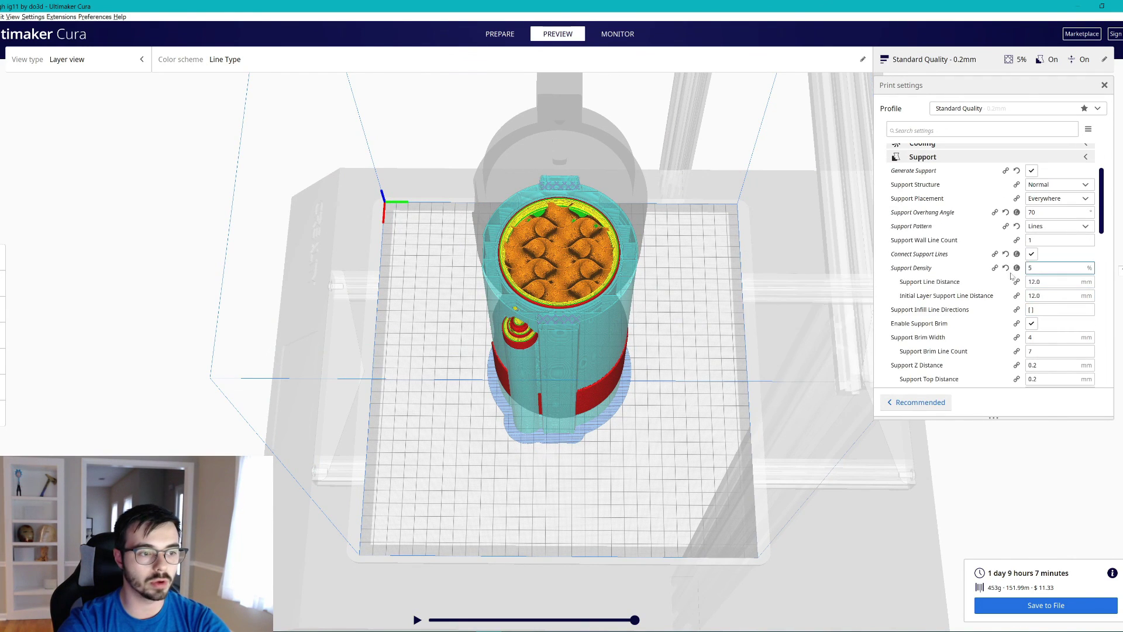
{"action": "scroll", "coordinate": [1047, 298], "scroll_direction": "down", "scroll_amount": 4}
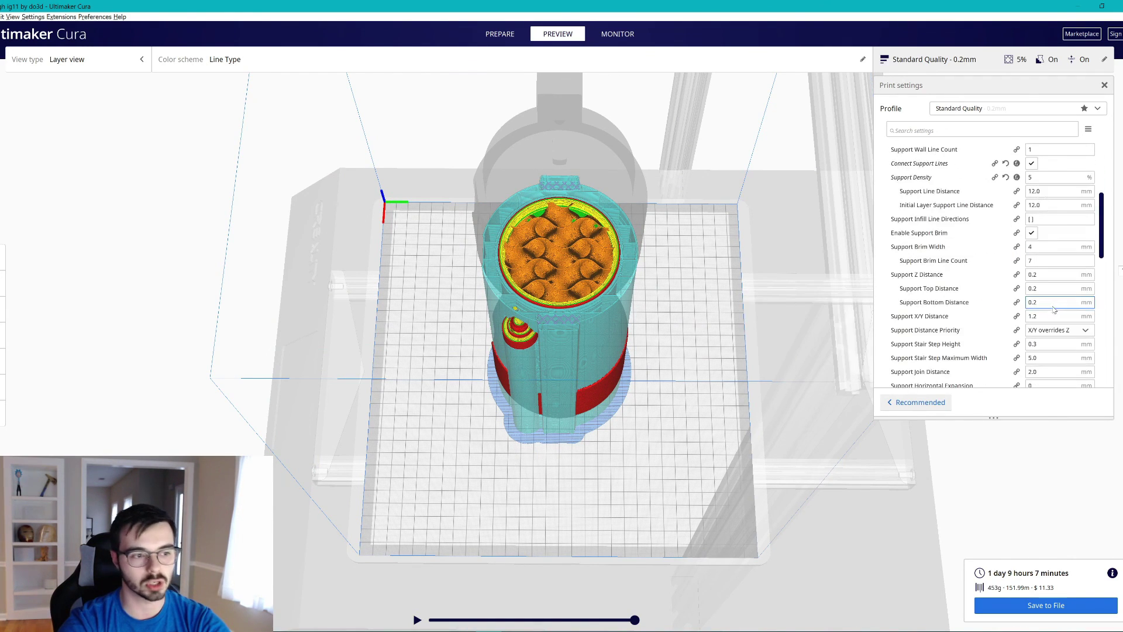
{"action": "scroll", "coordinate": [1047, 292], "scroll_direction": "up", "scroll_amount": 8}
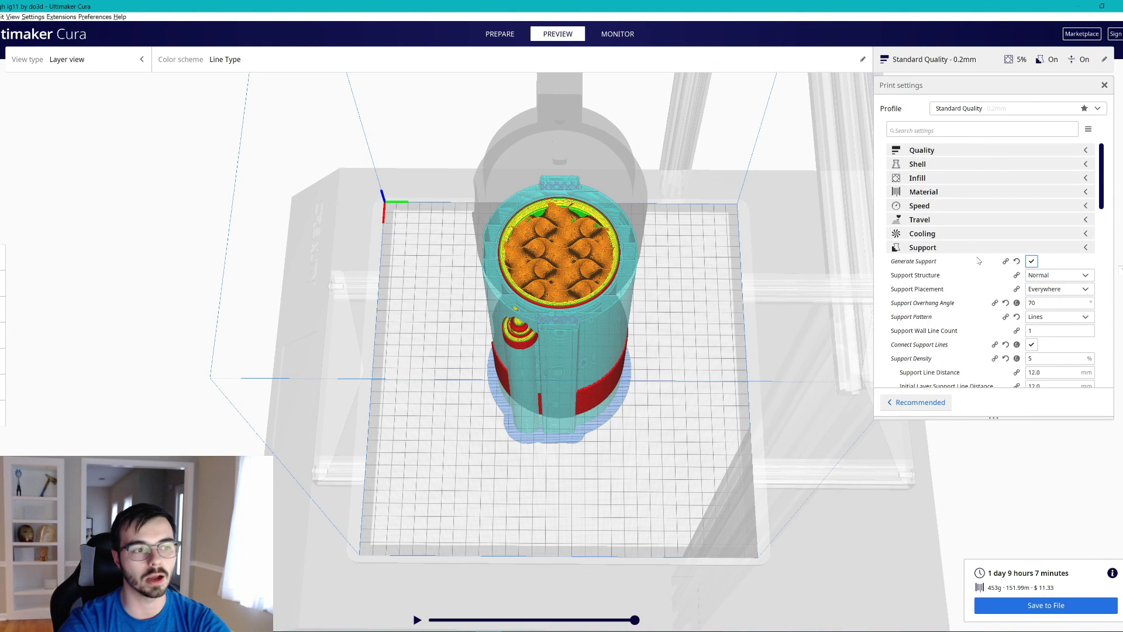
{"action": "mouse_move", "coordinate": [1051, 276]}
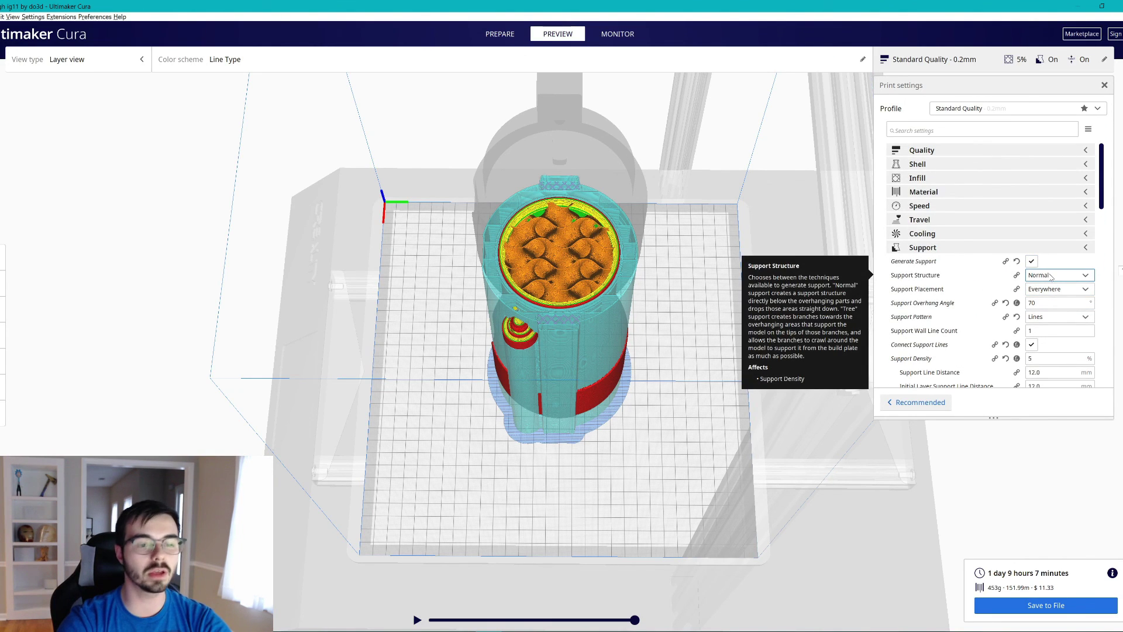
{"action": "left_click", "coordinate": [1052, 277]}
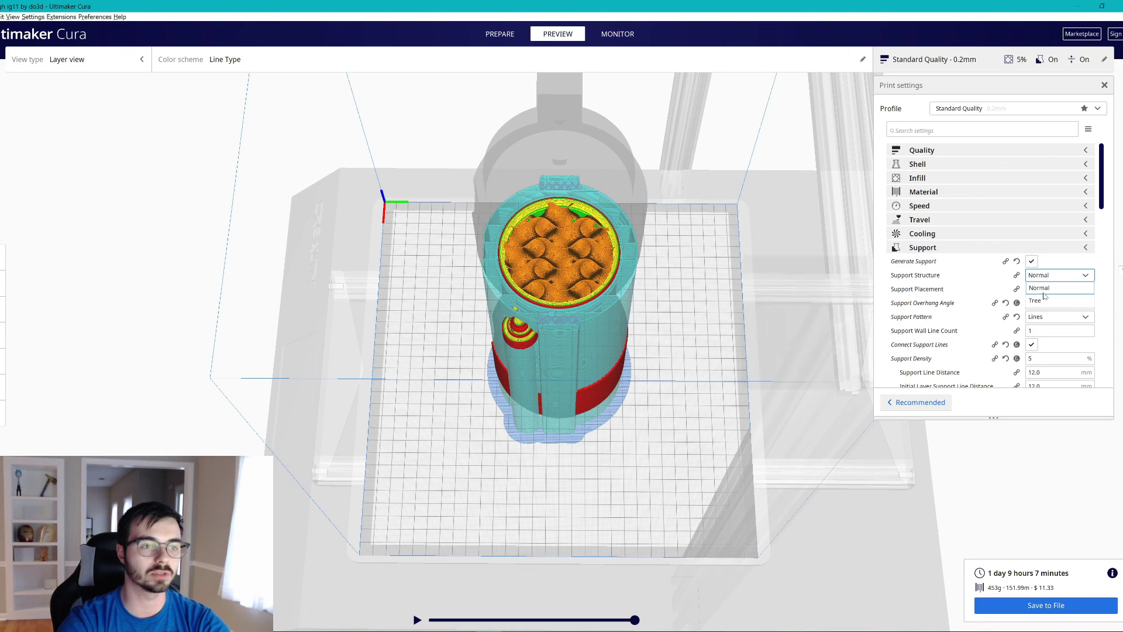
{"action": "left_click", "coordinate": [1046, 303]}
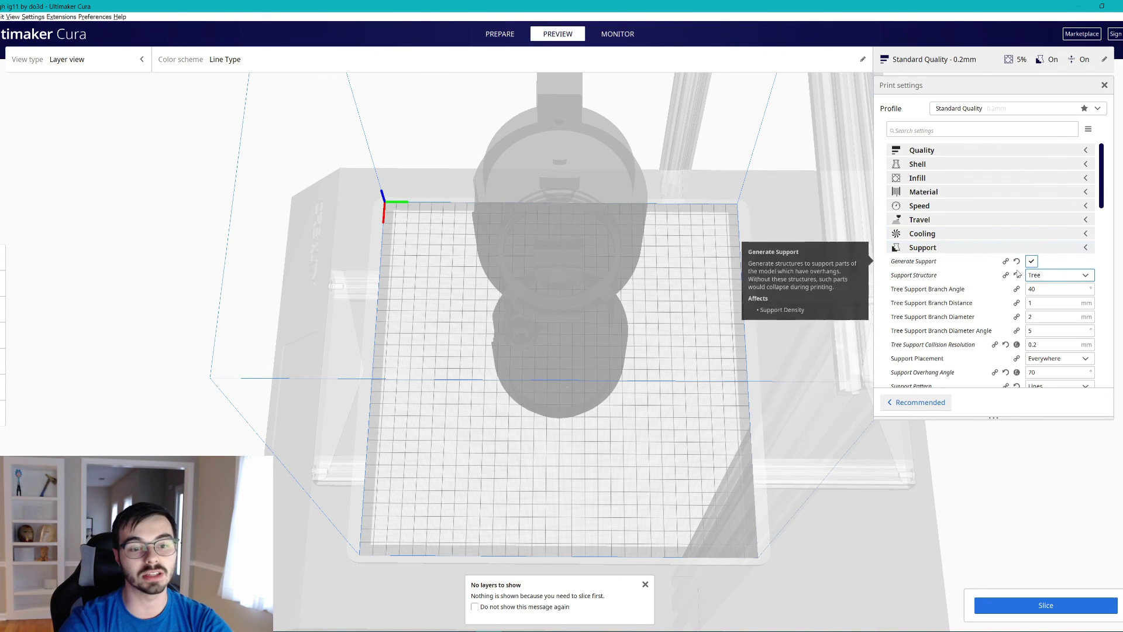
Step: Review the tree support options (40° branch angle, 2 mm branch diameter) and collapse Support
{"action": "scroll", "coordinate": [1003, 263], "scroll_direction": "down", "scroll_amount": 5}
{"action": "scroll", "coordinate": [1019, 285], "scroll_direction": "down", "scroll_amount": 10}
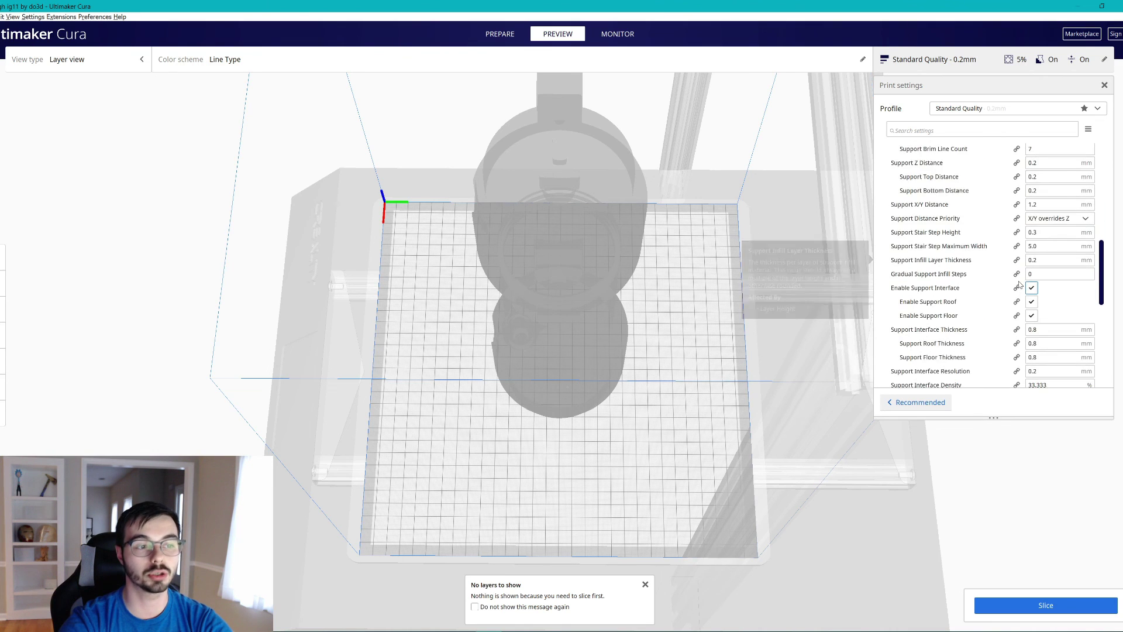
{"action": "scroll", "coordinate": [1019, 285], "scroll_direction": "up", "scroll_amount": 12}
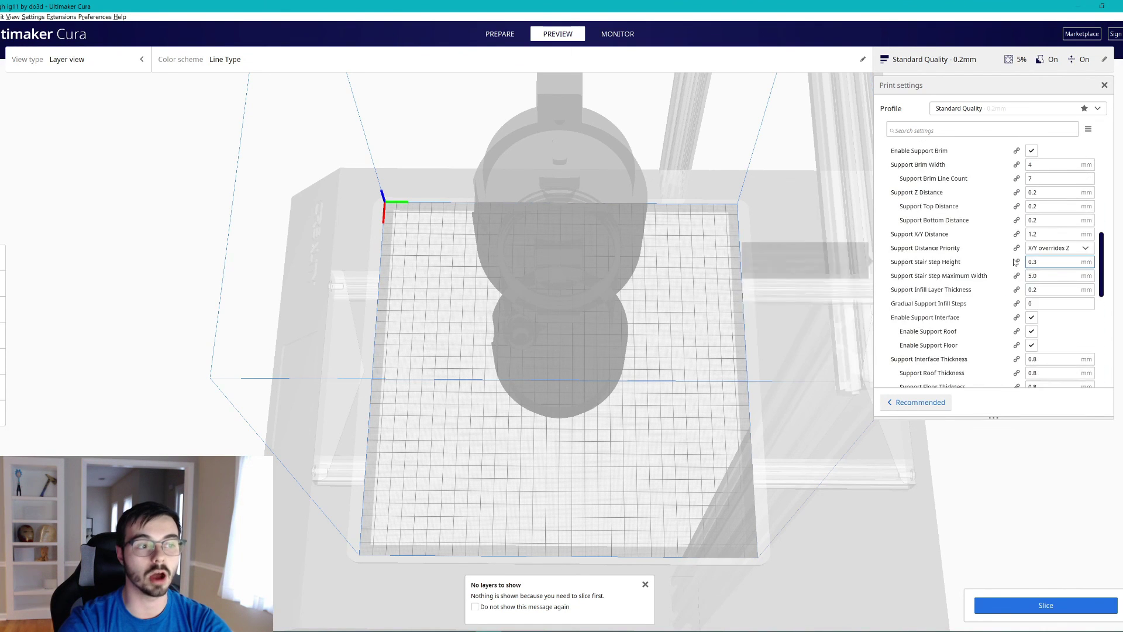
{"action": "left_click", "coordinate": [930, 166]}
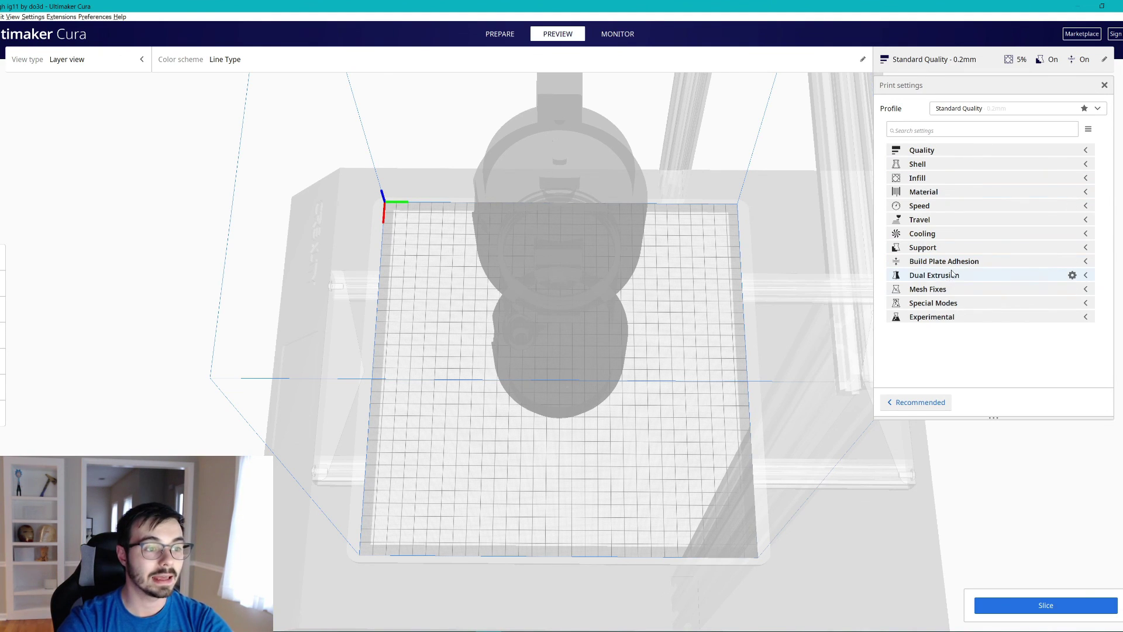
Step: Review the Build Plate Adhesion, Mesh Fixes and Special Modes settings without changing them
{"action": "left_click", "coordinate": [957, 264]}
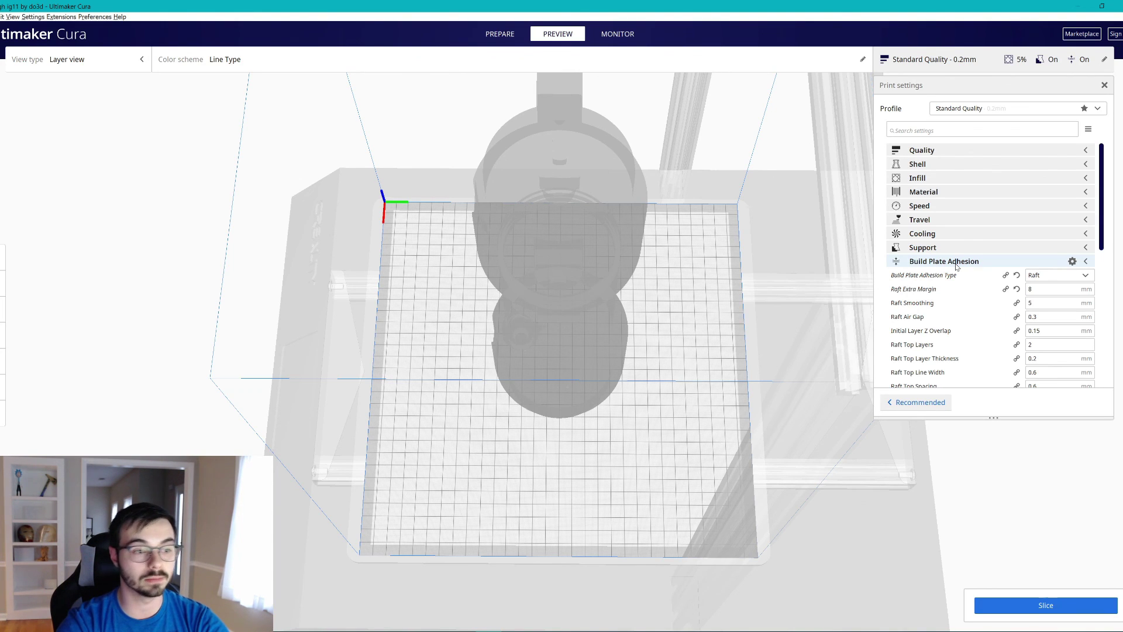
{"action": "left_click", "coordinate": [957, 265]}
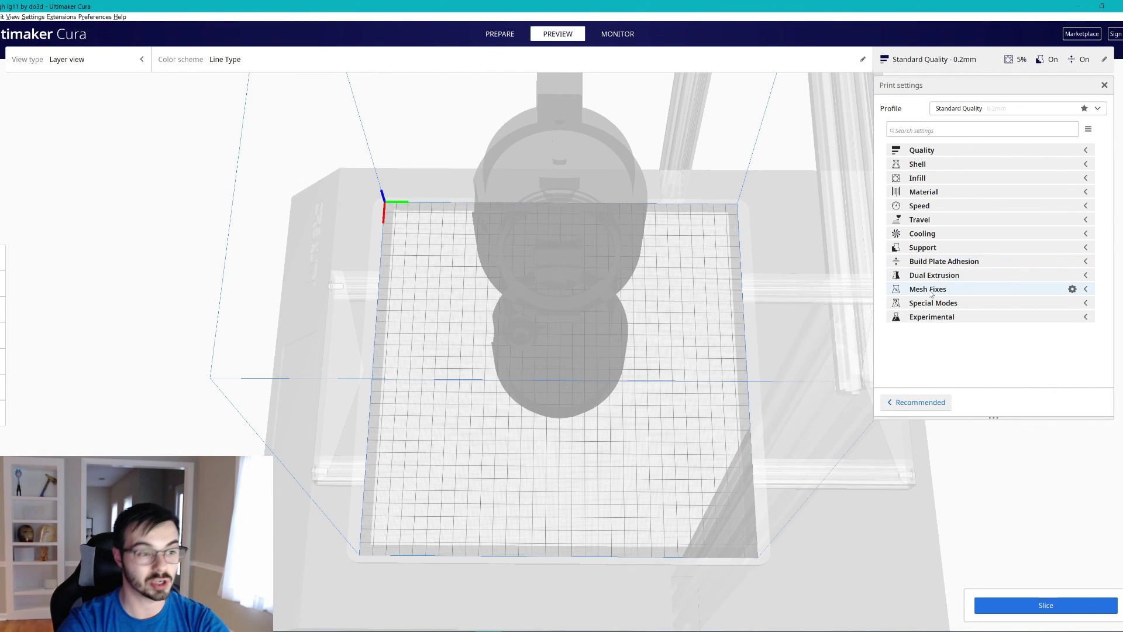
{"action": "left_click", "coordinate": [936, 290]}
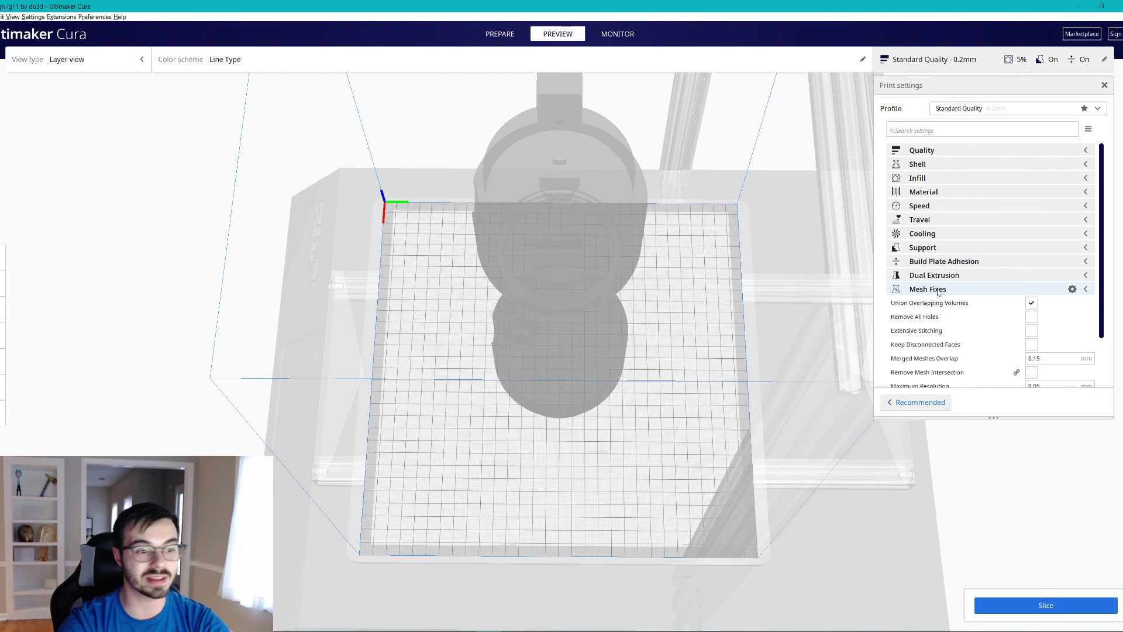
{"action": "left_click", "coordinate": [938, 290]}
{"action": "left_click", "coordinate": [942, 304]}
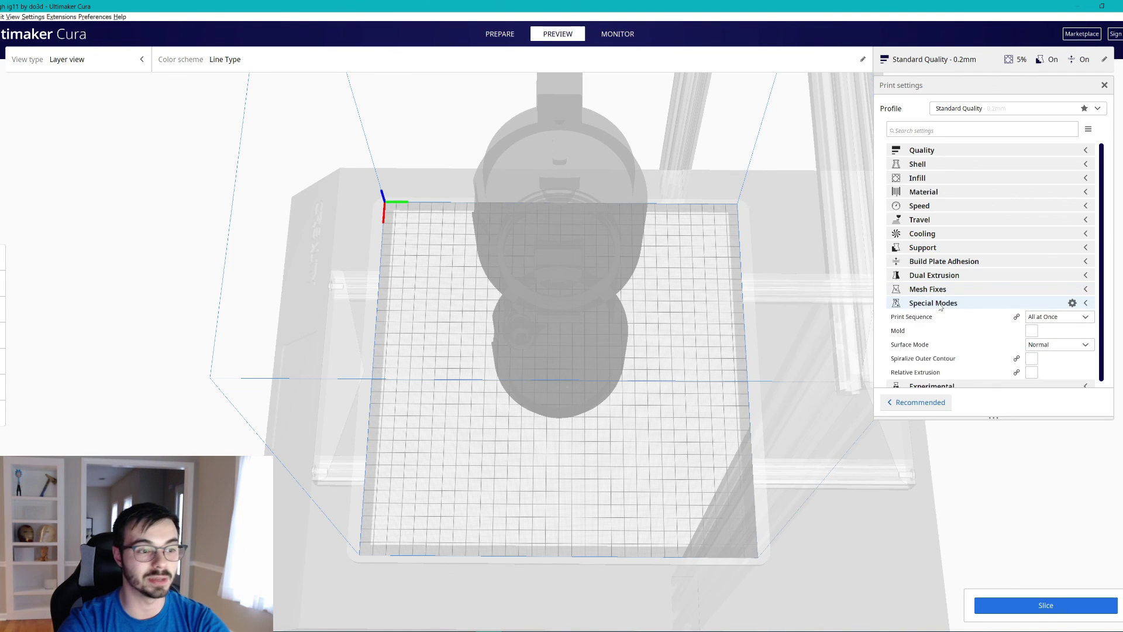
{"action": "left_click", "coordinate": [943, 304]}
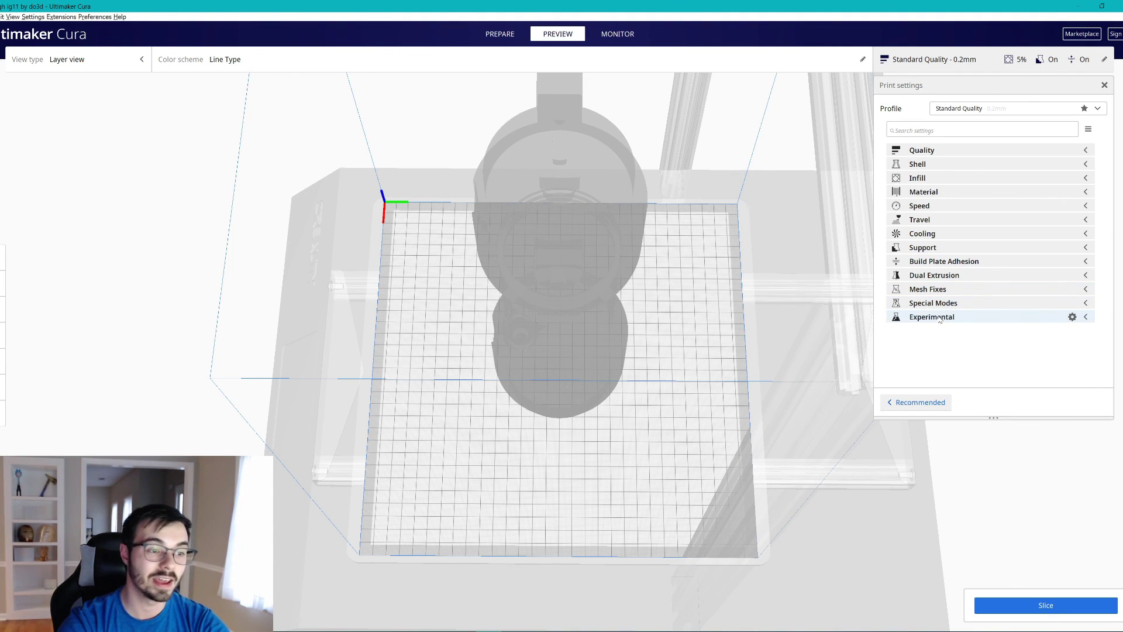
Step: Review the Experimental settings, leaving Adaptive Layers off, then collapse the category
{"action": "left_click", "coordinate": [936, 317]}
{"action": "scroll", "coordinate": [998, 344], "scroll_direction": "down", "scroll_amount": 5}
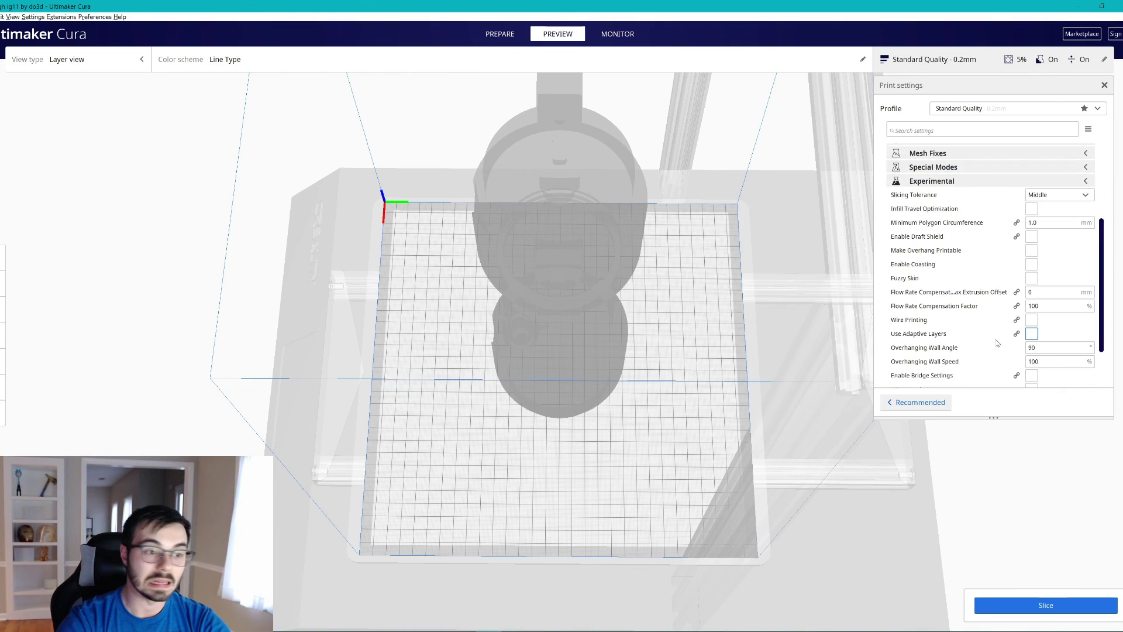
{"action": "mouse_move", "coordinate": [995, 330]}
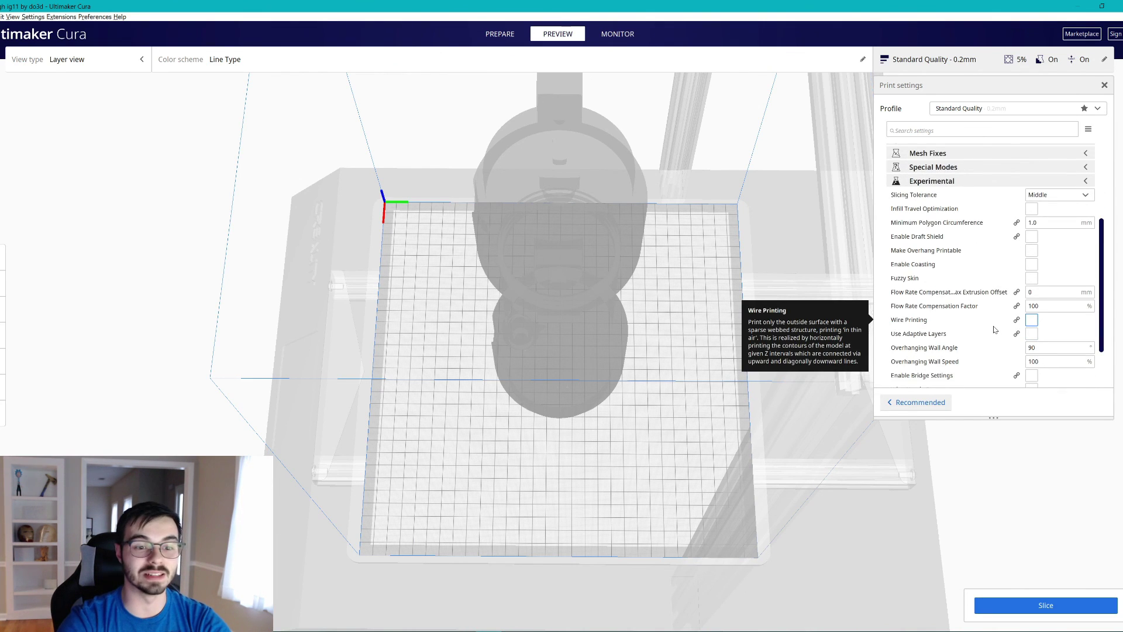
{"action": "scroll", "coordinate": [987, 325], "scroll_direction": "down", "scroll_amount": 3}
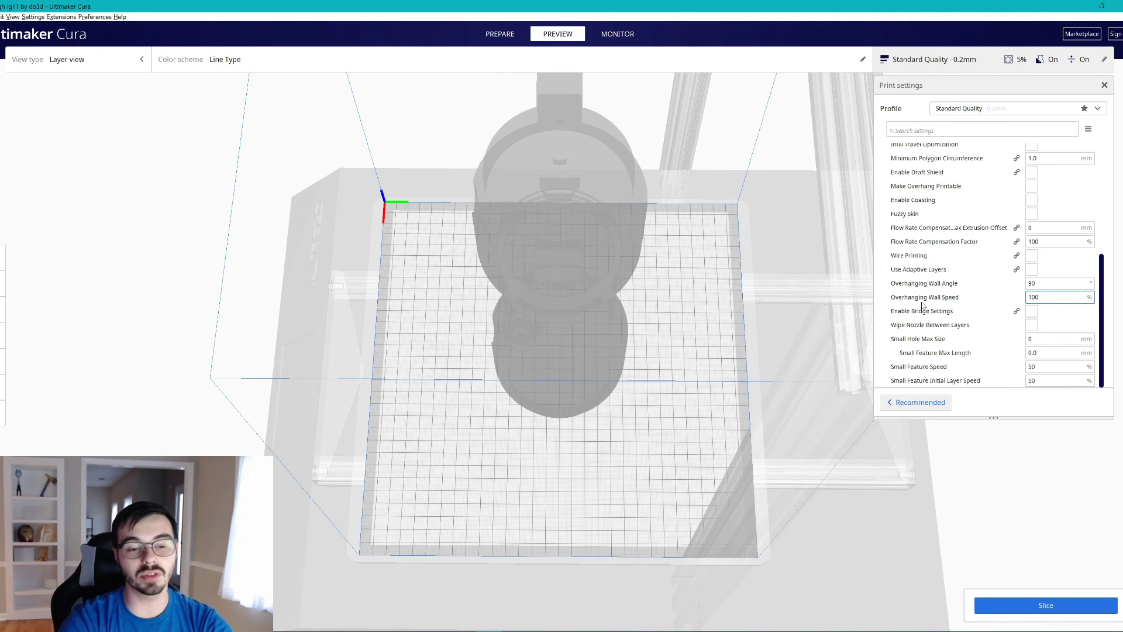
{"action": "scroll", "coordinate": [966, 342], "scroll_direction": "up", "scroll_amount": 5}
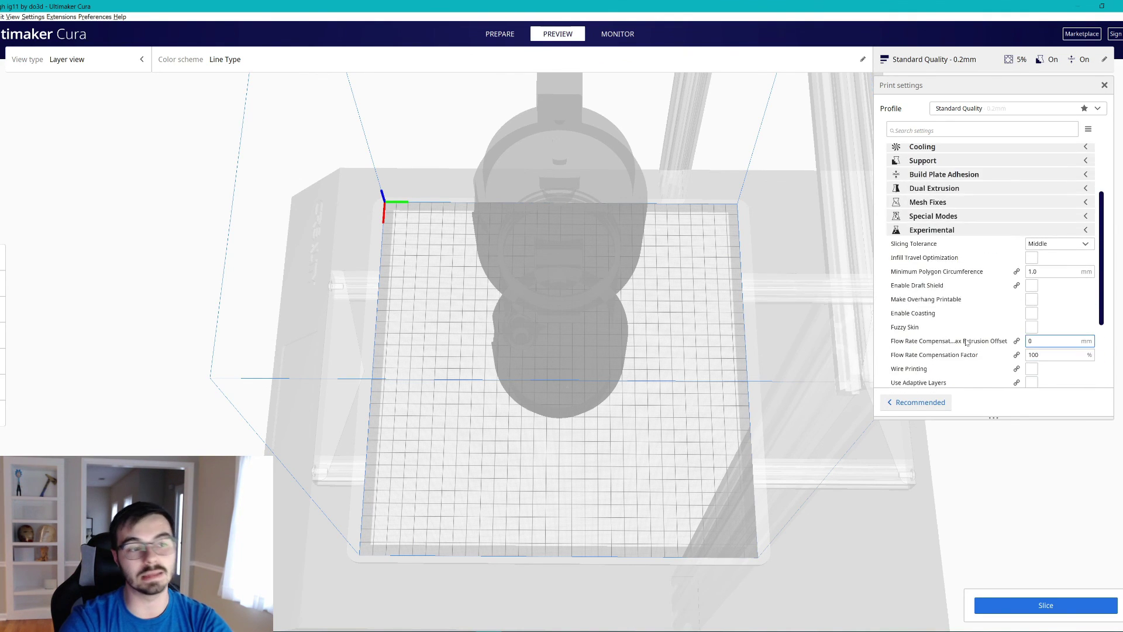
{"action": "scroll", "coordinate": [966, 343], "scroll_direction": "up", "scroll_amount": 3}
{"action": "left_click", "coordinate": [953, 254]}
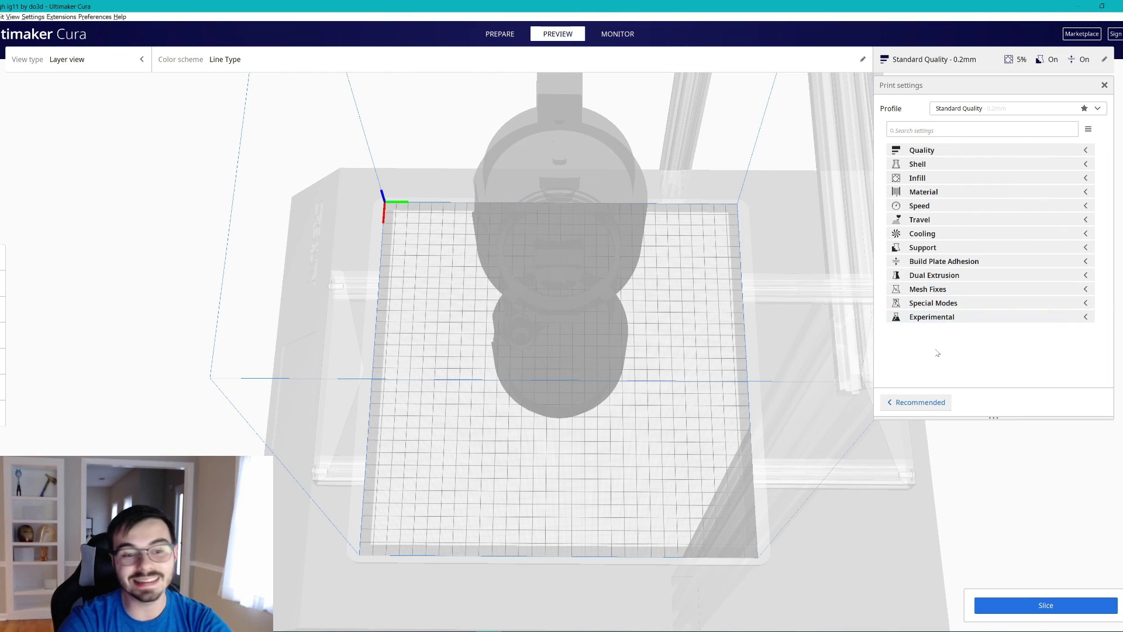